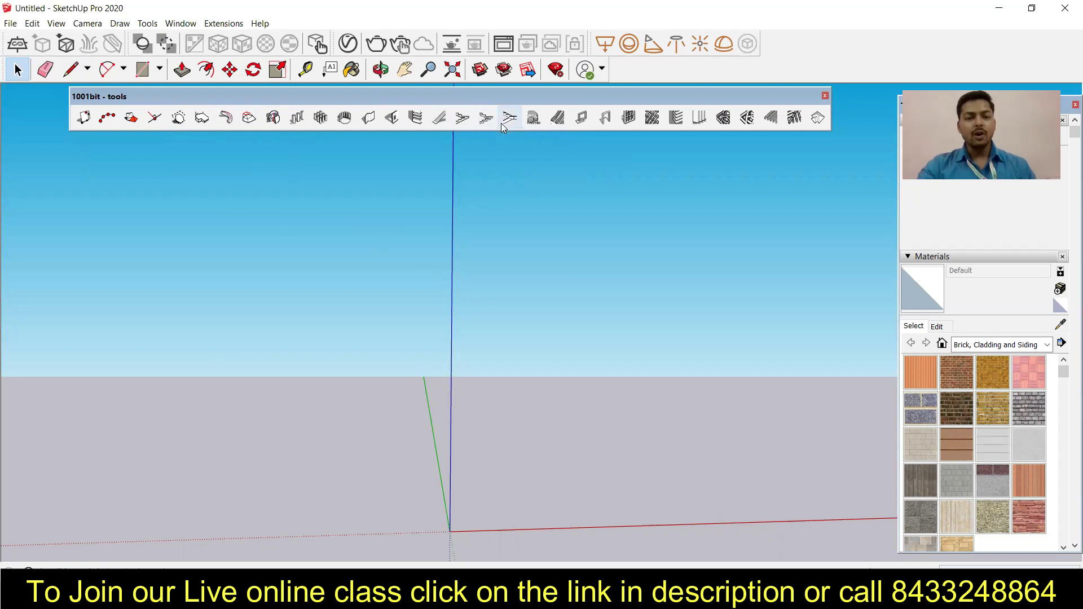
Build a left-to-right, two-flight staircase with 3' 3" flights, 6" risers, 10" treads and 10 risers per flight, placed near the origin
left_click(467, 124)
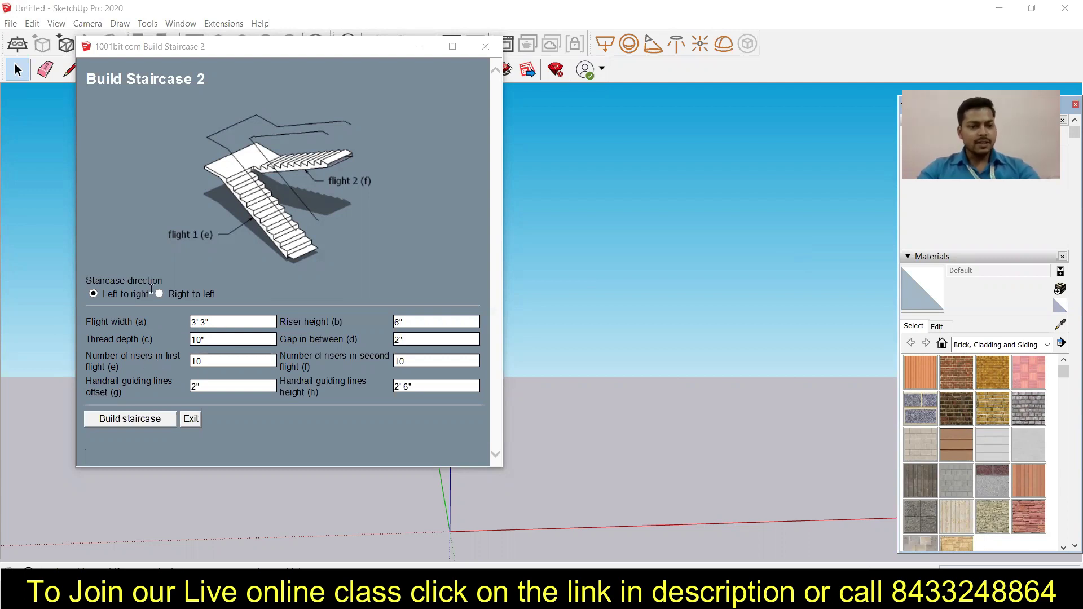
left_click(225, 339)
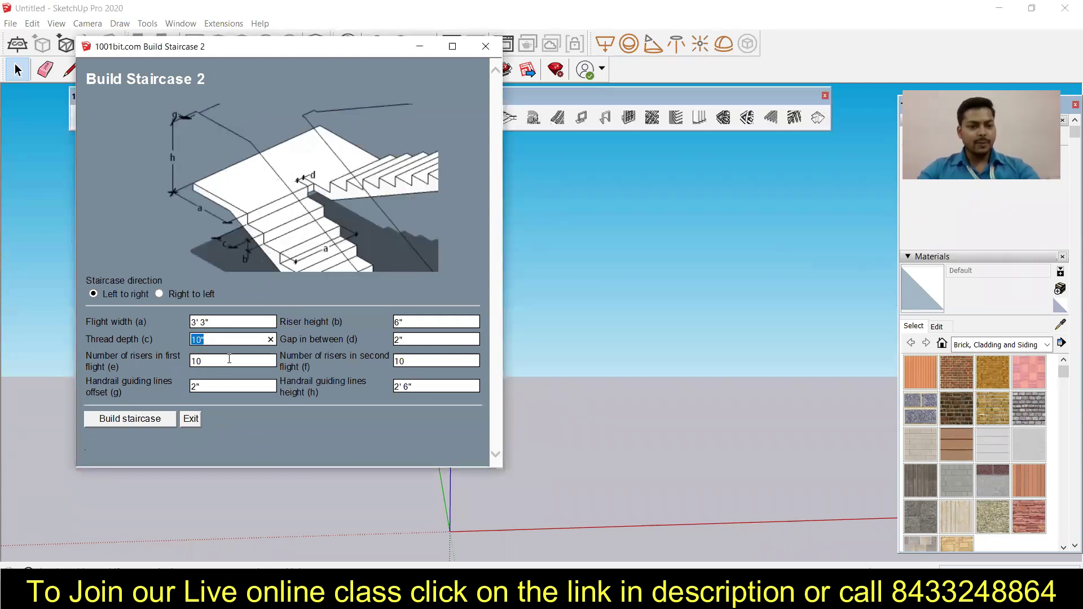
left_click(228, 361)
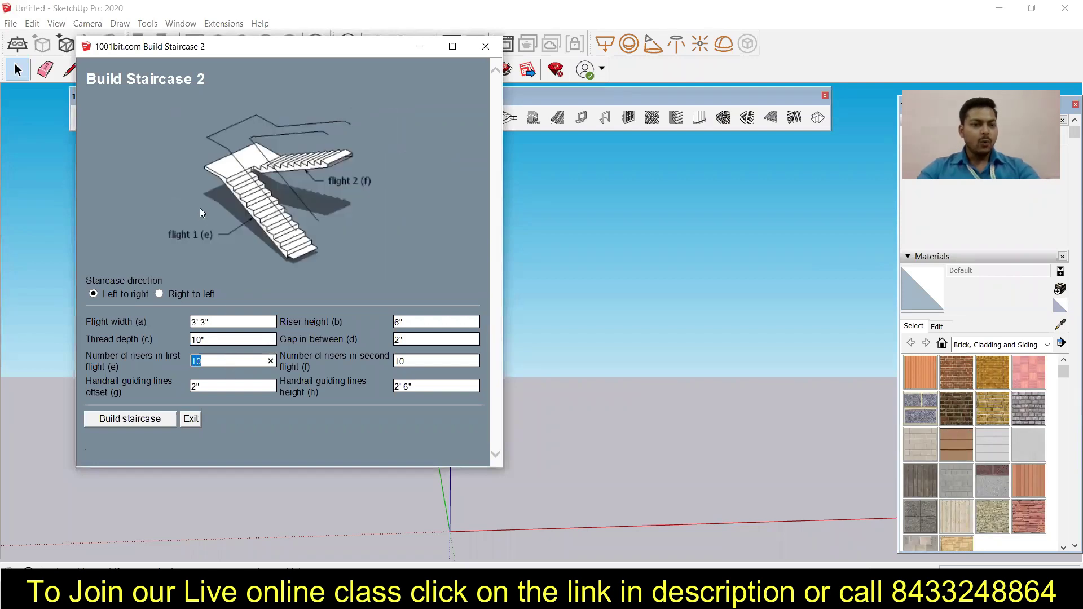
left_click(213, 386)
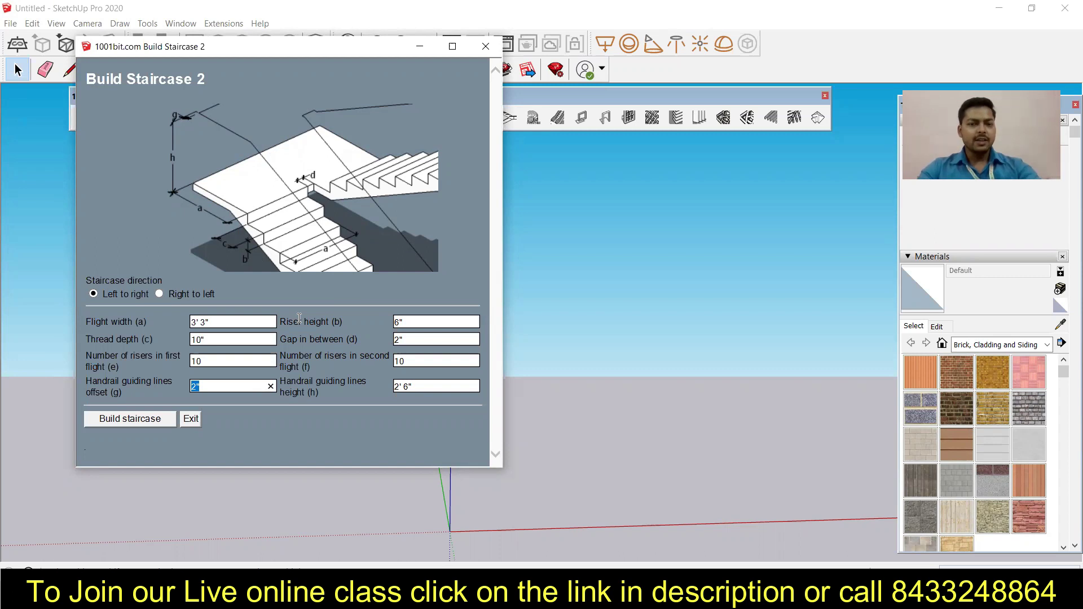
left_click(121, 424)
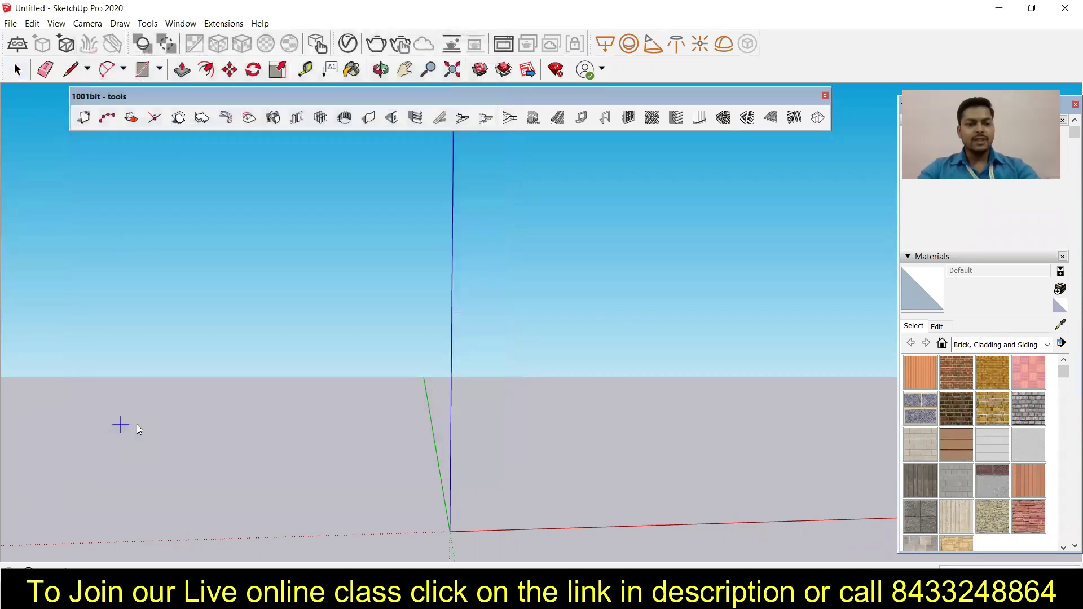
left_click(494, 491)
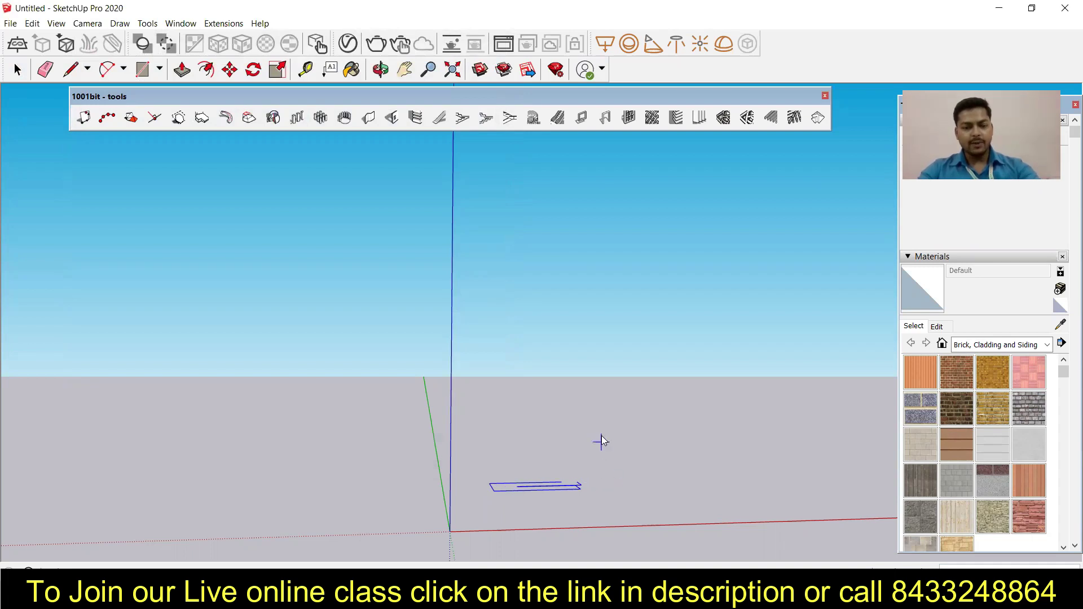
left_click(614, 468)
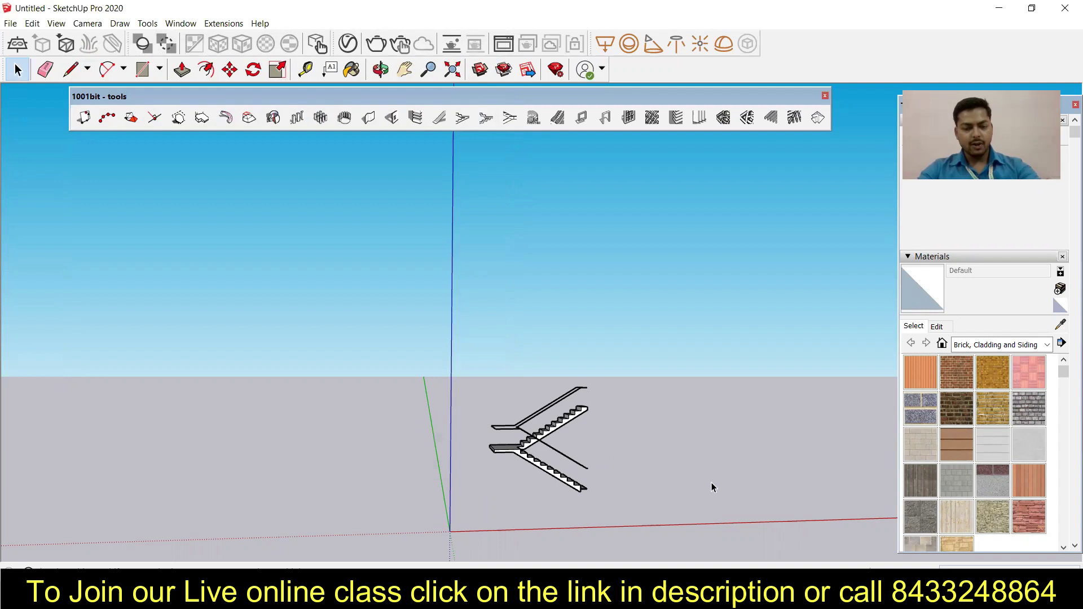
Move the whole staircase vertically along the blue axis down to ground level
middle_click_drag(608, 382, 491, 450)
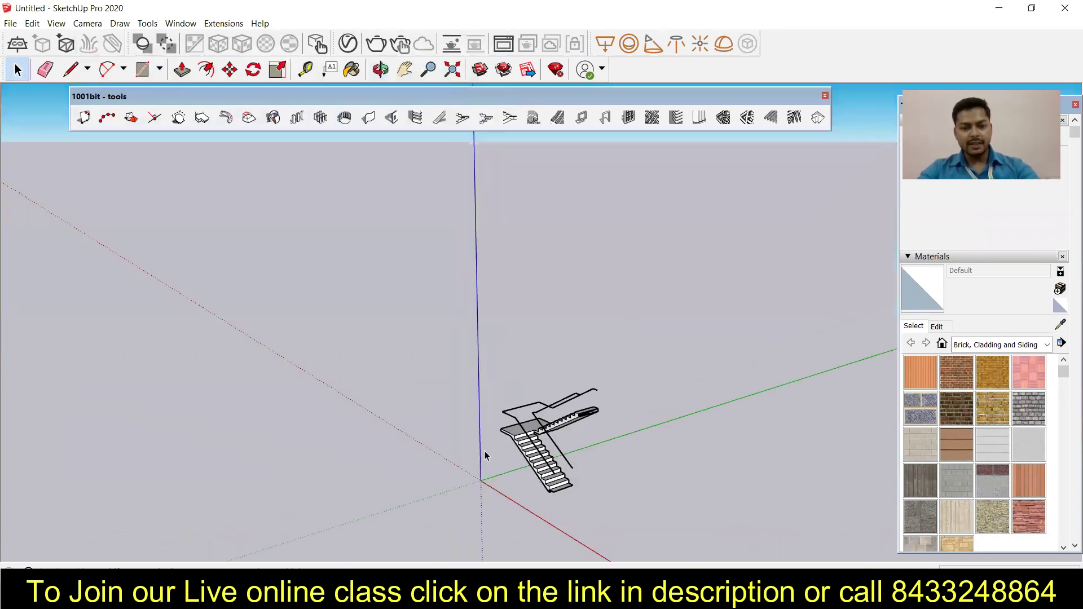
middle_click_drag(713, 459, 684, 387)
scroll(678, 377, "up", 2)
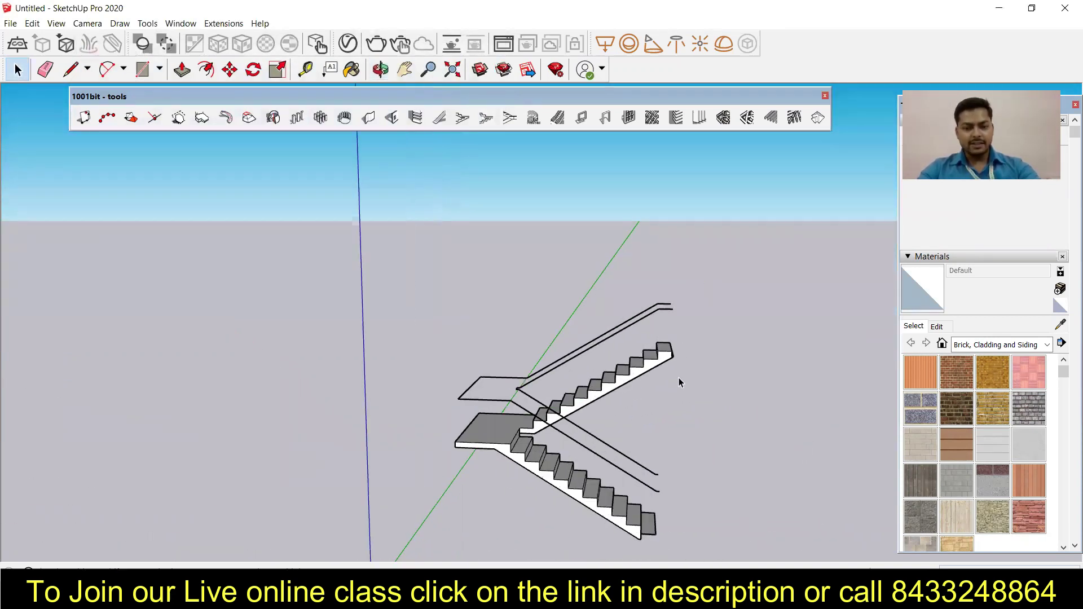
middle_click_drag(583, 424, 599, 310)
scroll(596, 309, "down", 3)
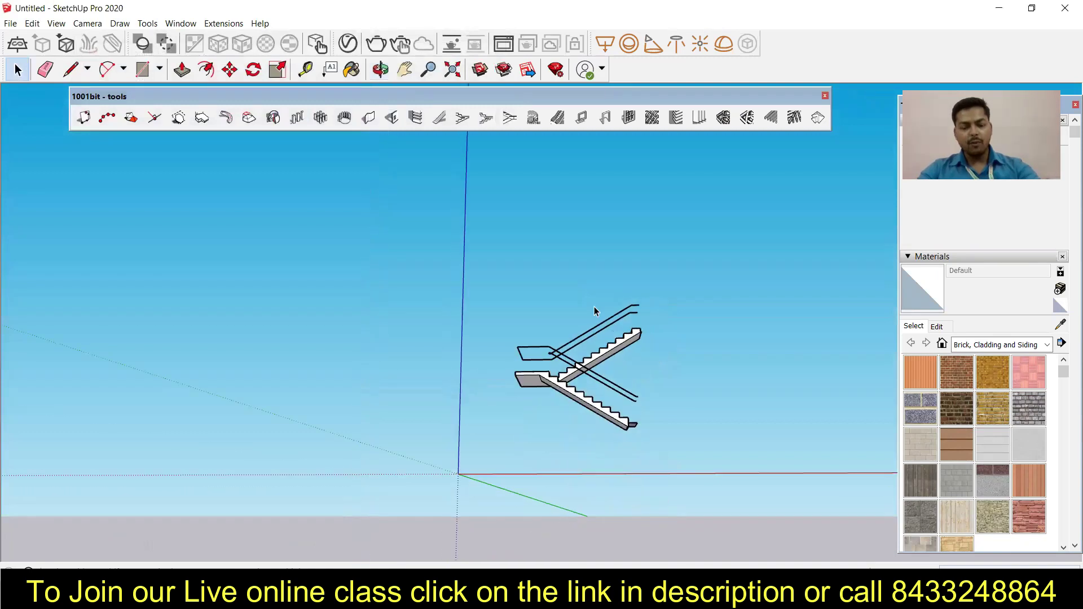
middle_click_drag(611, 382, 595, 405)
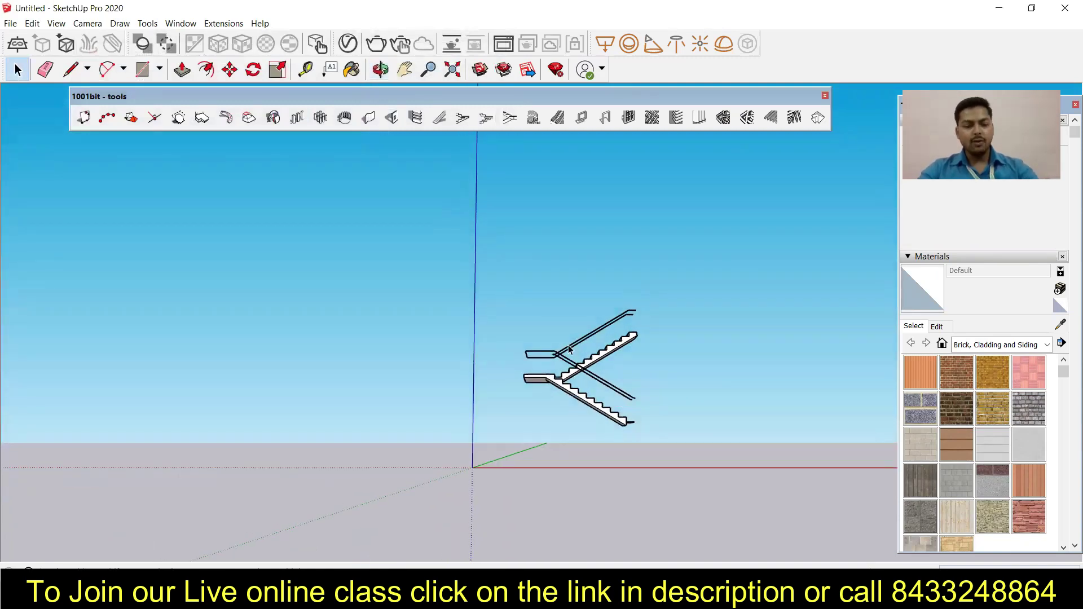
left_click(573, 389)
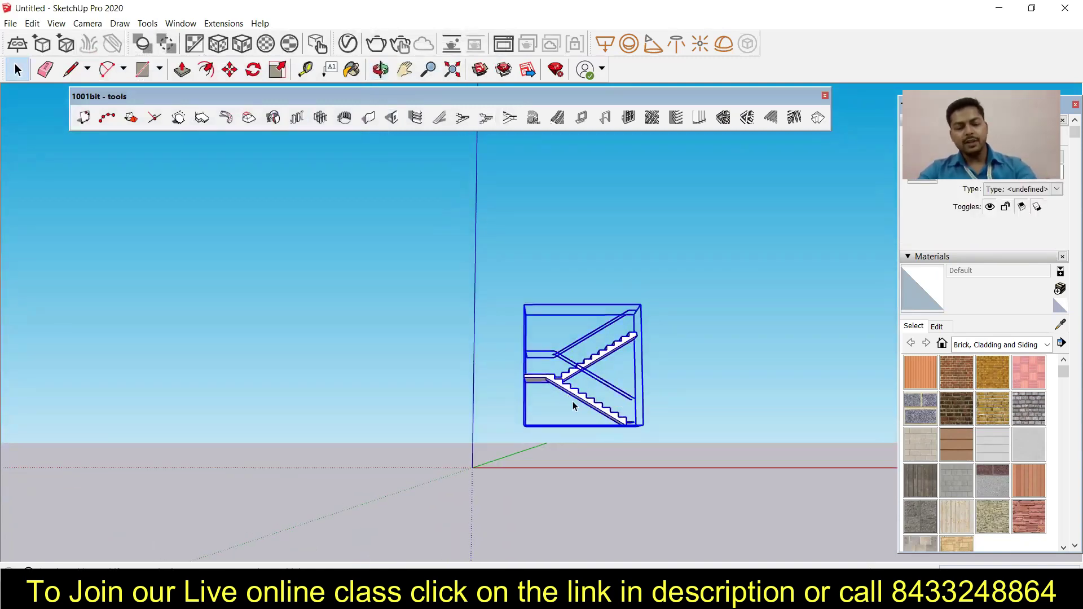
key("m")
left_click(644, 426)
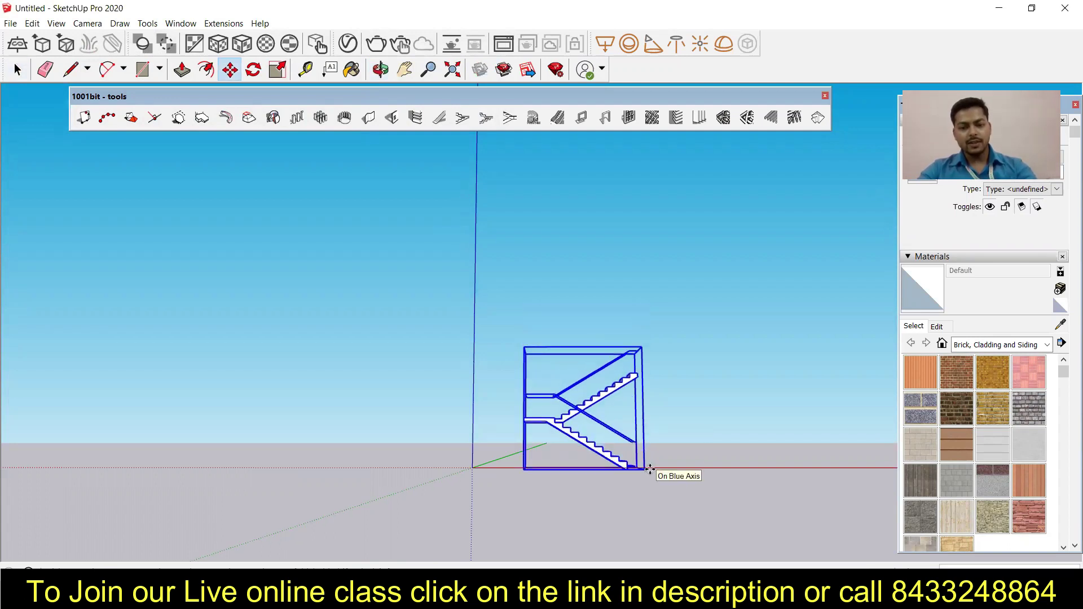
left_click(649, 469)
Move the staircase by the lower corner of its first step onto the red axis
middle_click_drag(579, 414, 540, 439)
scroll(671, 471, "up", 3)
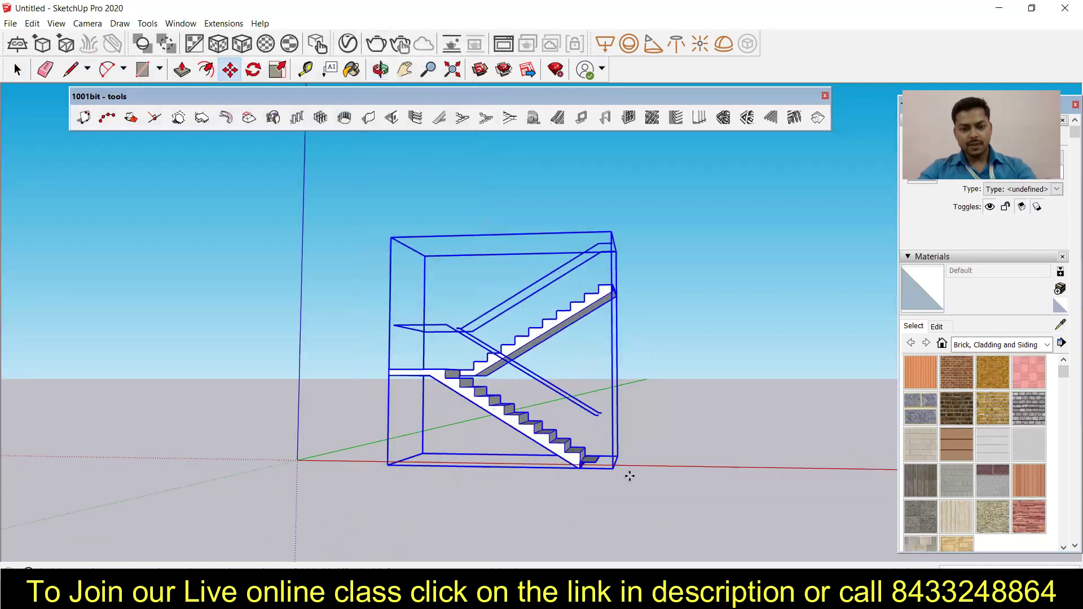
middle_click_drag(629, 477, 525, 495)
scroll(551, 460, "up", 4)
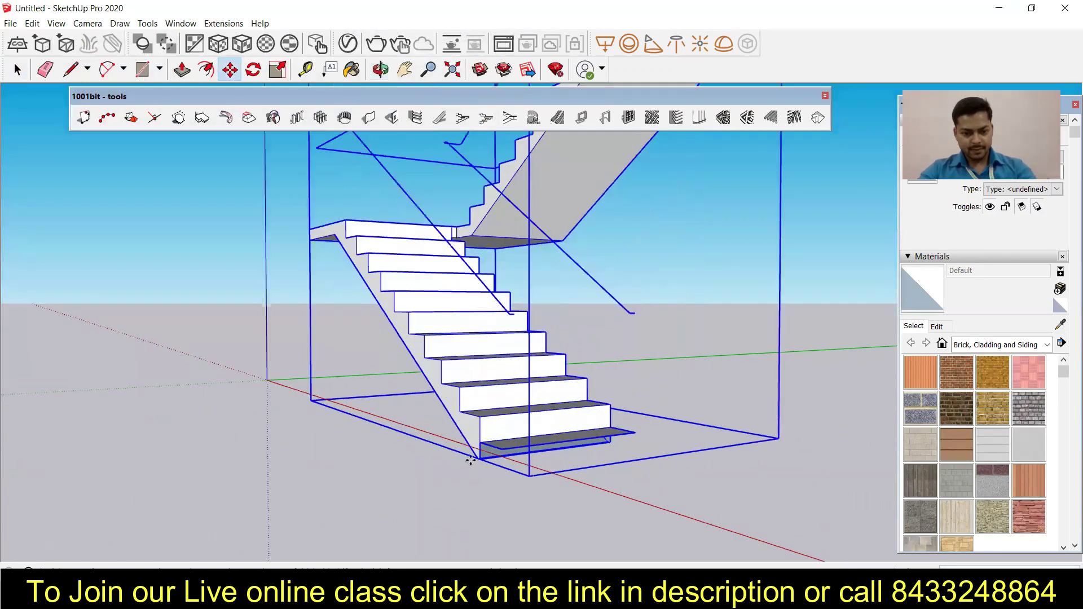
scroll(471, 460, "up", 3)
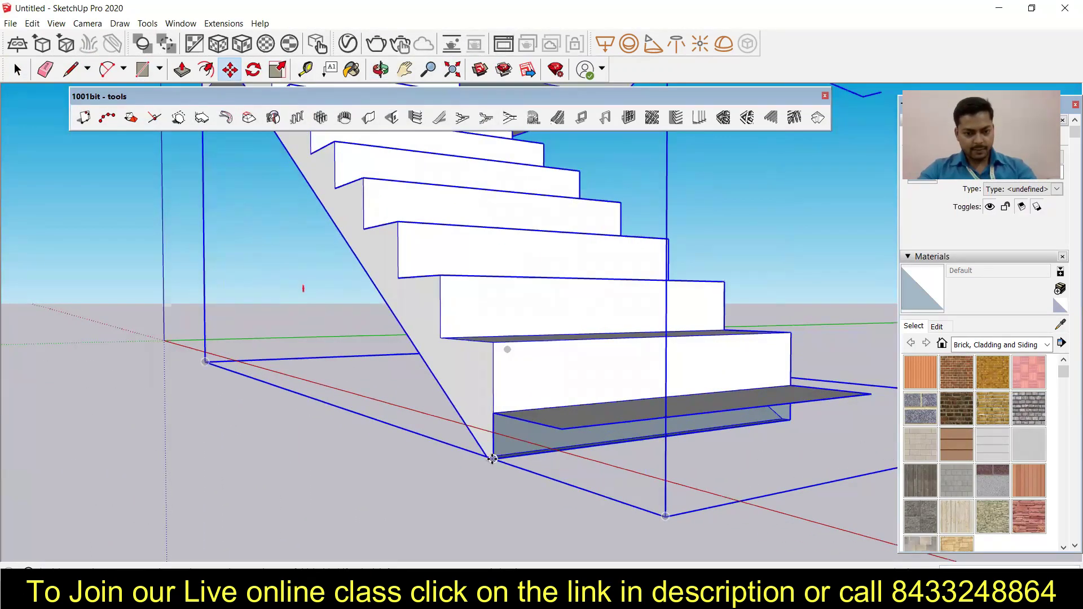
left_click(493, 459)
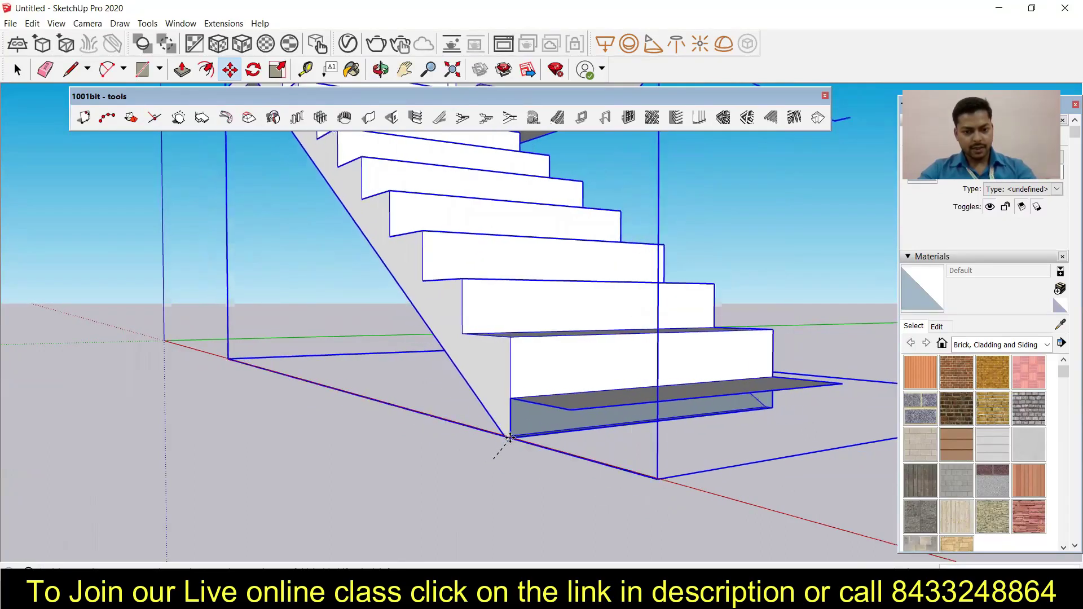
left_click(509, 438)
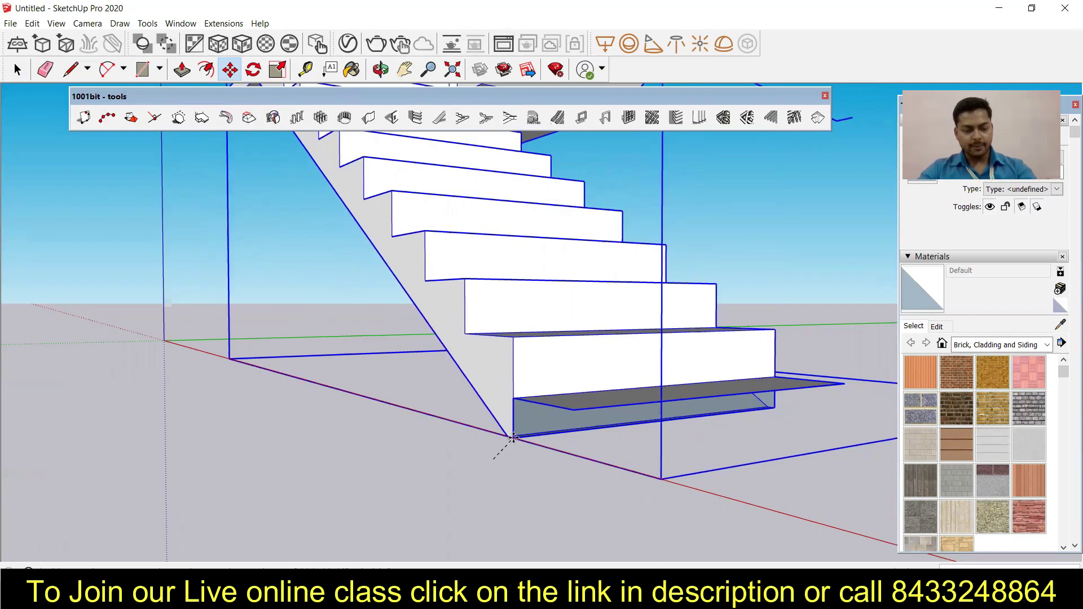
Deselect the staircase and draw a rectangle closing the open end face of the upper flight's top step
scroll(417, 385, "down", 4)
middle_click_drag(430, 392, 643, 402)
scroll(438, 302, "down", 5)
middle_click_drag(413, 312, 440, 393)
middle_click_drag(449, 238, 450, 222)
scroll(482, 220, "up", 3)
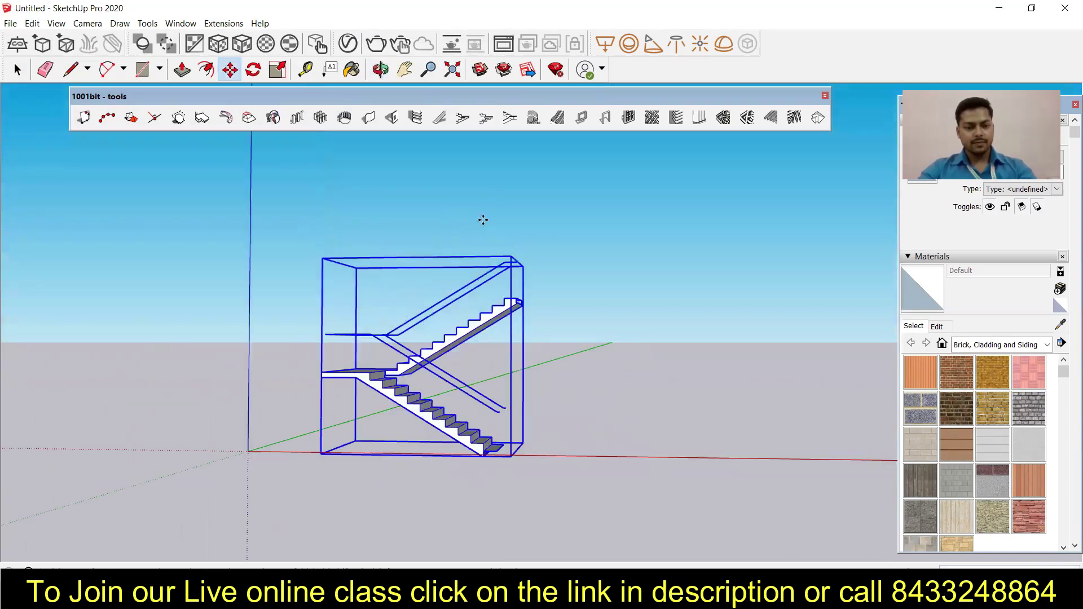
middle_click_drag(528, 364, 462, 368)
scroll(466, 276, "up", 3)
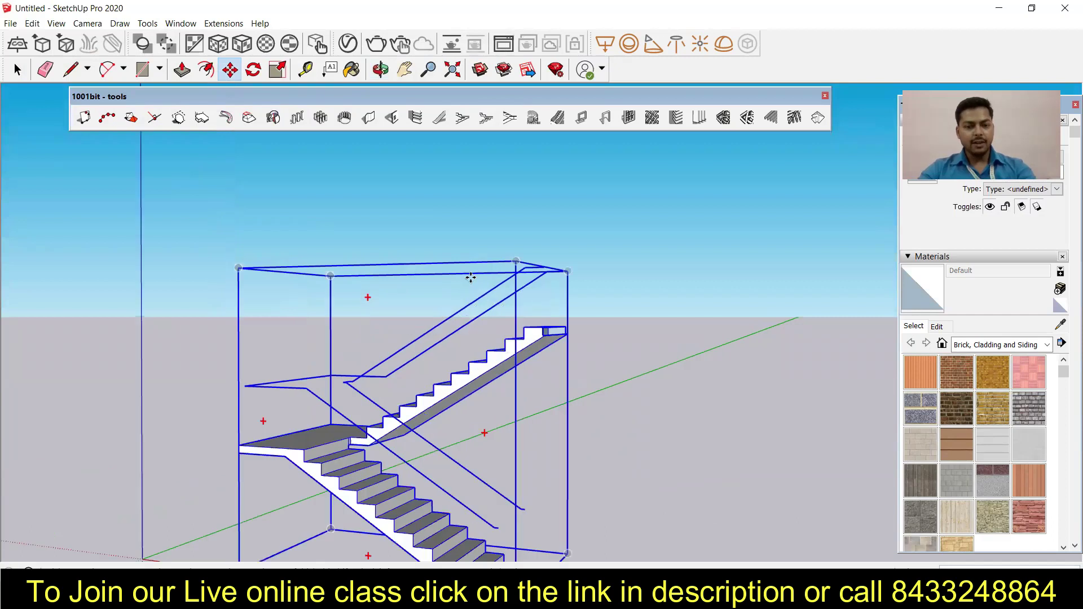
key("space")
left_click(539, 374)
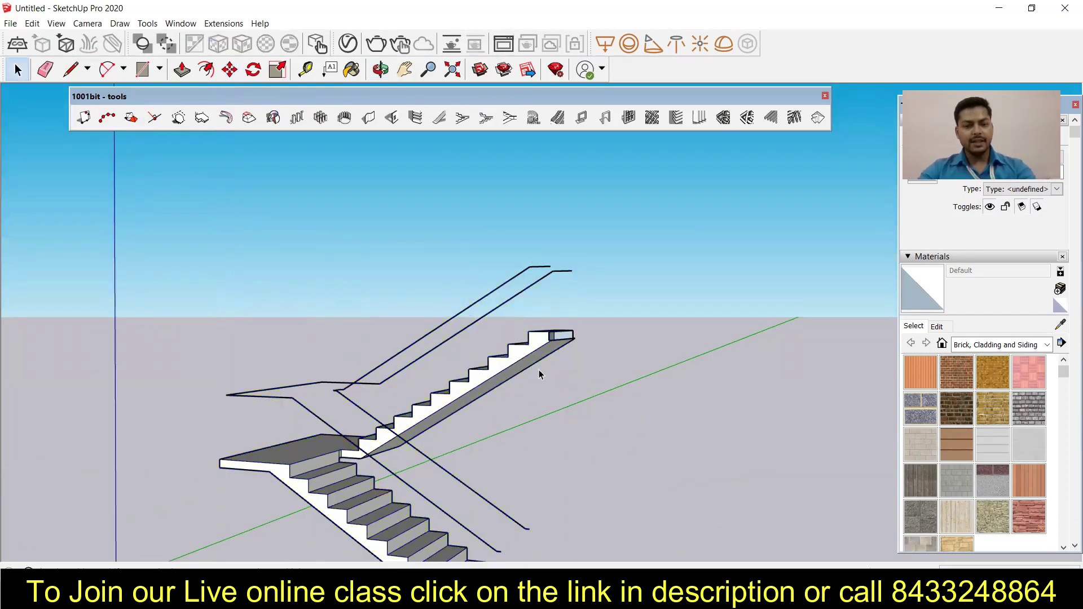
middle_click_drag(530, 338, 398, 353)
scroll(573, 341, "up", 3)
middle_click_drag(562, 333, 387, 327)
scroll(499, 377, "up", 4)
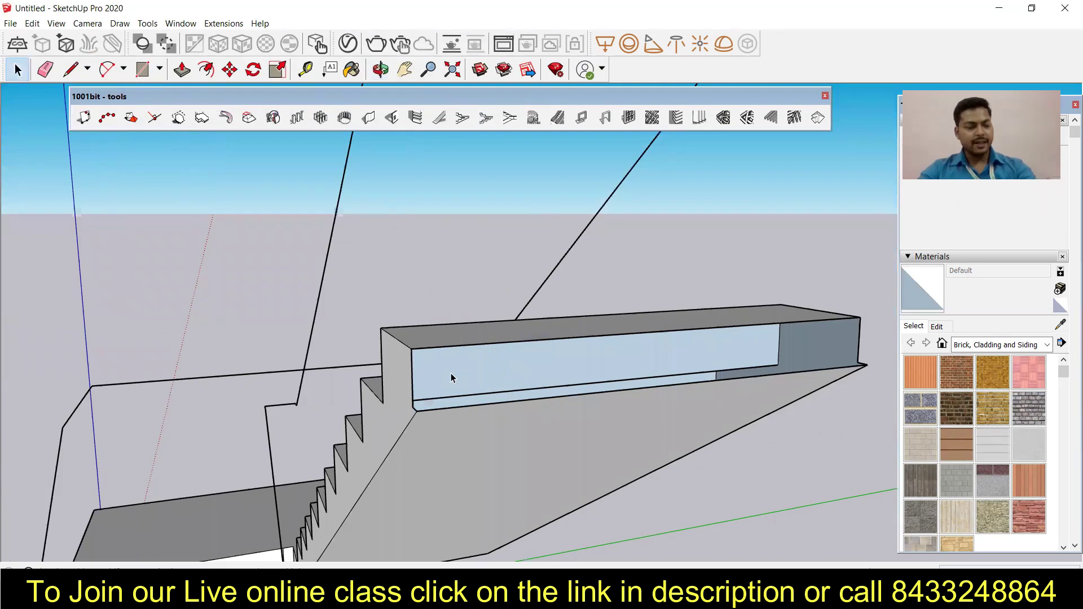
key("r")
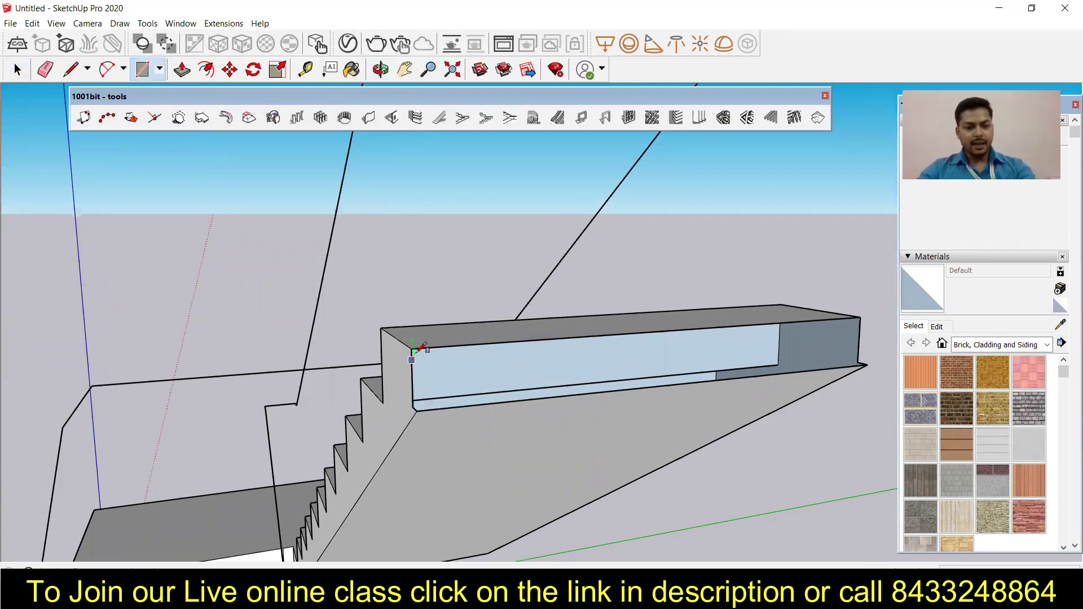
left_click(411, 348)
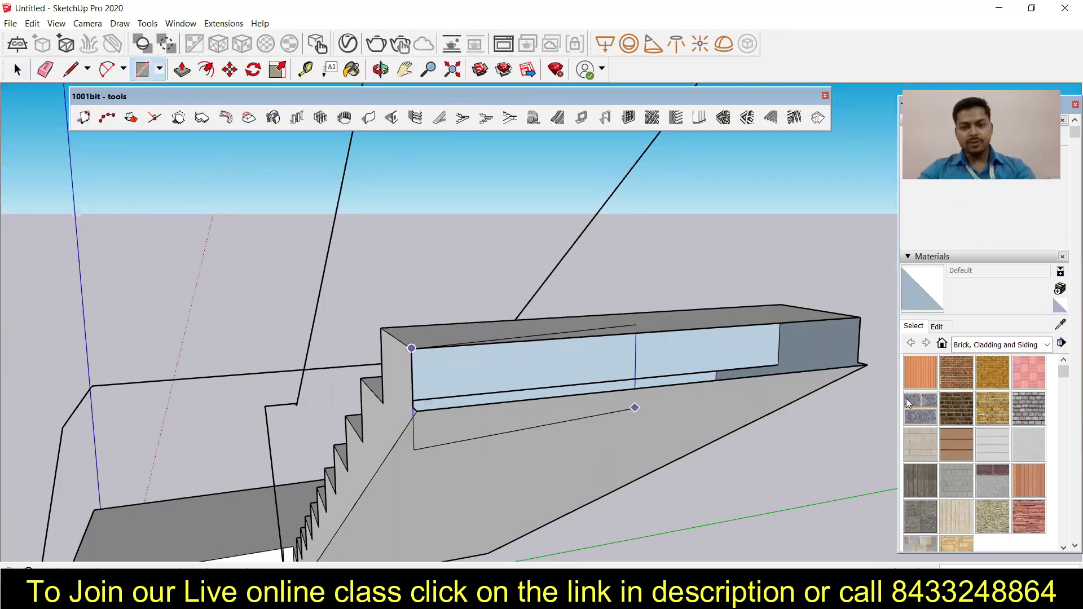
left_click(858, 362)
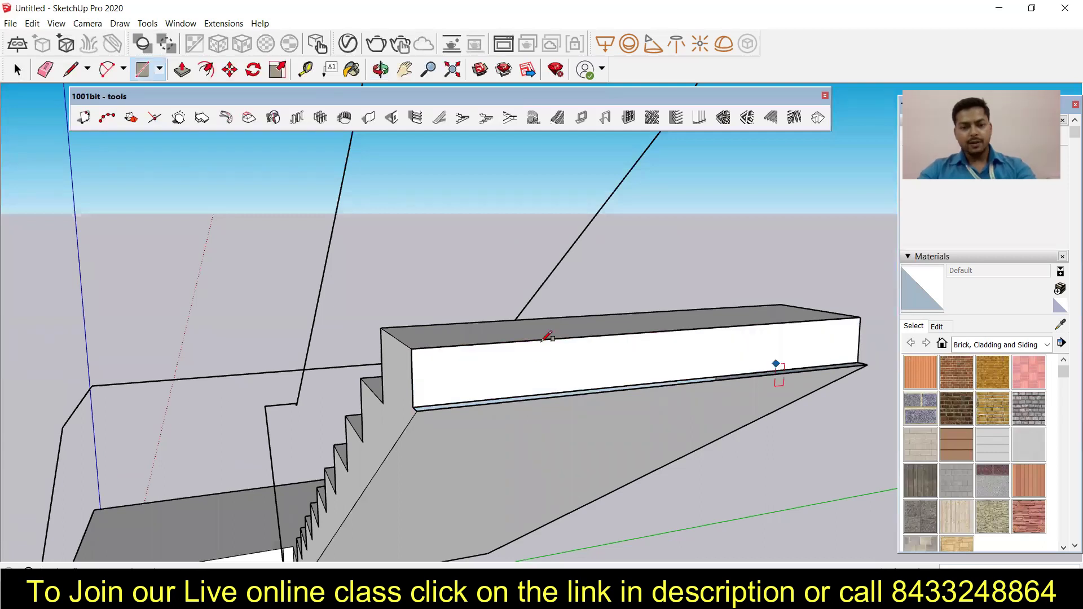
Fill the narrow gap beneath the upper flight's end face with a rectangle
middle_click_drag(530, 389, 427, 424)
scroll(427, 424, "up", 3)
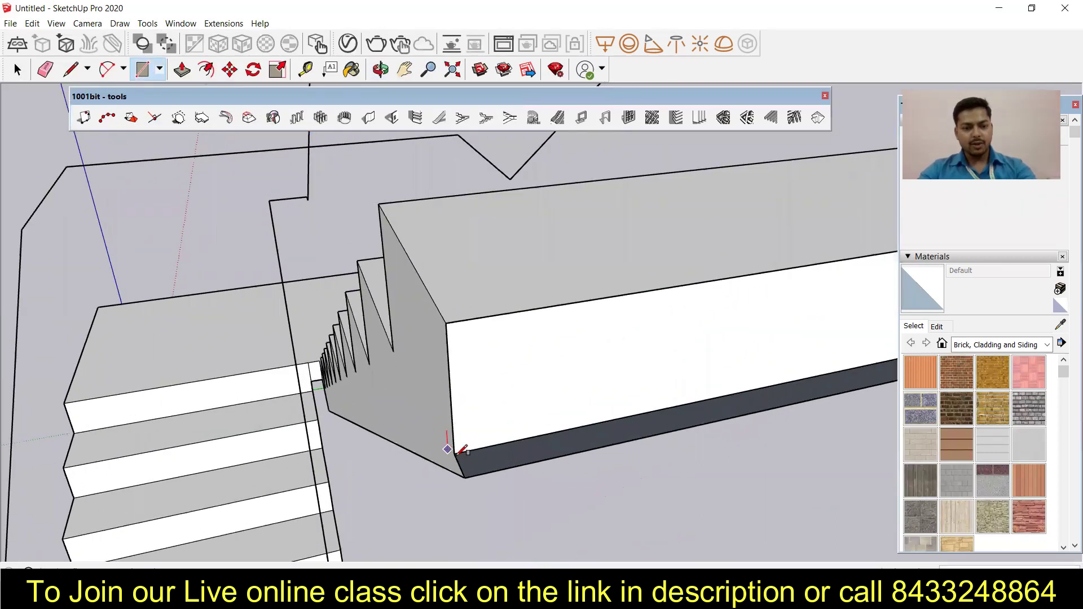
scroll(294, 358, "down", 5)
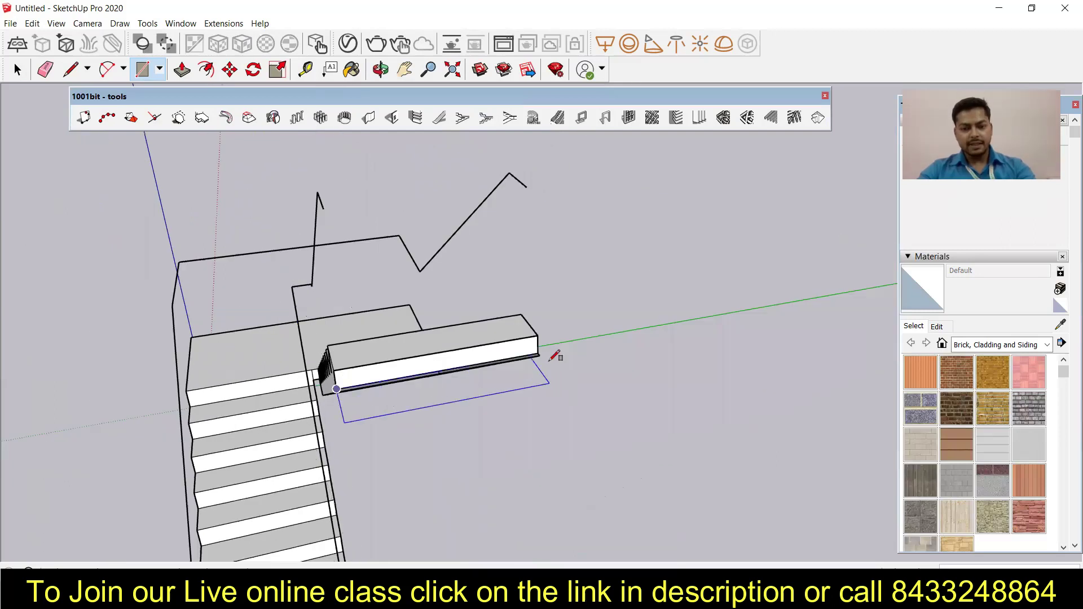
scroll(551, 353, "up", 6)
scroll(436, 356, "down", 1)
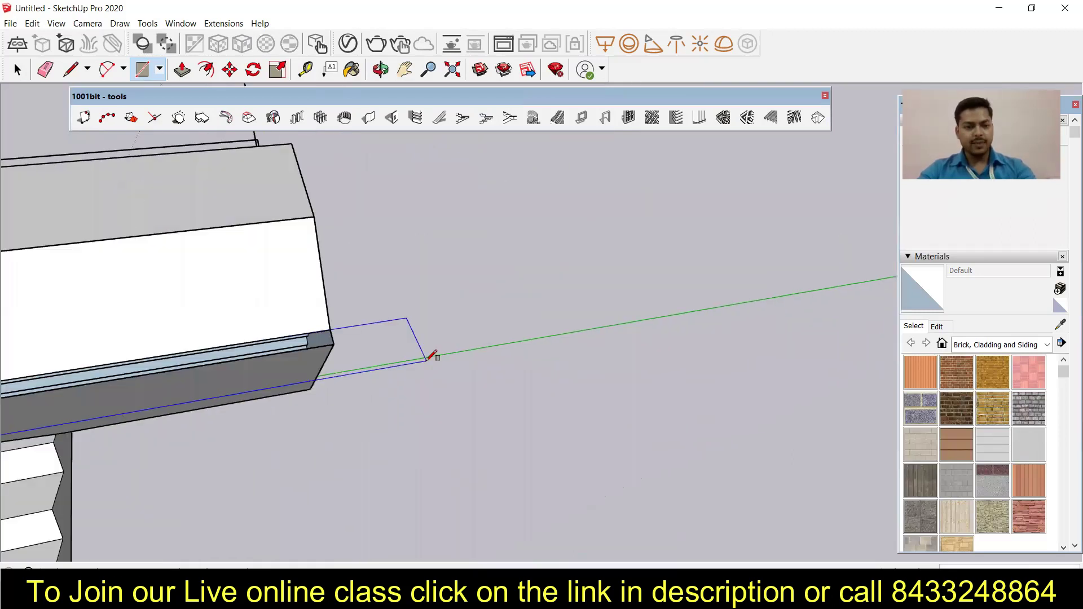
left_click(334, 343)
scroll(530, 328, "down", 4)
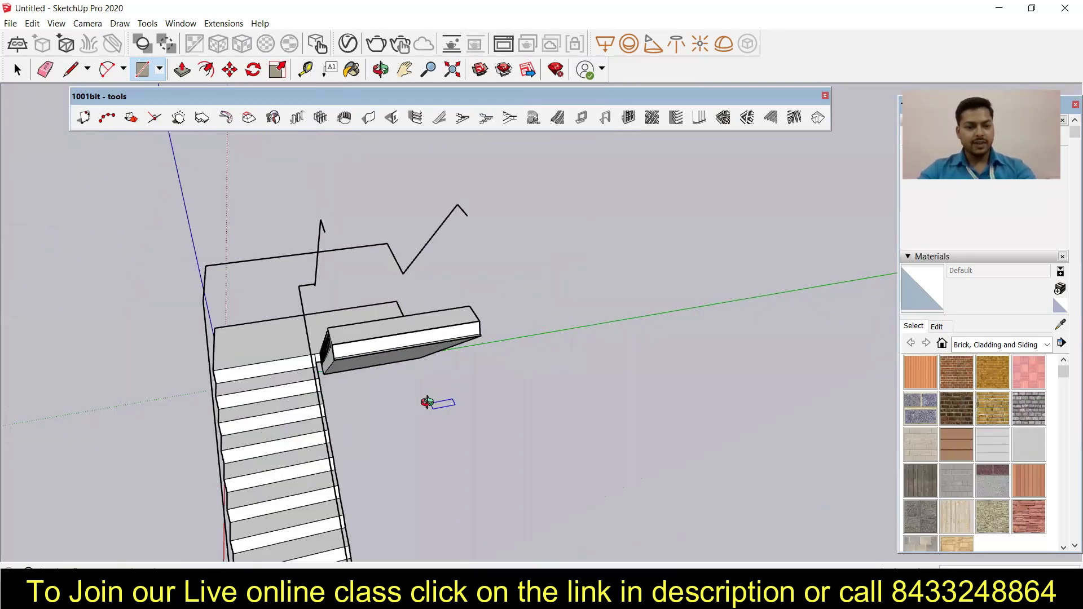
Close both open sides of the lower flight's bottom step with rectangles
scroll(440, 316, "down", 4)
scroll(381, 434, "up", 8)
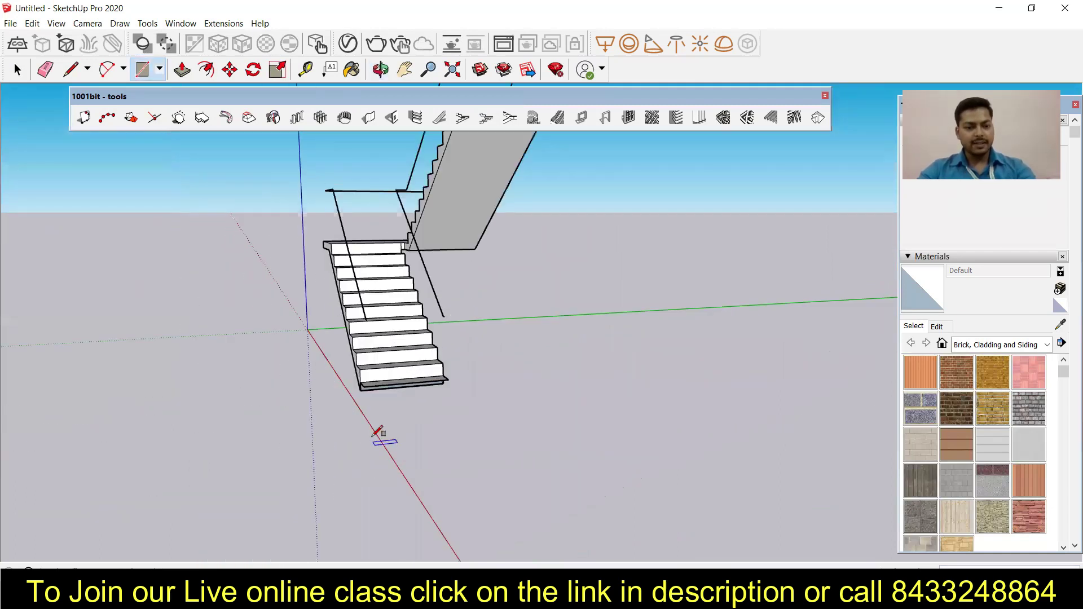
middle_click_drag(351, 440, 716, 508)
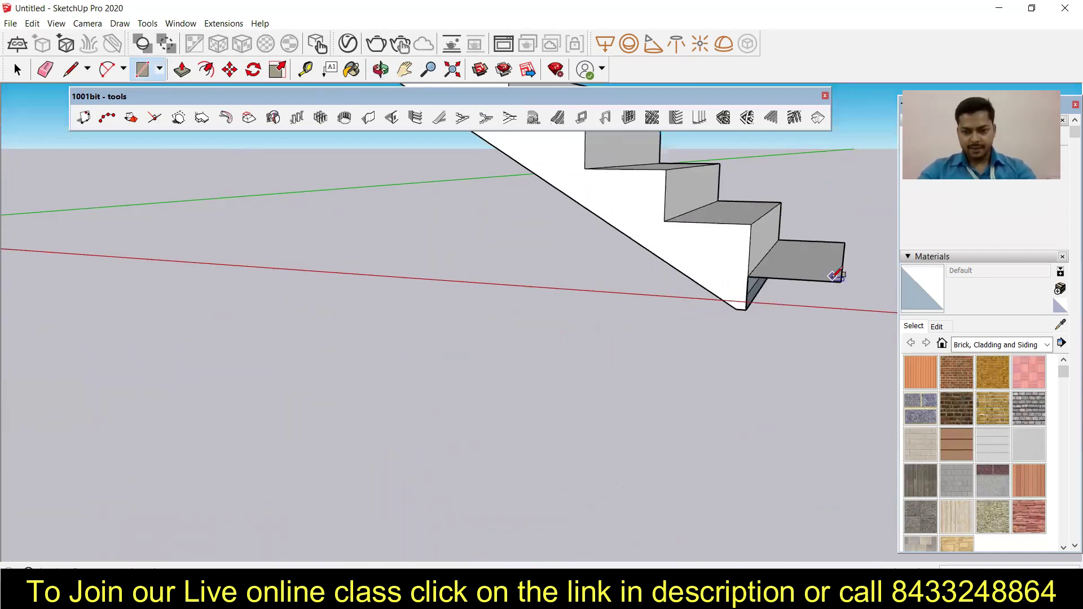
left_click(839, 277)
left_click(744, 310)
middle_click_drag(744, 309, 345, 363)
left_click(307, 298)
left_click(468, 350)
Draw a rectangle across the open front of the lower flight's bottom step
middle_click_drag(112, 304, 271, 289)
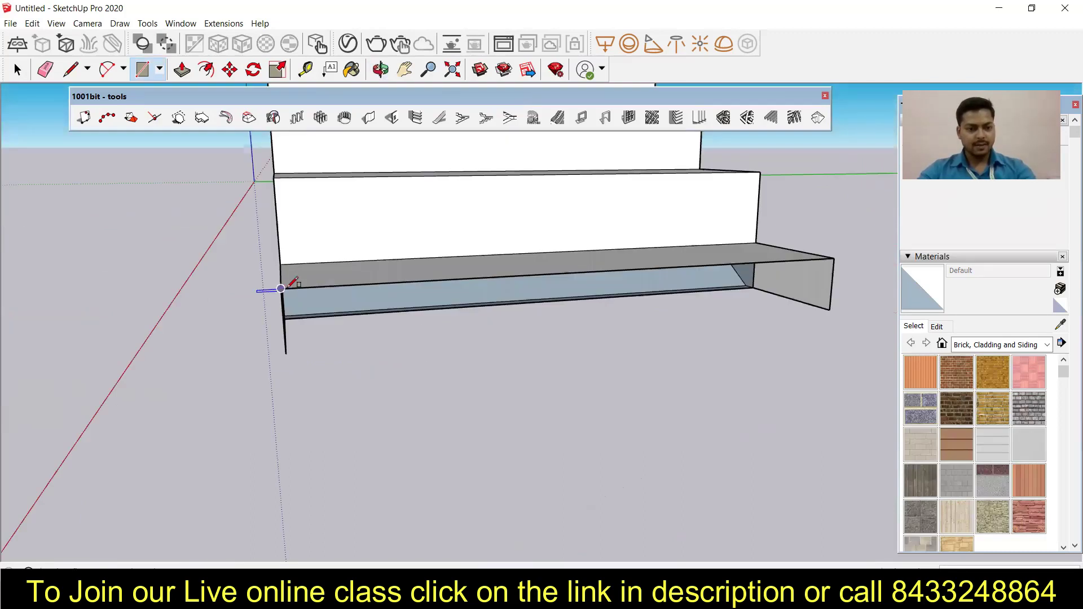
left_click(283, 286)
scroll(283, 287, "down", 2)
left_click(667, 303)
scroll(225, 390, "down", 4)
middle_click_drag(225, 395, 387, 387)
Reverse the front face of the bottom step and view the completed staircase
key("space")
right_click(301, 344)
left_click(356, 466)
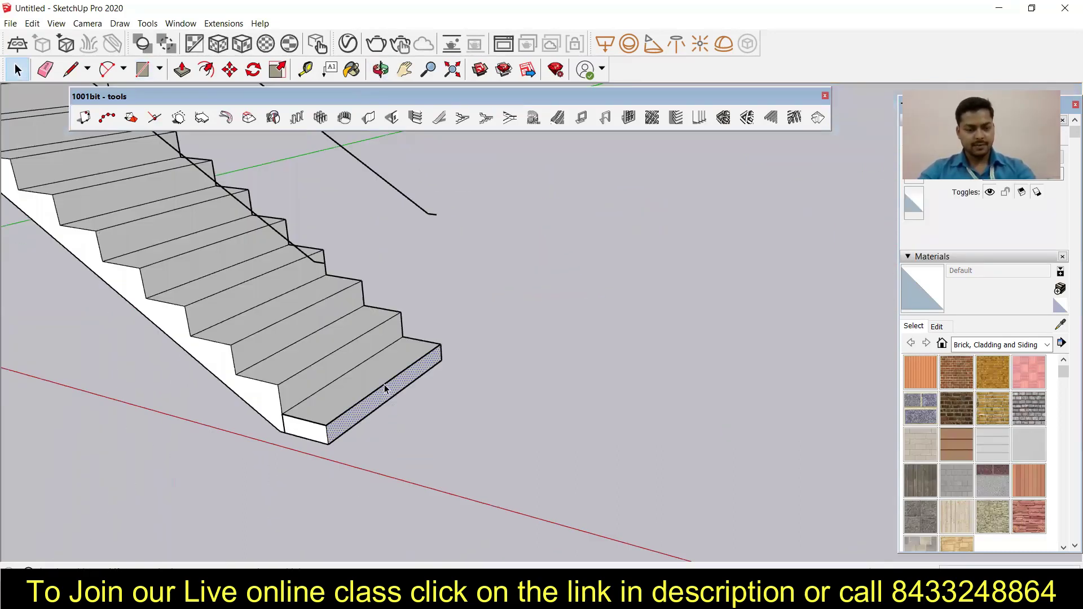
scroll(387, 387, "down", 5)
middle_click_drag(278, 375, 452, 363)
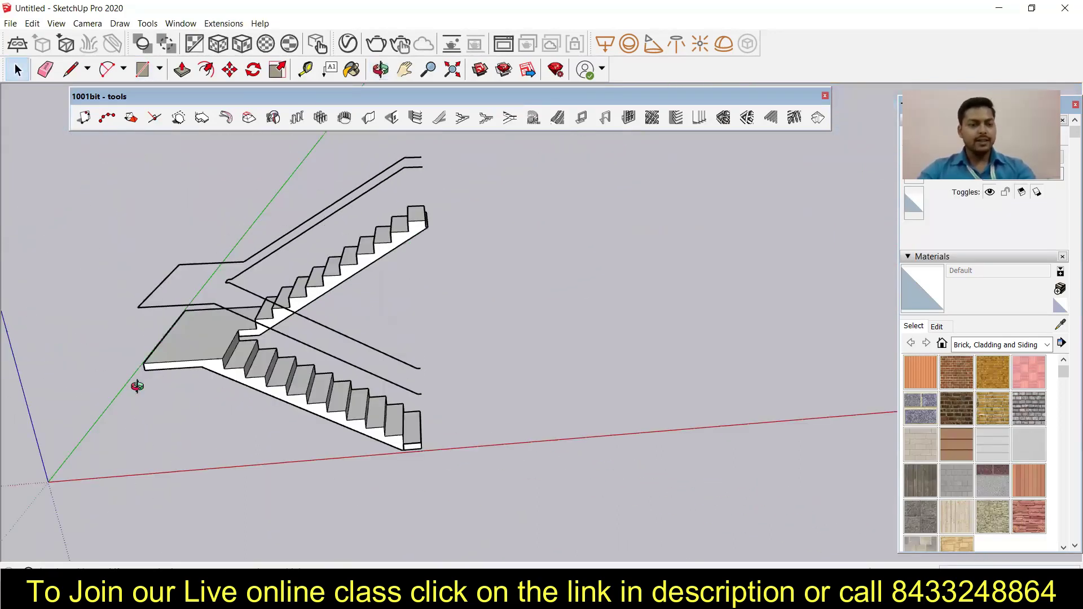
middle_click_drag(215, 194, 309, 387)
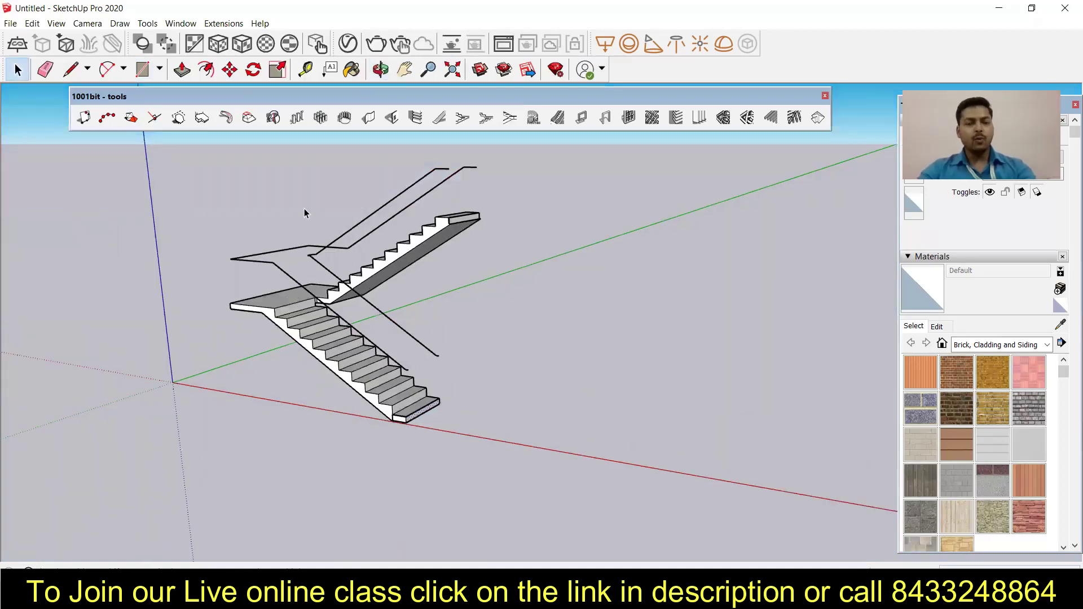
Draw a vertical line from the outer handrail path's corner at the far end down to the landing
middle_click_drag(141, 327, 360, 355)
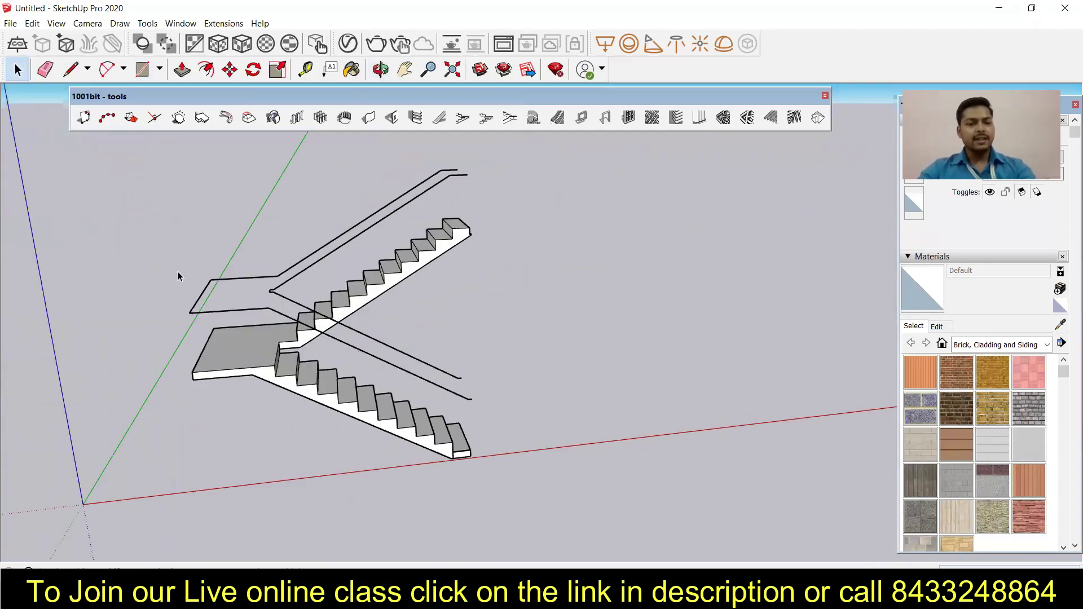
scroll(174, 276, "up", 2)
middle_click_drag(232, 397, 240, 408)
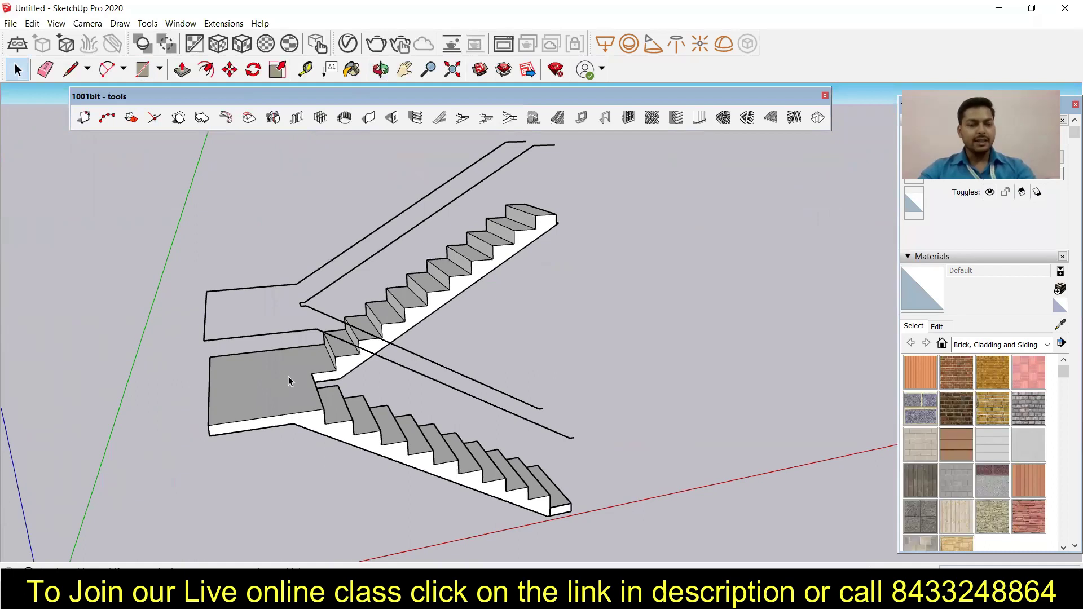
scroll(288, 381, "up", 2)
middle_click_drag(149, 366, 174, 323)
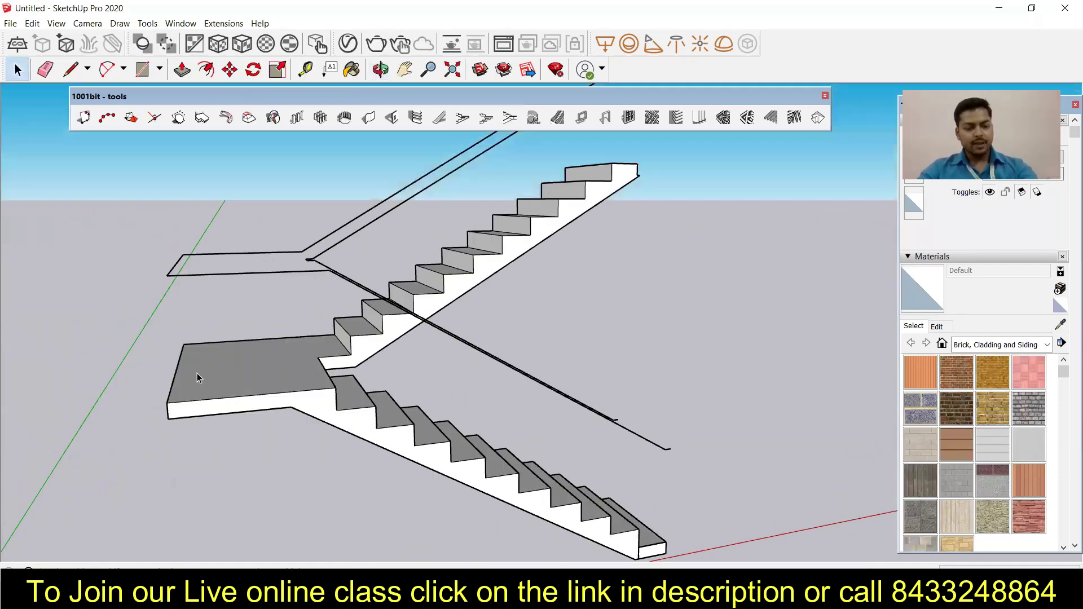
key("l")
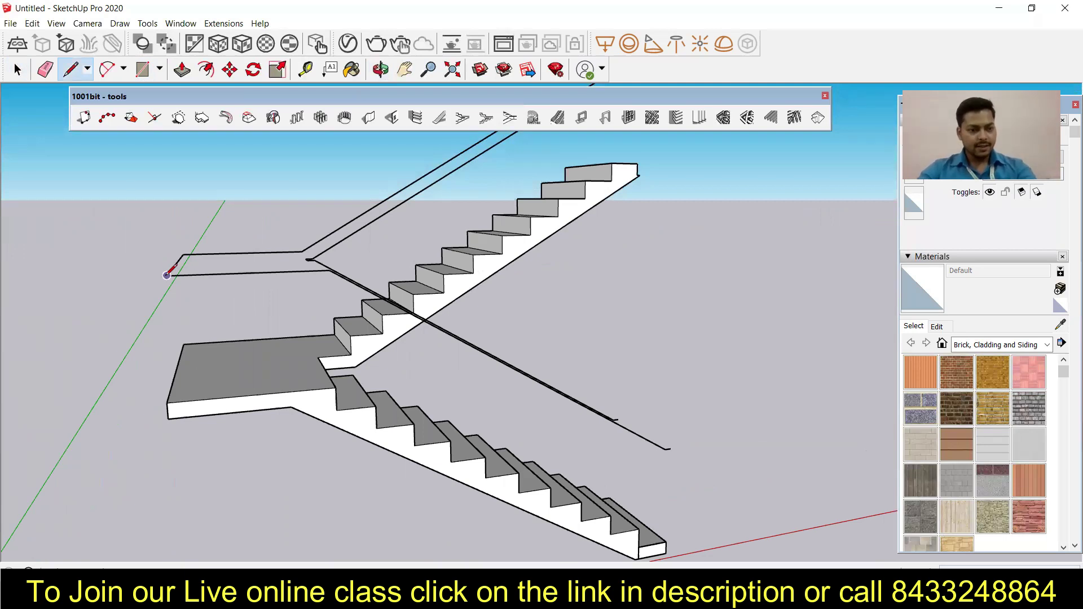
left_click(167, 275)
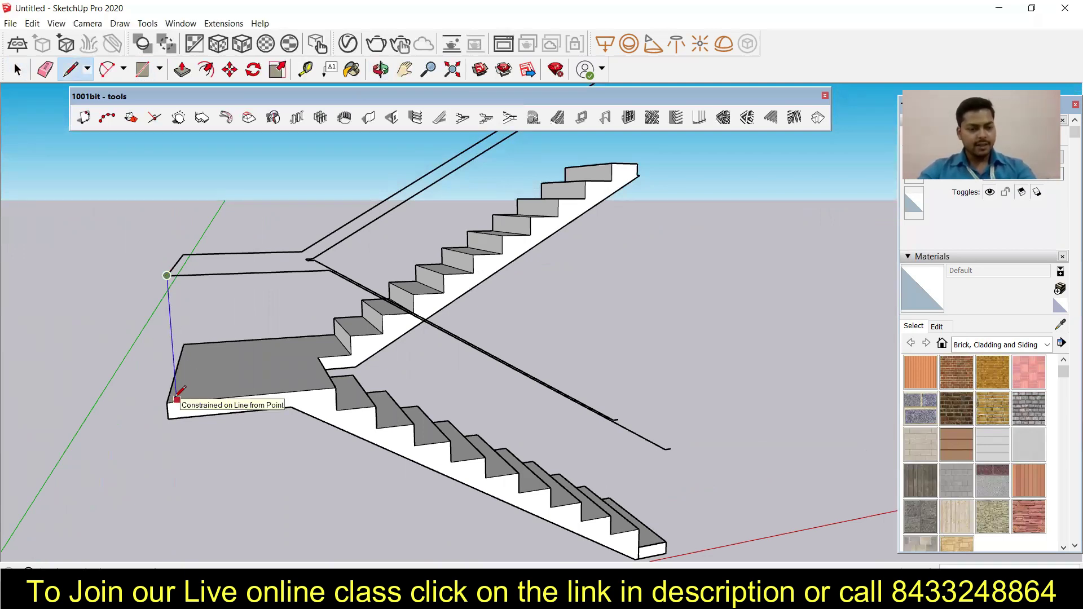
left_click(177, 398)
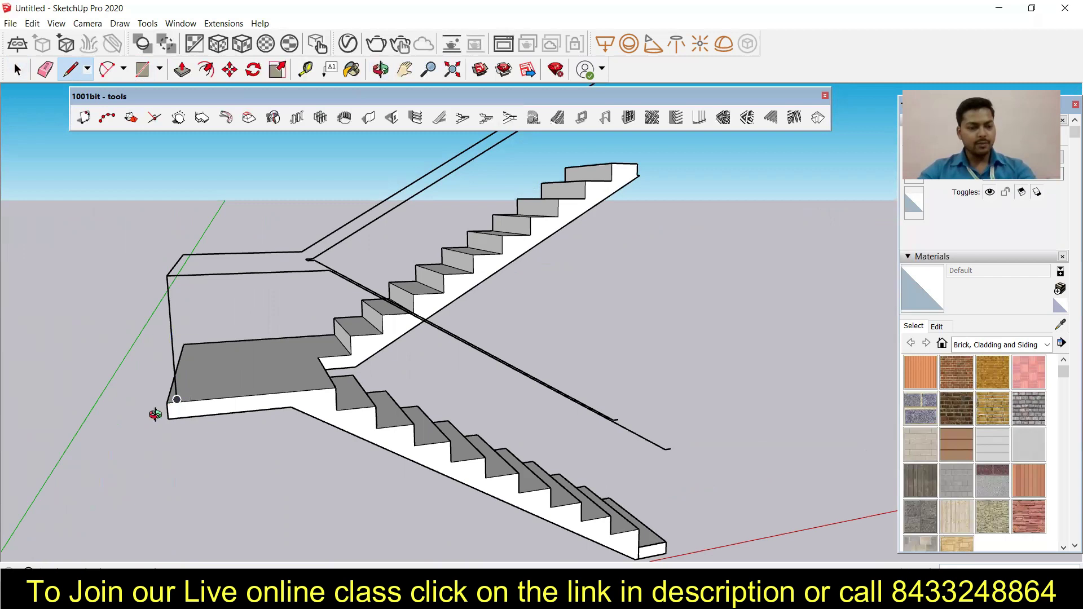
scroll(155, 414, "up", 8)
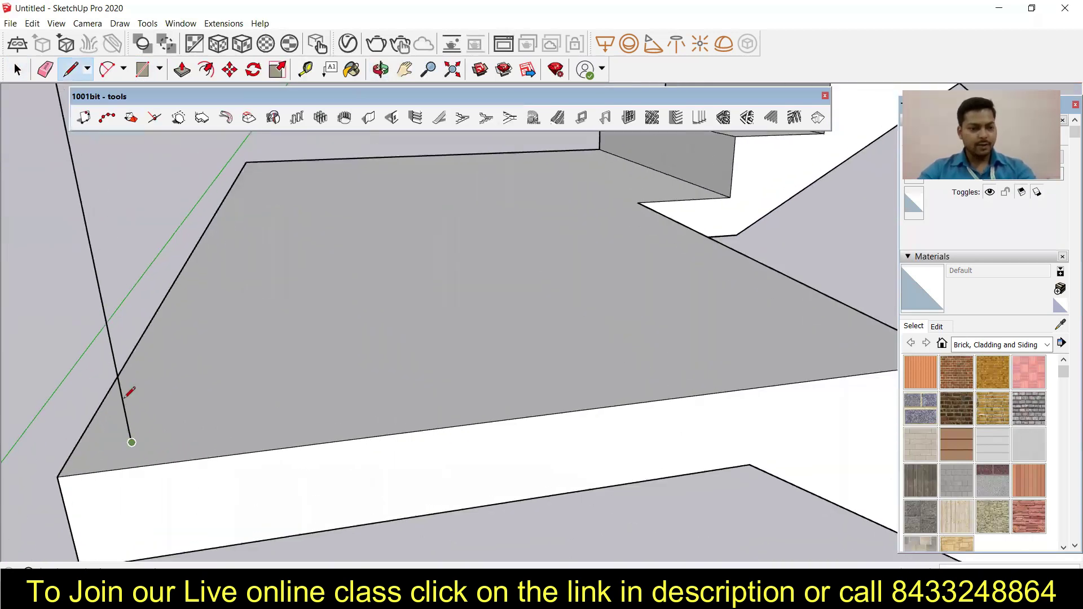
scroll(125, 397, "down", 6)
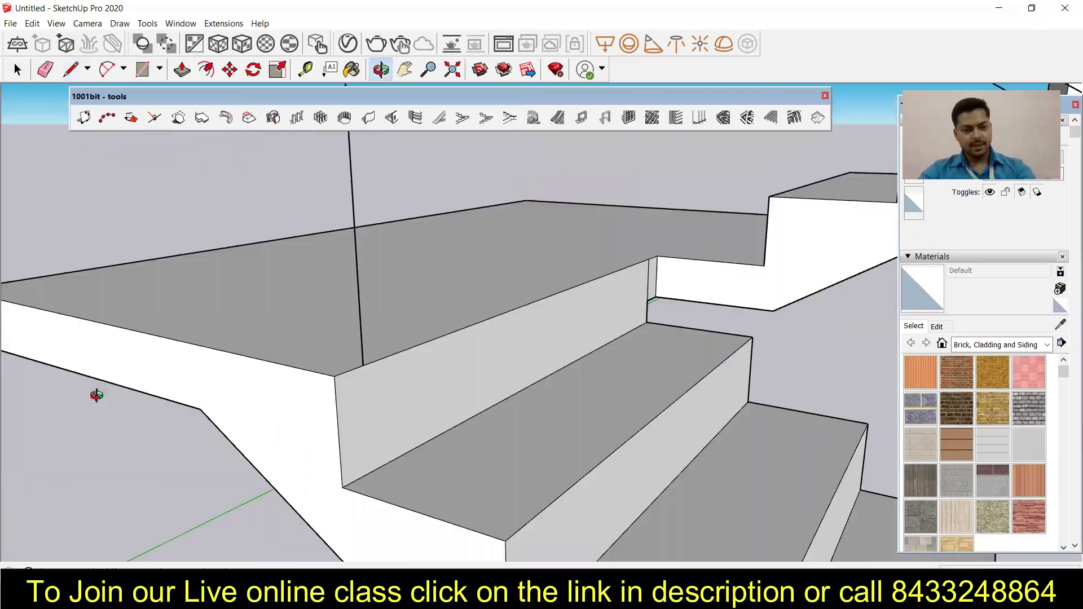
Draw a second vertical line from the outer handrail path's bend down to the landing edge above the lower flight
middle_click_drag(97, 396, 310, 350)
scroll(309, 357, "down", 4)
scroll(321, 357, "down", 3)
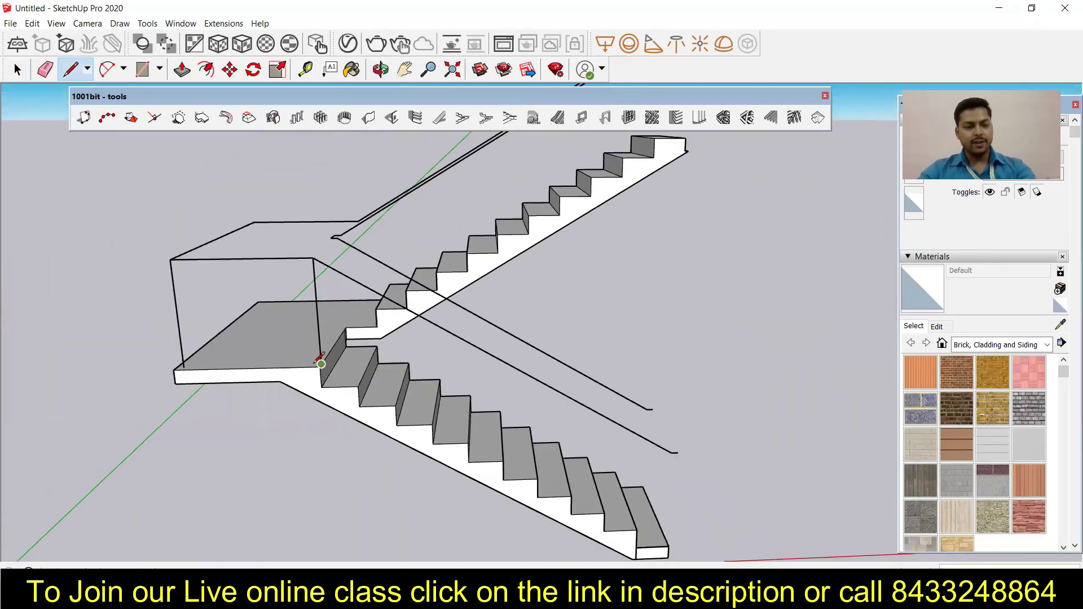
key("Escape")
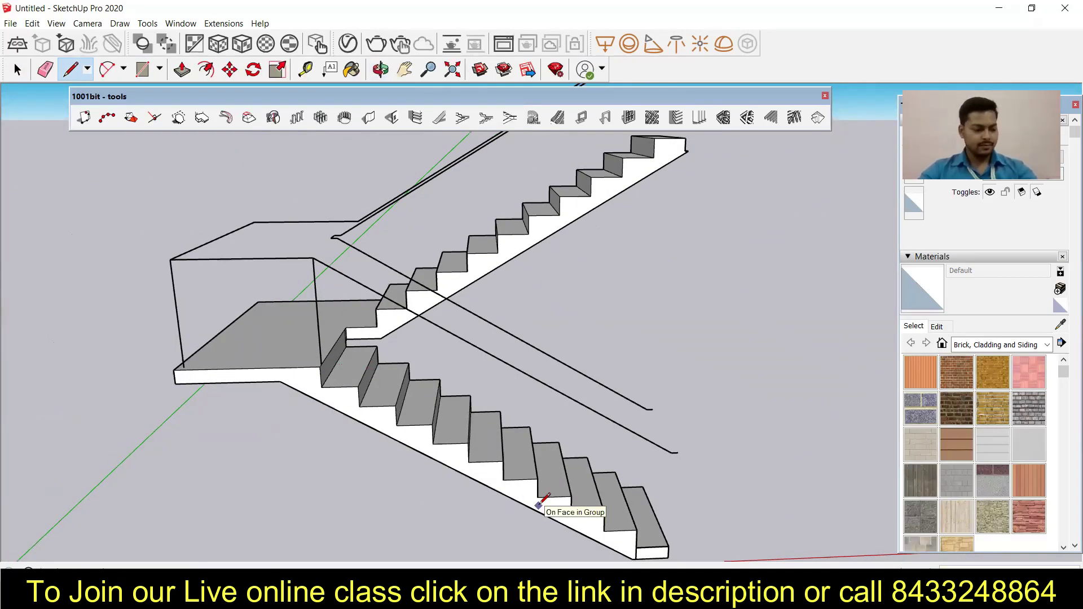
Draw a vertical line from near the outer handrail path's lower end down to the bottom step's tread
left_click(647, 433)
middle_click_drag(660, 535, 502, 404)
left_click(647, 544)
scroll(499, 402, "up", 7)
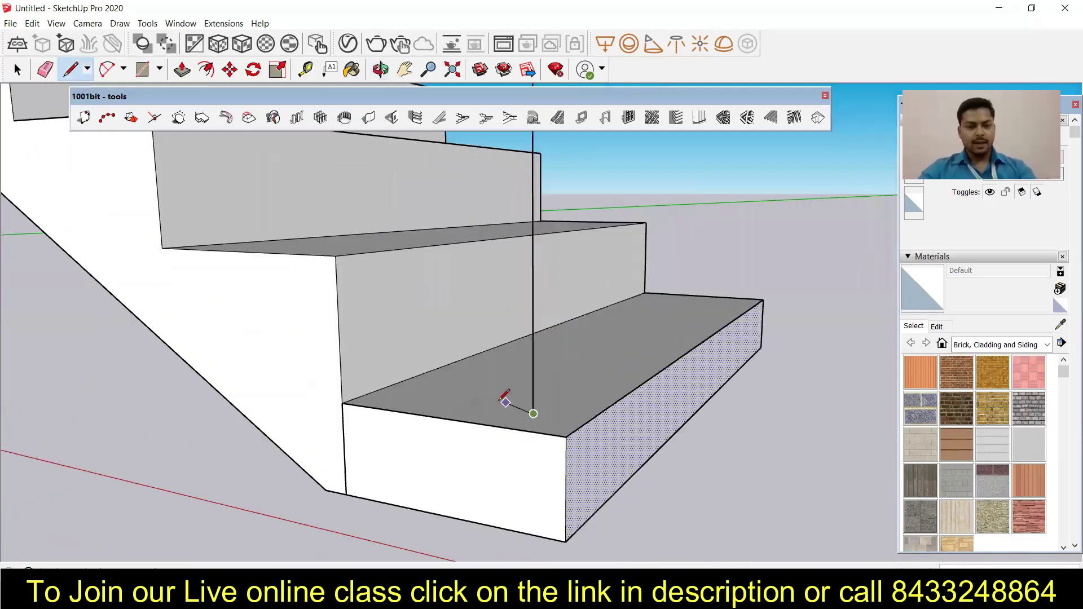
scroll(497, 399, "down", 6)
scroll(474, 402, "down", 2)
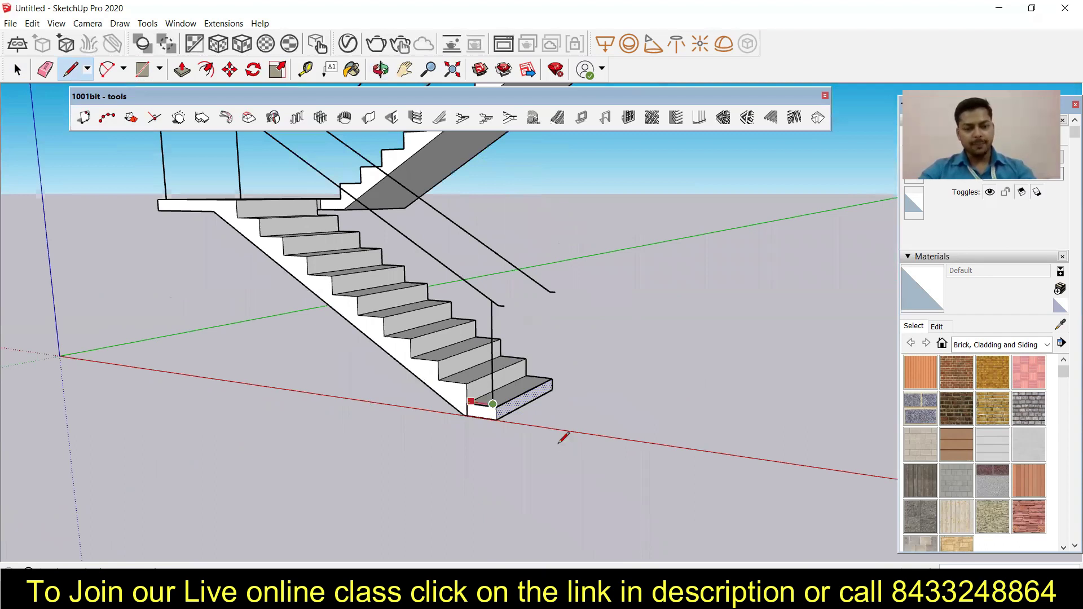
Draw a vertical circle centred on the outer handrail path's lower end and place it inside the handrail group
scroll(562, 438, "up", 5)
scroll(490, 401, "up", 3)
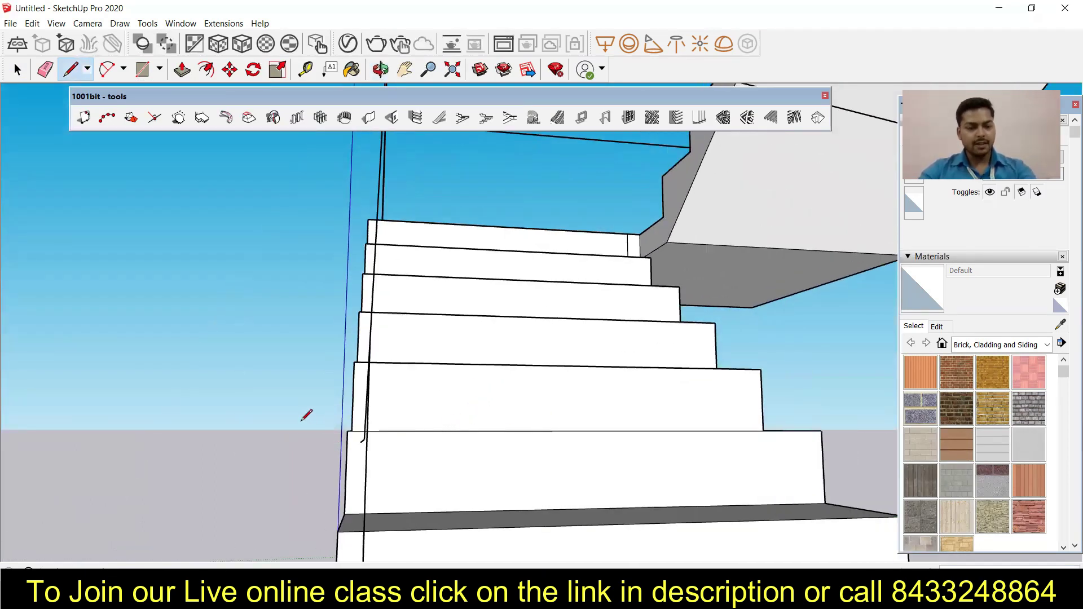
key("c")
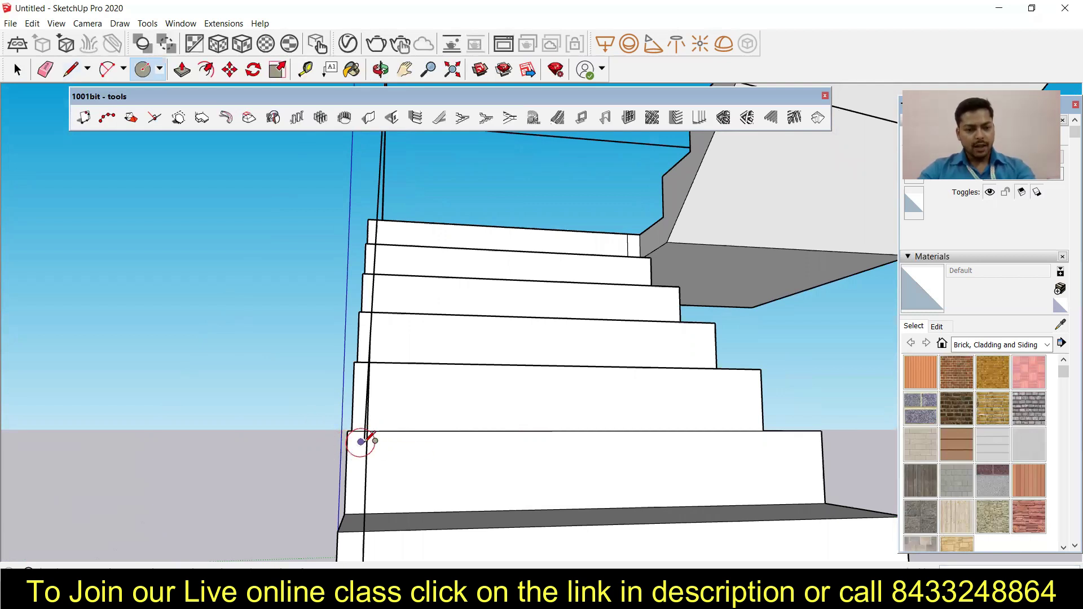
left_click(361, 442)
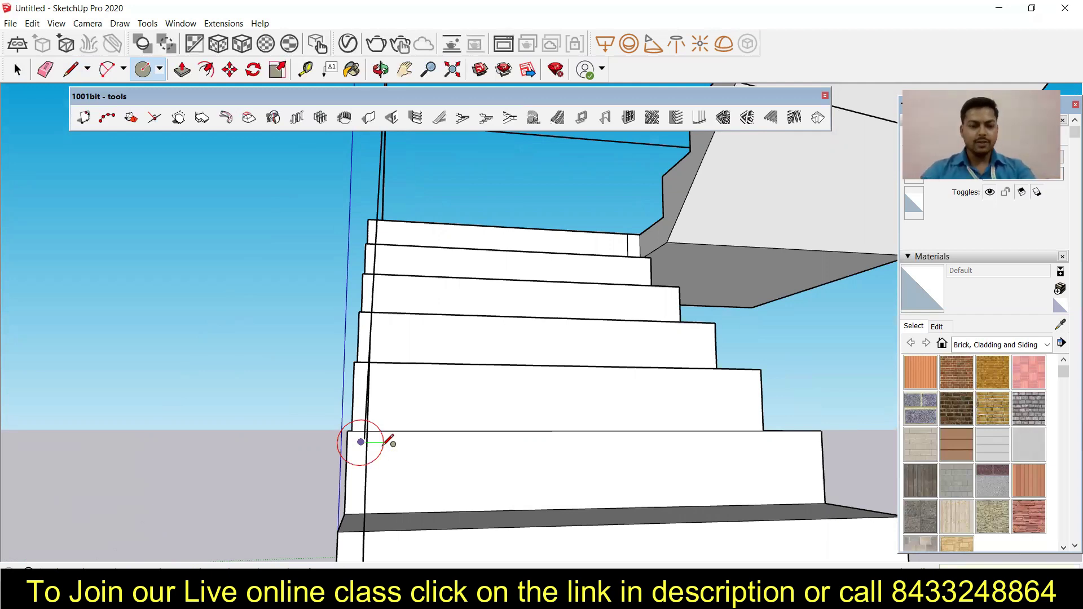
key("Return")
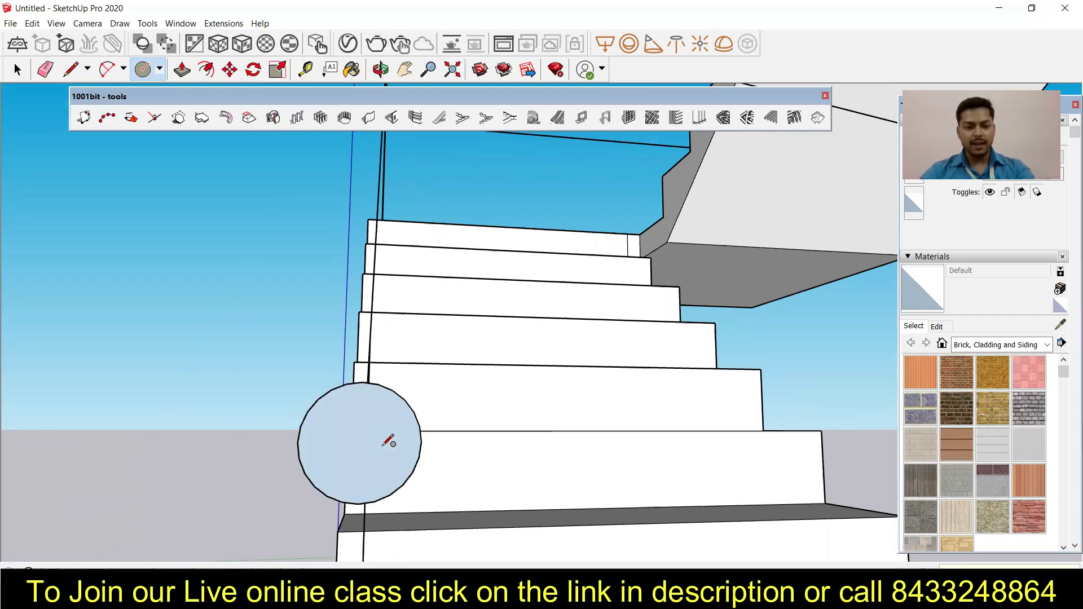
middle_click_drag(447, 451, 90, 527)
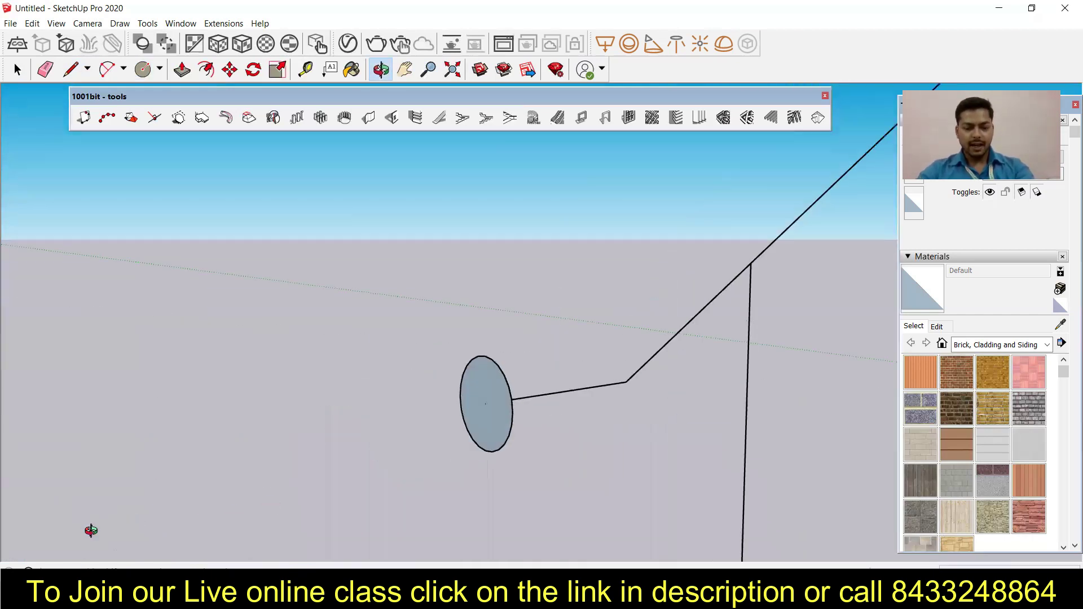
middle_click_drag(489, 463, 551, 438)
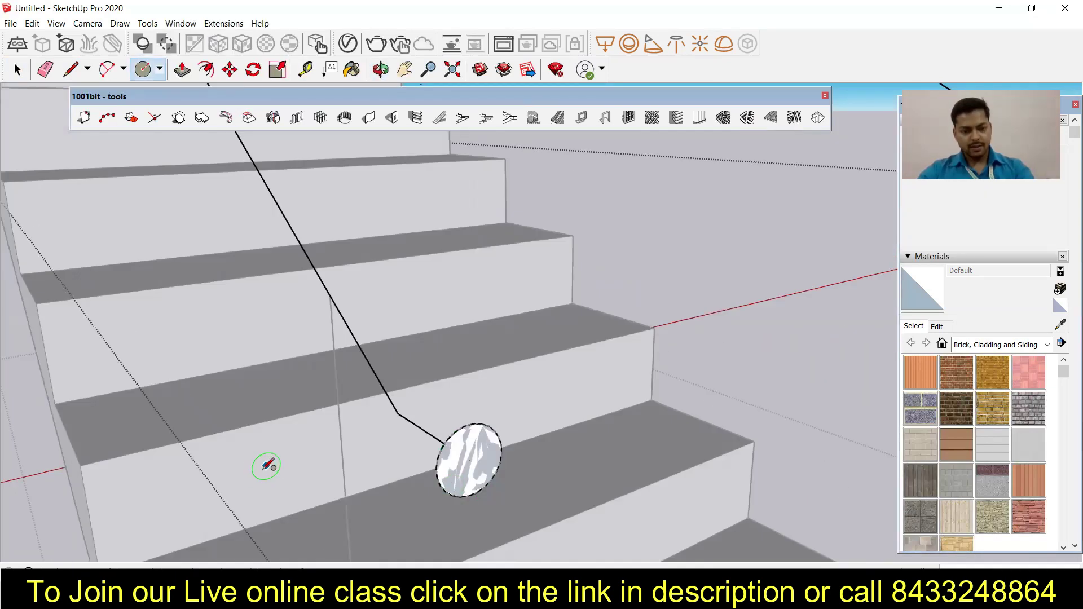
Select all edges of the outer handrail path, from the upper flight around the landing to the circle
scroll(266, 474, "down", 1)
middle_click_drag(266, 474, 671, 442)
scroll(671, 442, "down", 5)
scroll(537, 467, "down", 1)
key("space")
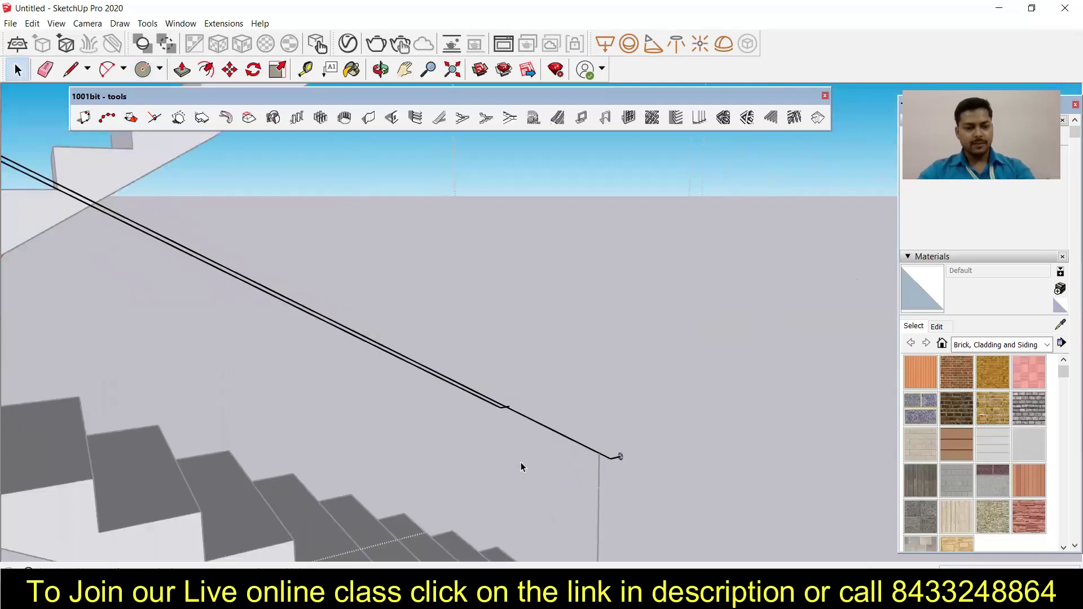
scroll(483, 496, "down", 6)
middle_click_drag(431, 506, 420, 515)
key("space")
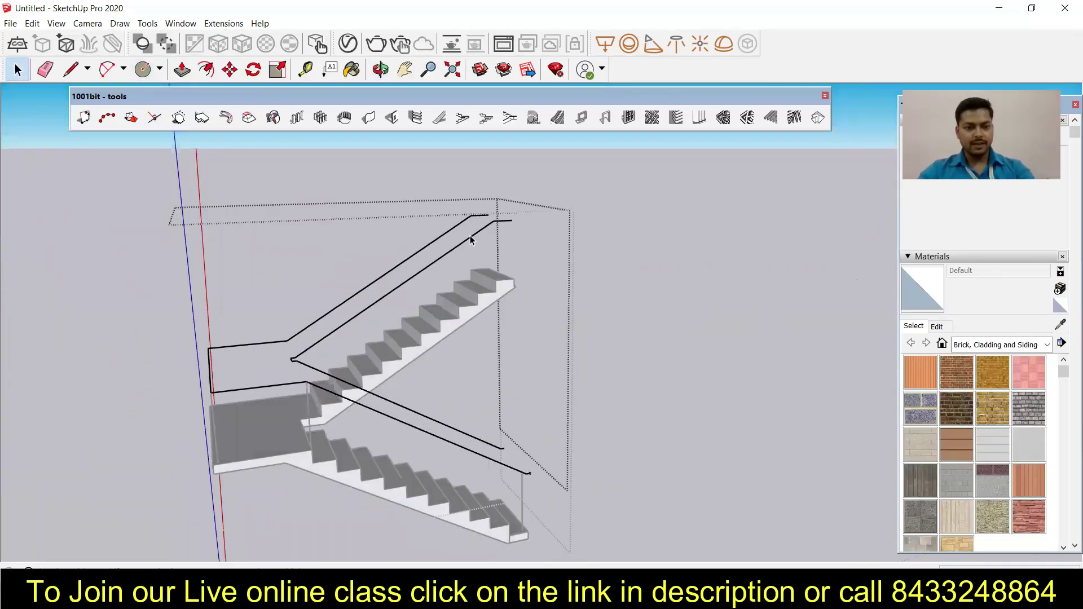
left_click(475, 215)
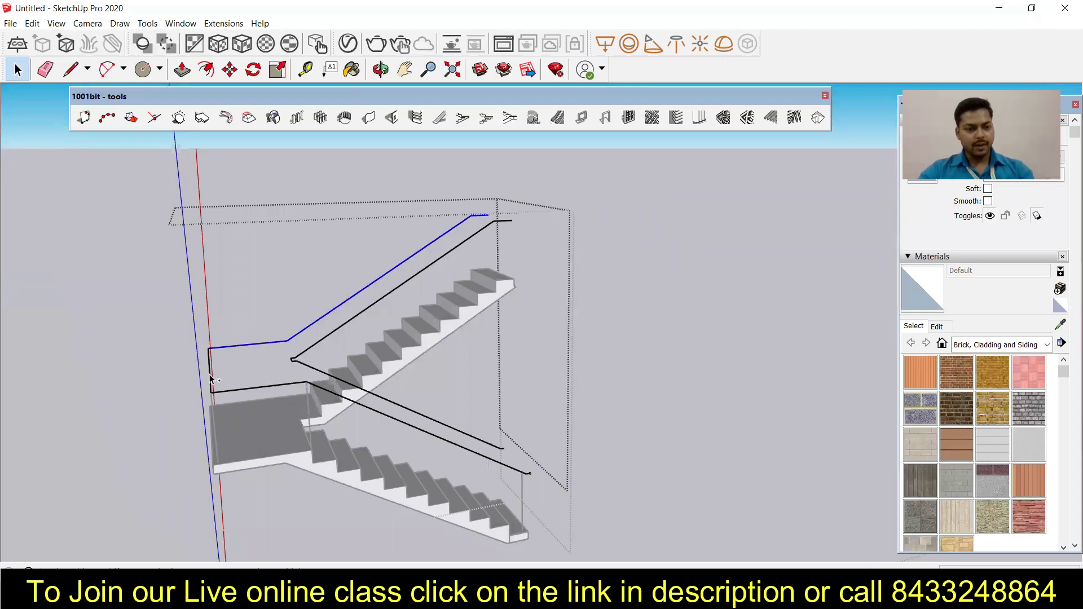
scroll(366, 405, "up", 2)
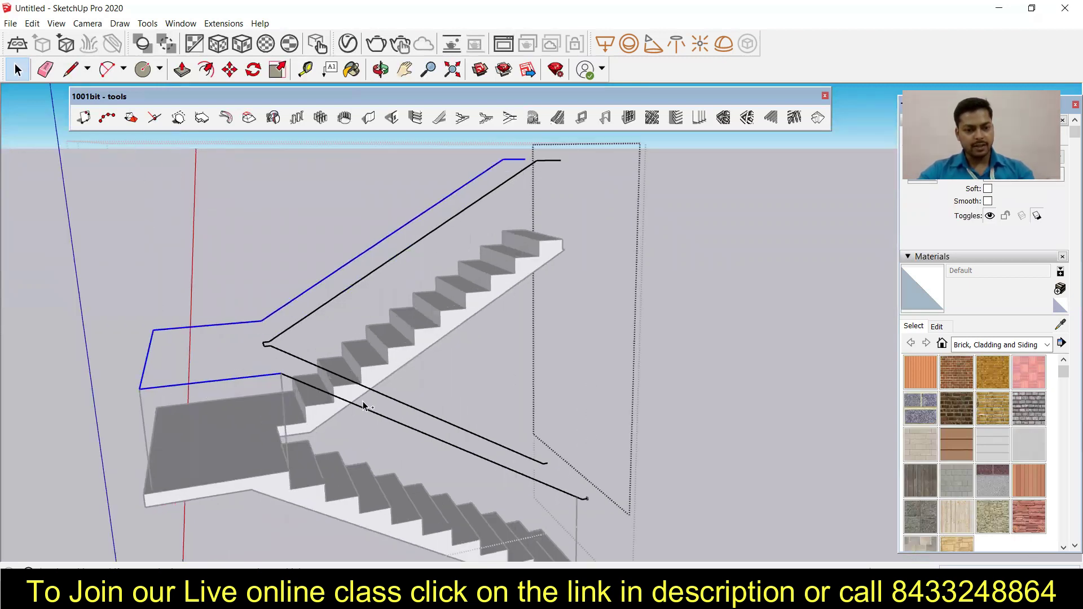
scroll(570, 503, "up", 5)
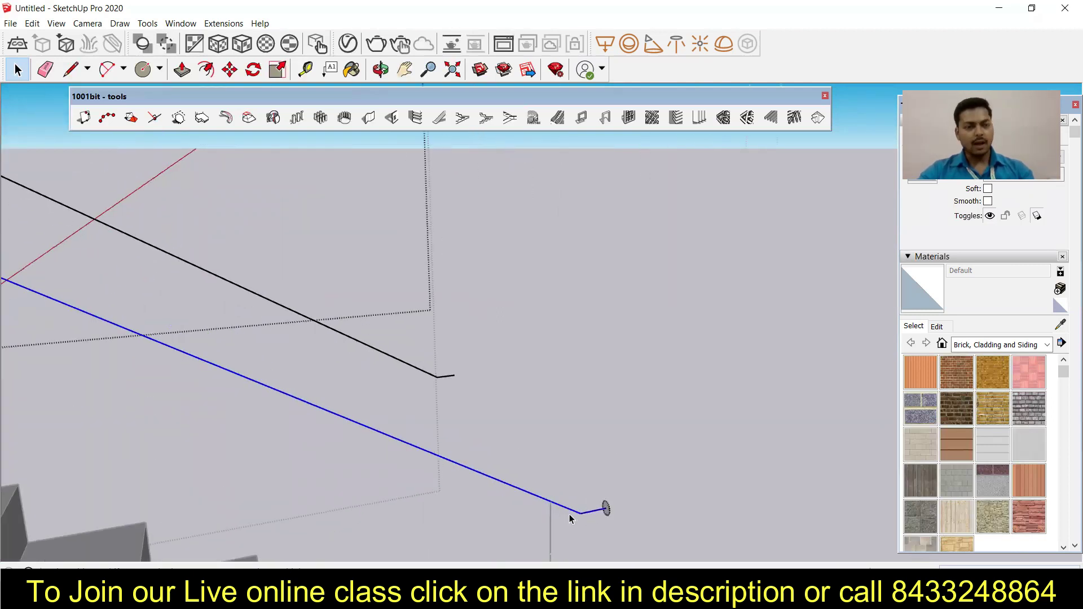
Sweep the circle along the selected outer handrail path with Follow Me to form a round rail
left_click(146, 24)
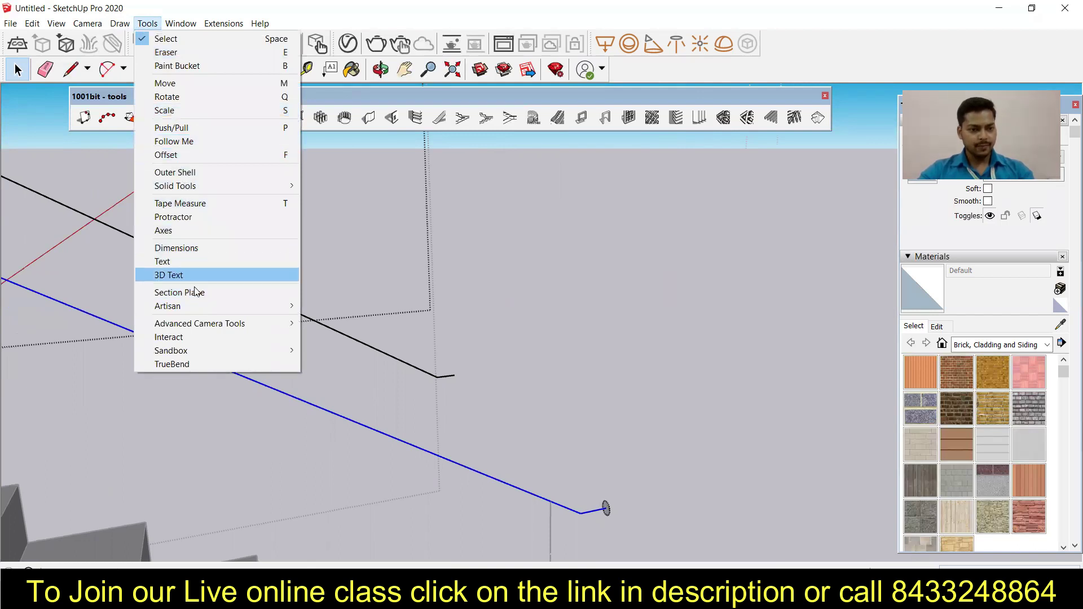
left_click(174, 141)
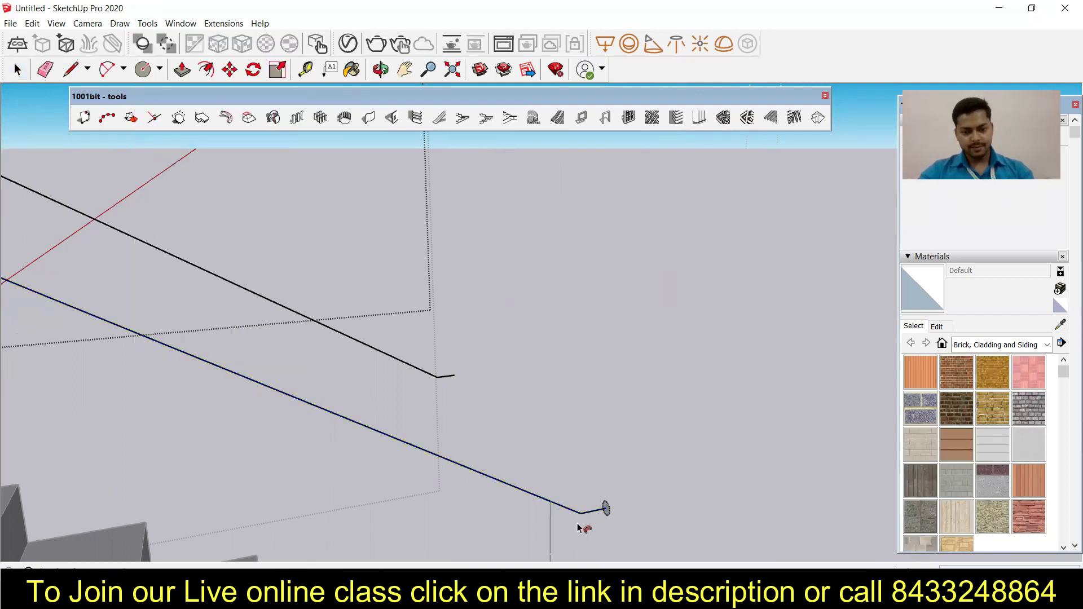
scroll(596, 517, "up", 3)
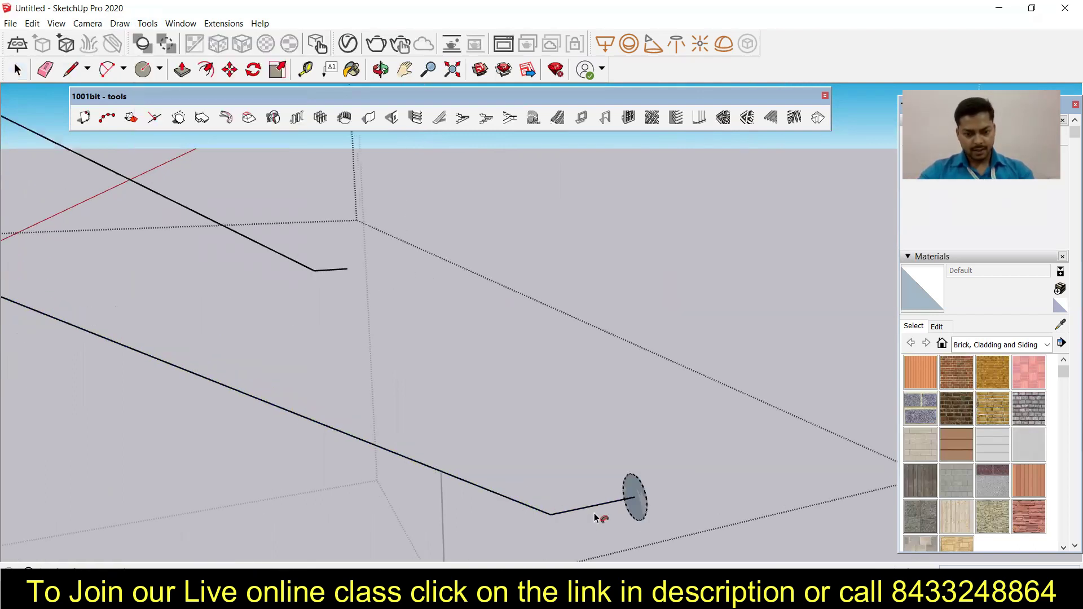
left_click(634, 508)
scroll(599, 538, "down", 5)
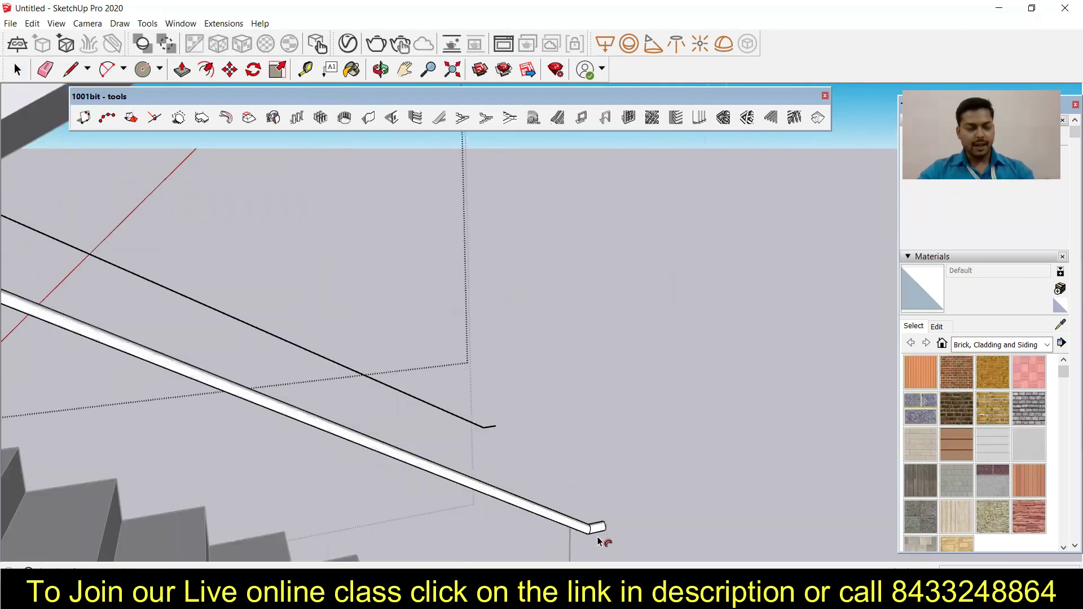
scroll(599, 539, "down", 4)
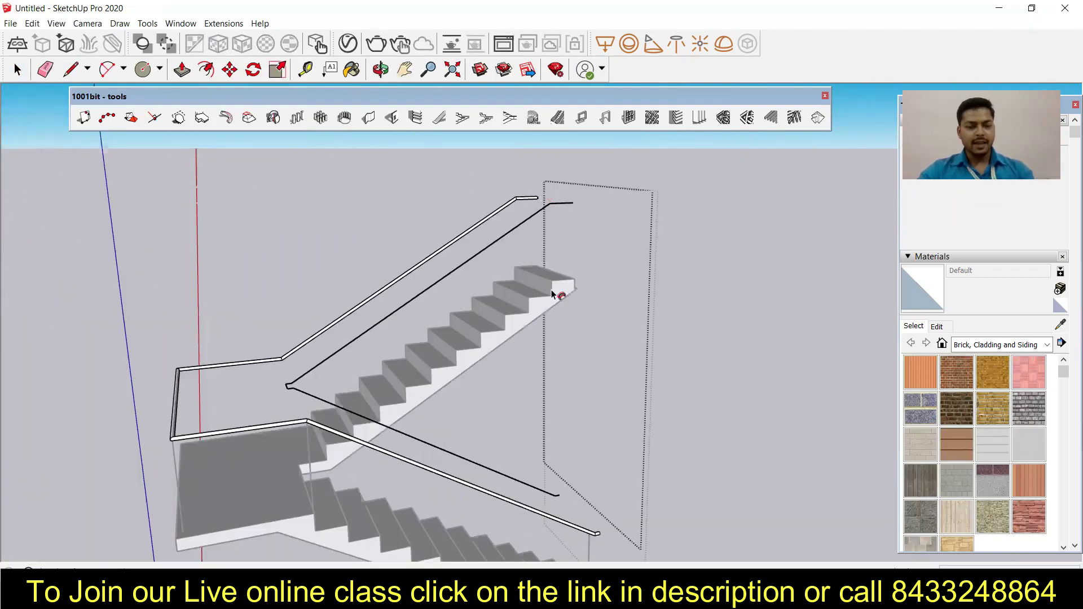
Draw a vertical circle centred on the lower end of the inner handrail path
middle_click_drag(569, 439, 162, 402)
middle_click_drag(426, 445, 380, 451)
scroll(370, 463, "up", 5)
scroll(307, 476, "down", 3)
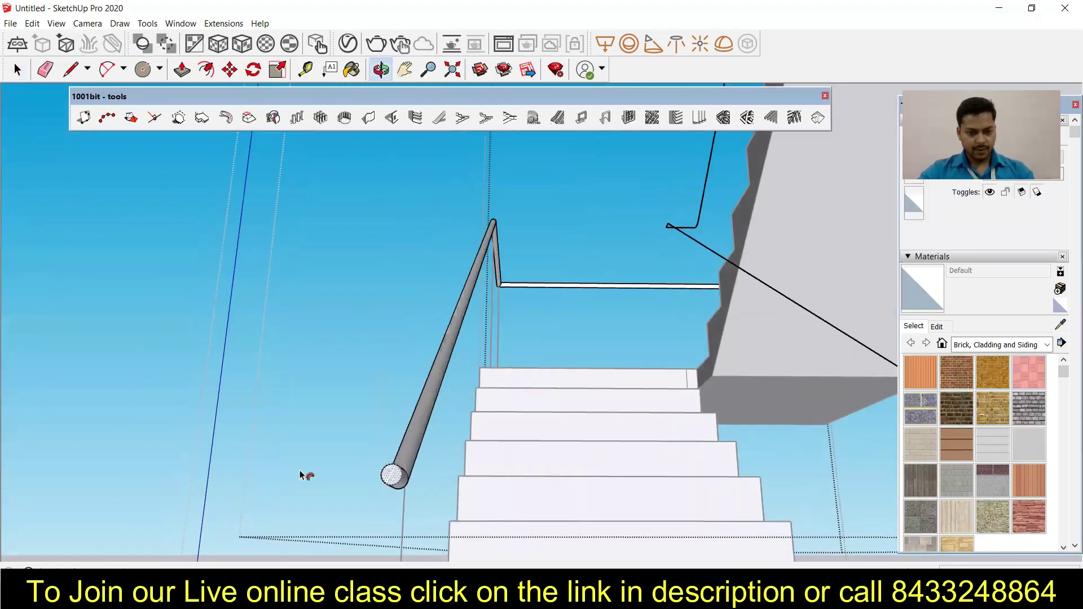
middle_click_drag(305, 474, 297, 452)
middle_click_drag(495, 505, 550, 510)
scroll(561, 465, "up", 3)
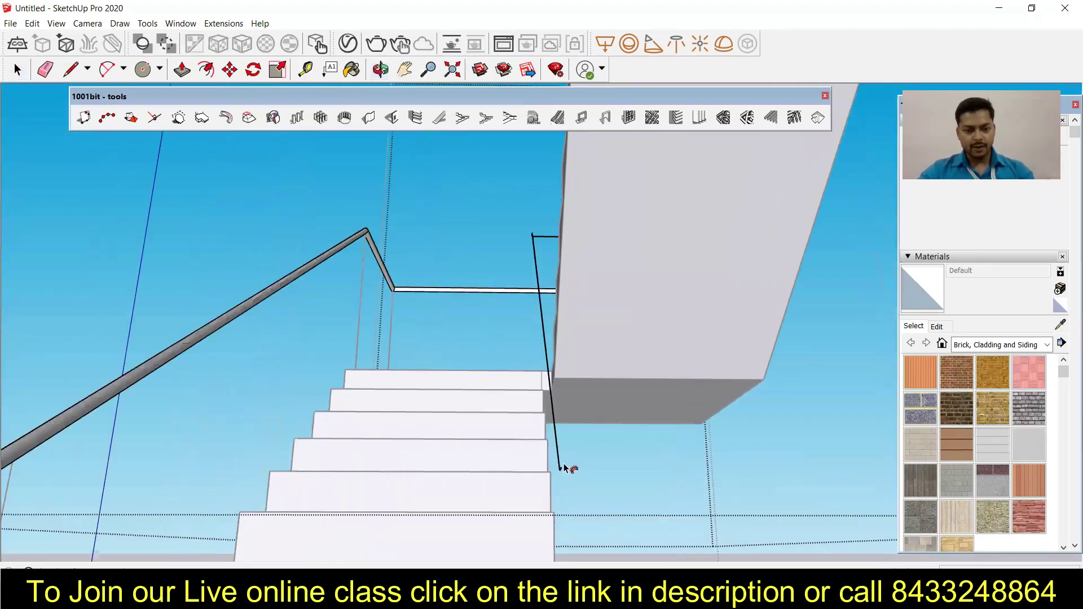
mouse_move(543, 474)
middle_mouse_down()
mouse_move(535, 492)
mouse_move(553, 486)
middle_mouse_up()
scroll(552, 486, "up", 1)
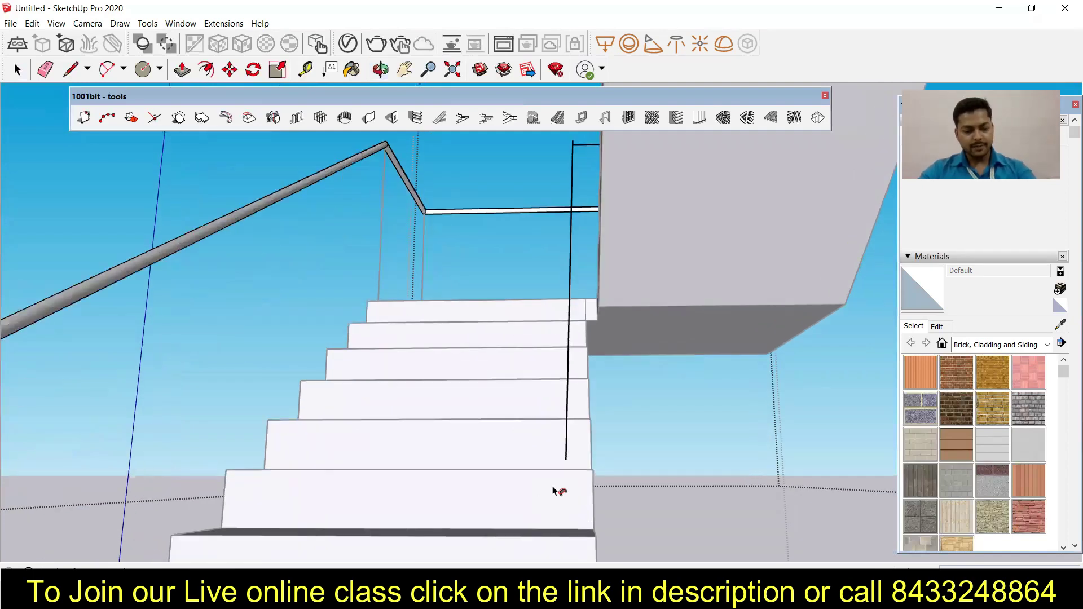
key("c")
scroll(552, 453, "up", 3)
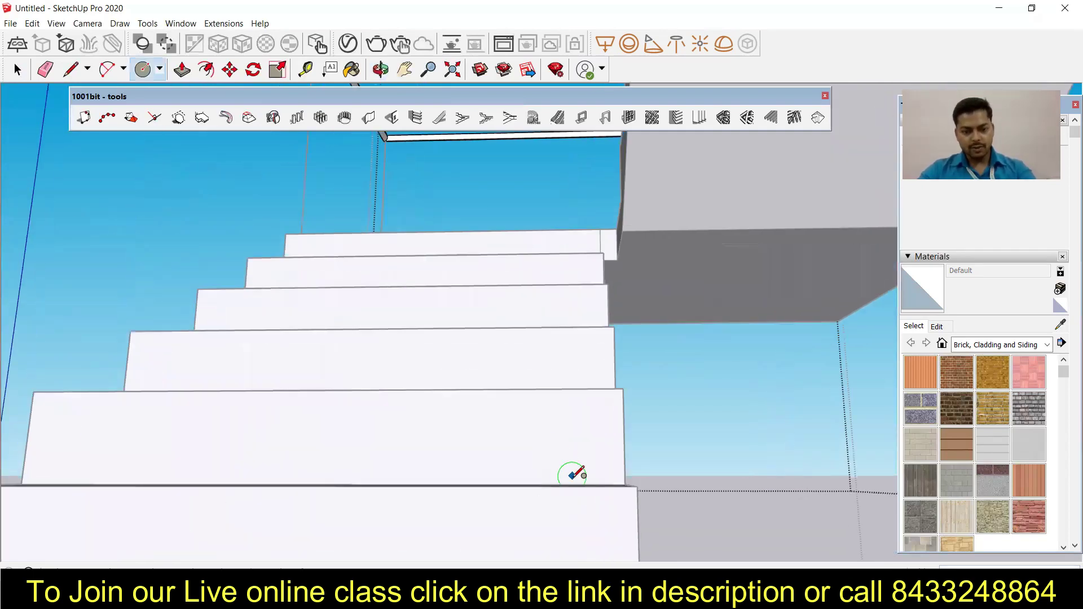
scroll(572, 474, "down", 3)
middle_click_drag(594, 509, 530, 496)
scroll(547, 480, "down", 3)
scroll(546, 479, "up", 1)
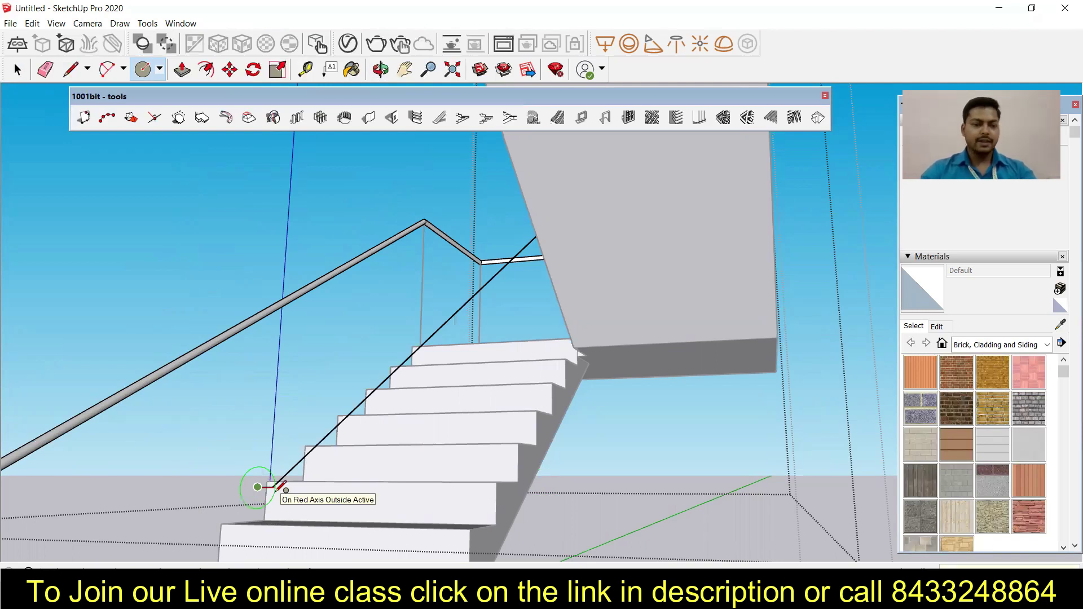
scroll(265, 468, "down", 4)
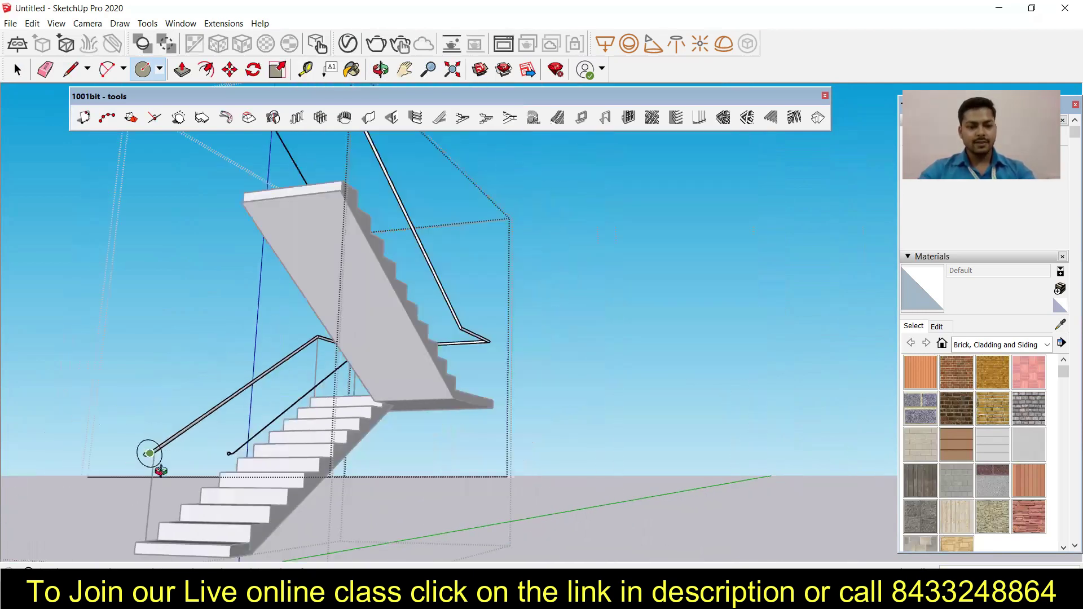
middle_click_drag(151, 450, 754, 527)
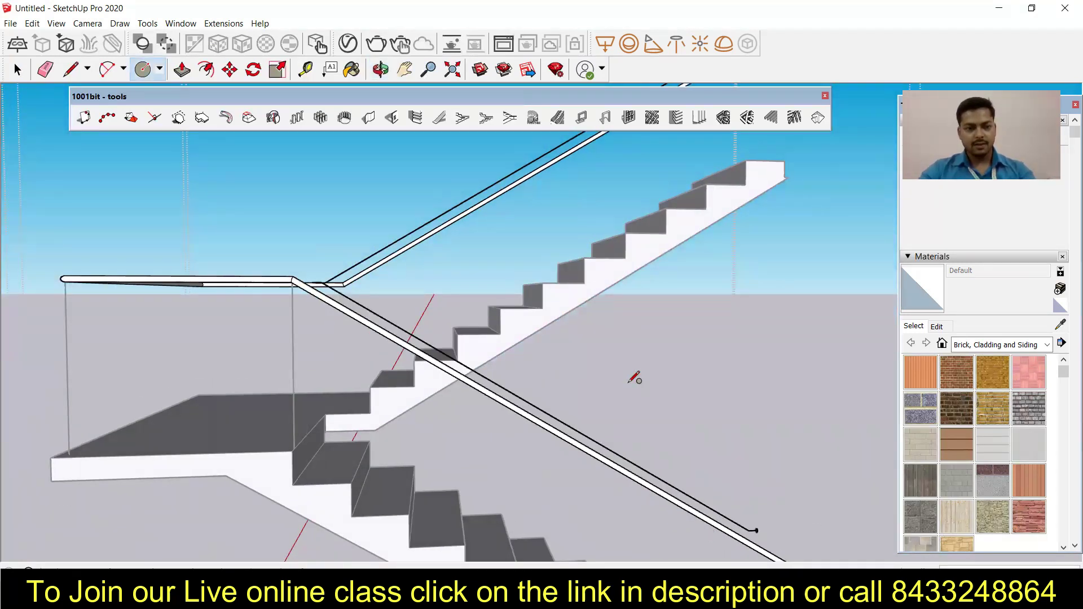
Select all edges of the inner handrail path, from the upper flight's end around the landing turn to the circle
middle_click_drag(633, 378, 604, 476)
scroll(536, 205, "down", 5)
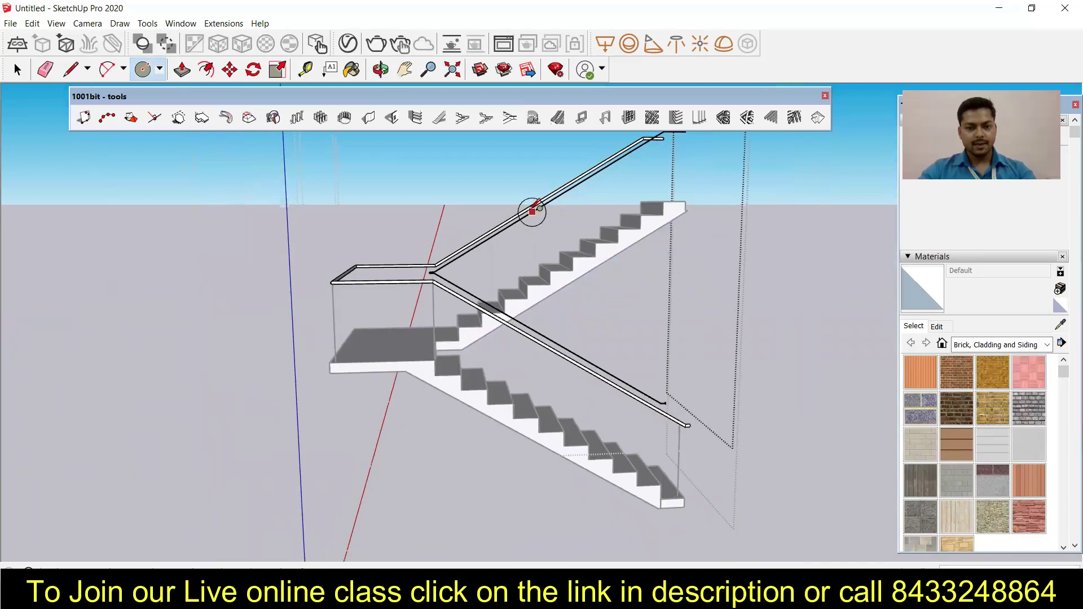
middle_click_drag(532, 235, 495, 359)
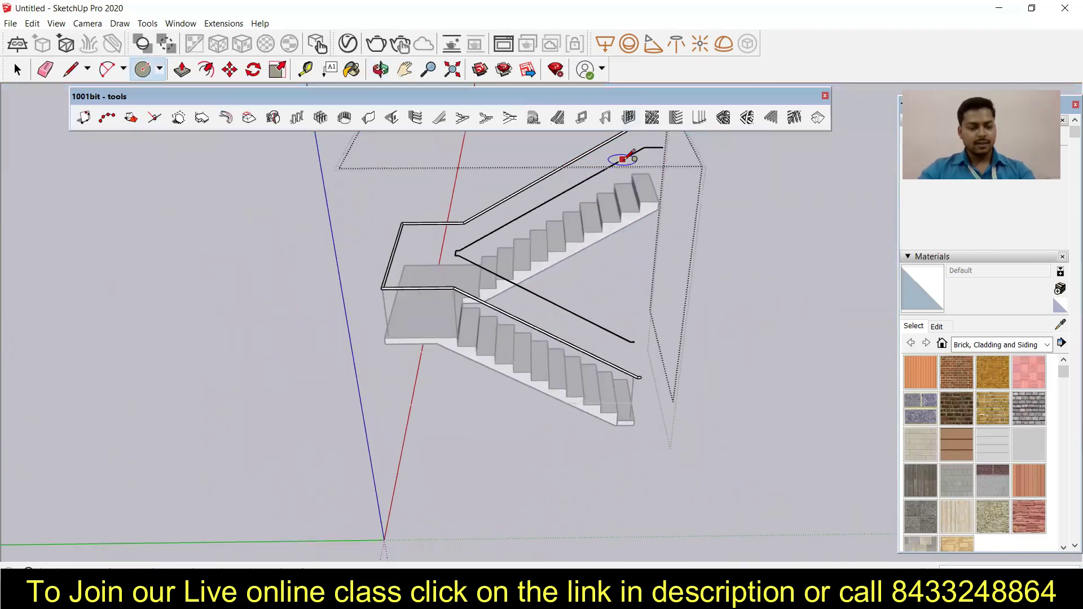
middle_click_drag(624, 159, 581, 225, "shift")
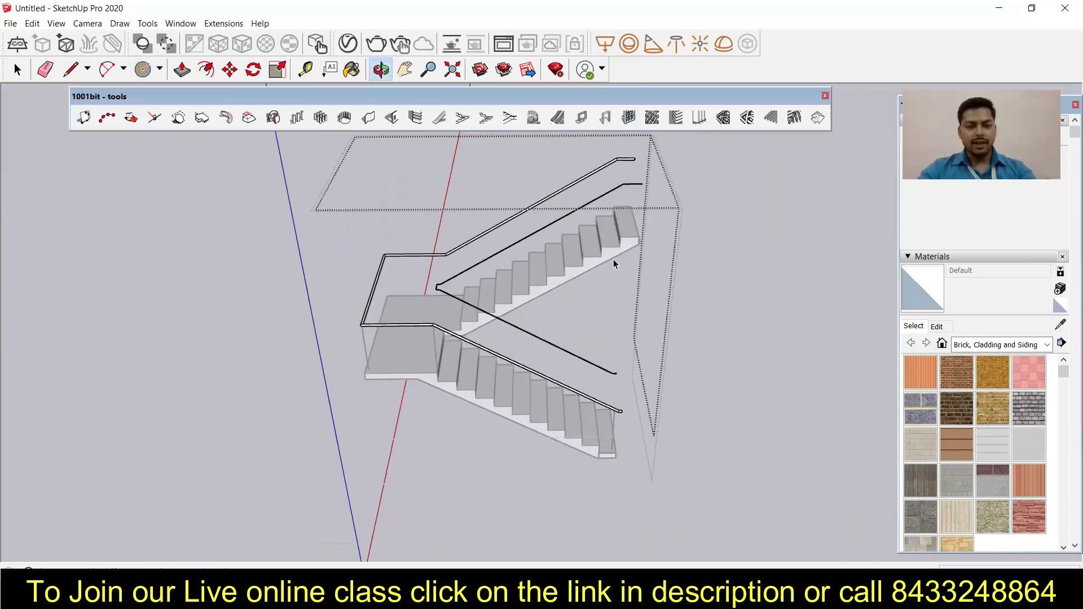
left_click(566, 249)
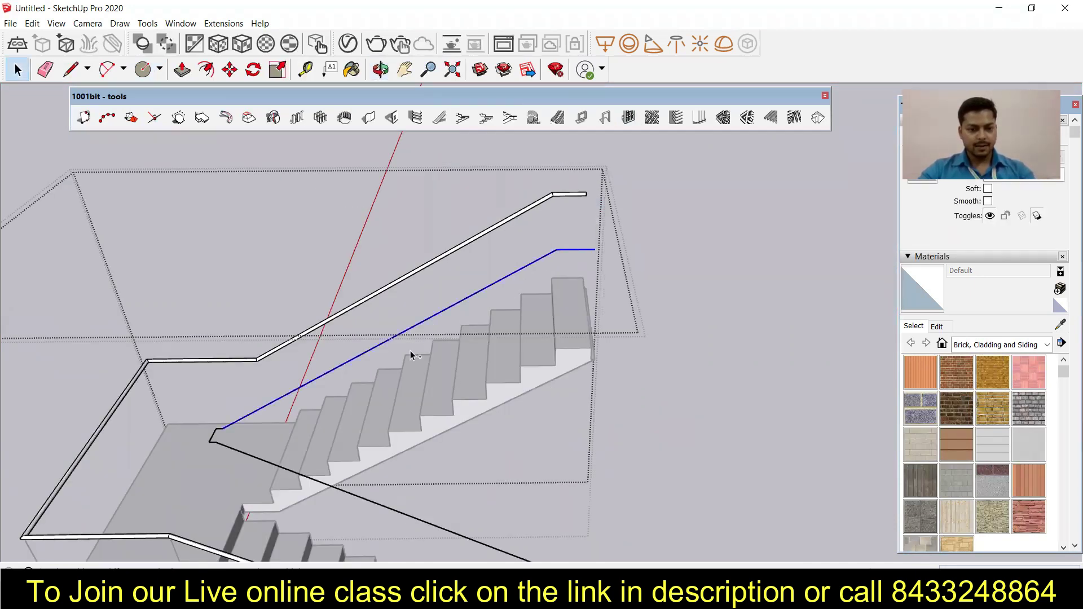
scroll(230, 432, "up", 2)
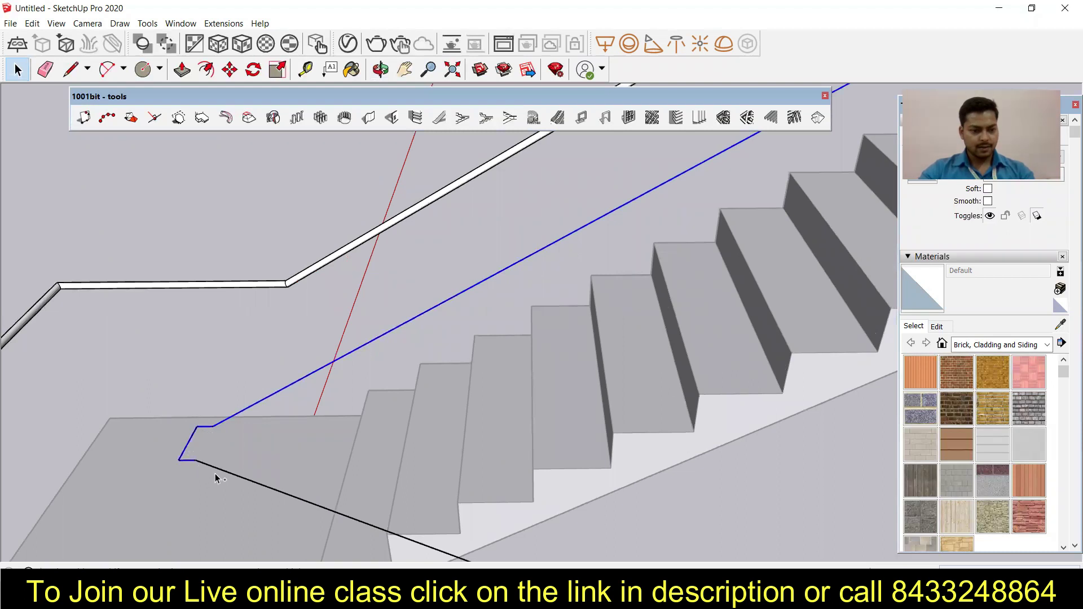
scroll(121, 303, "down", 5)
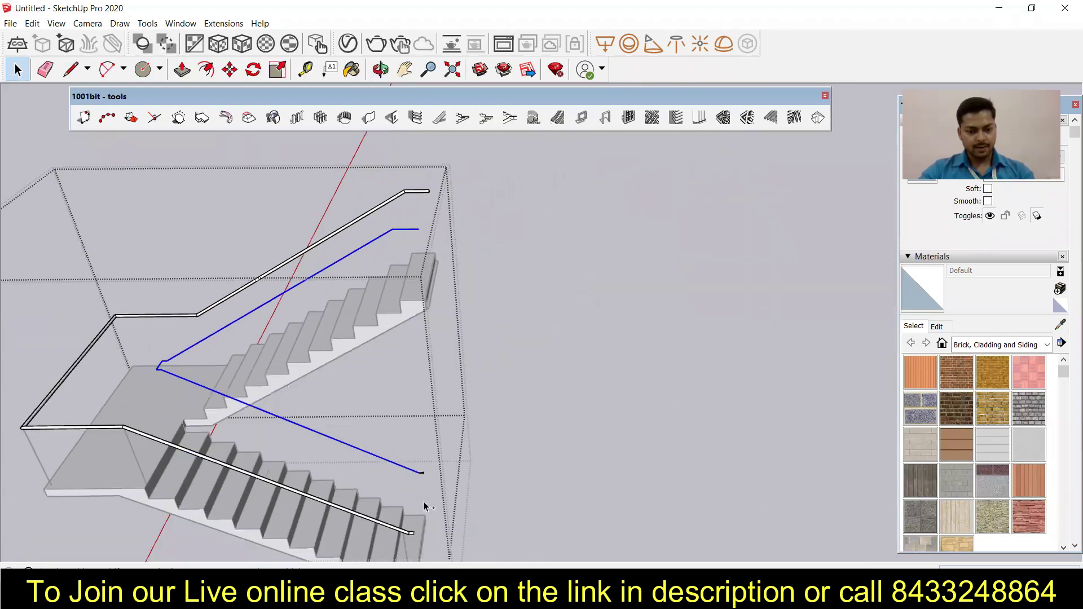
scroll(424, 506, "up", 4)
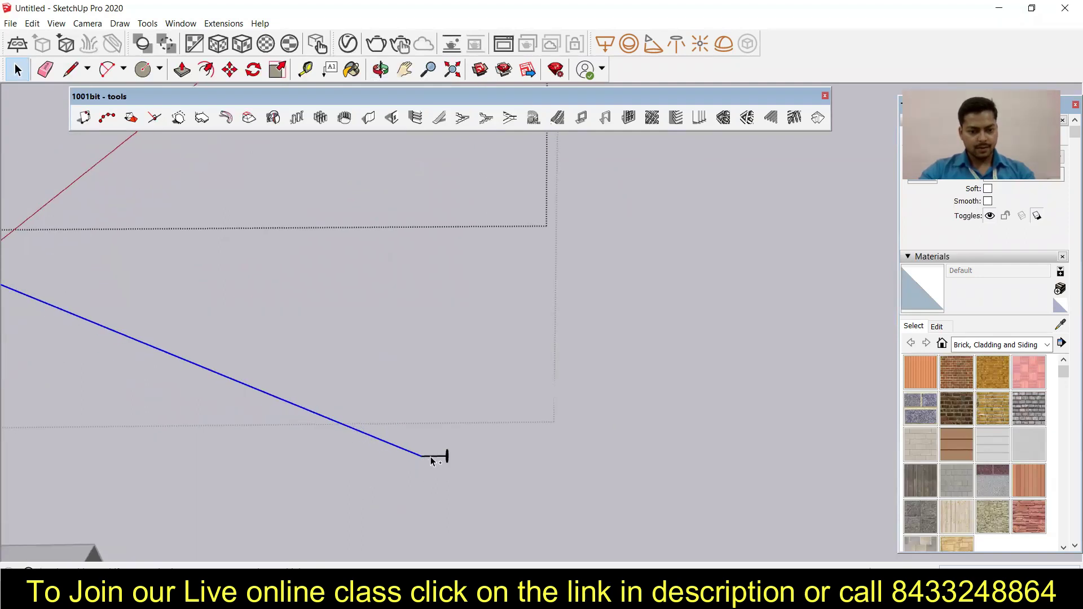
middle_click_drag(466, 505, 651, 460)
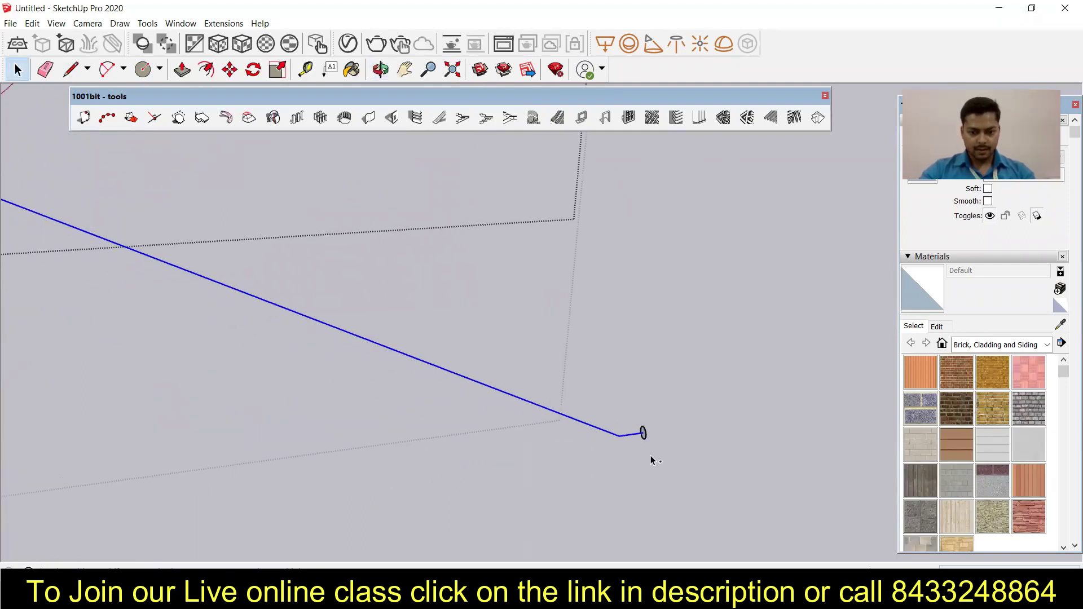
scroll(651, 460, "up", 10)
scroll(634, 433, "down", 4)
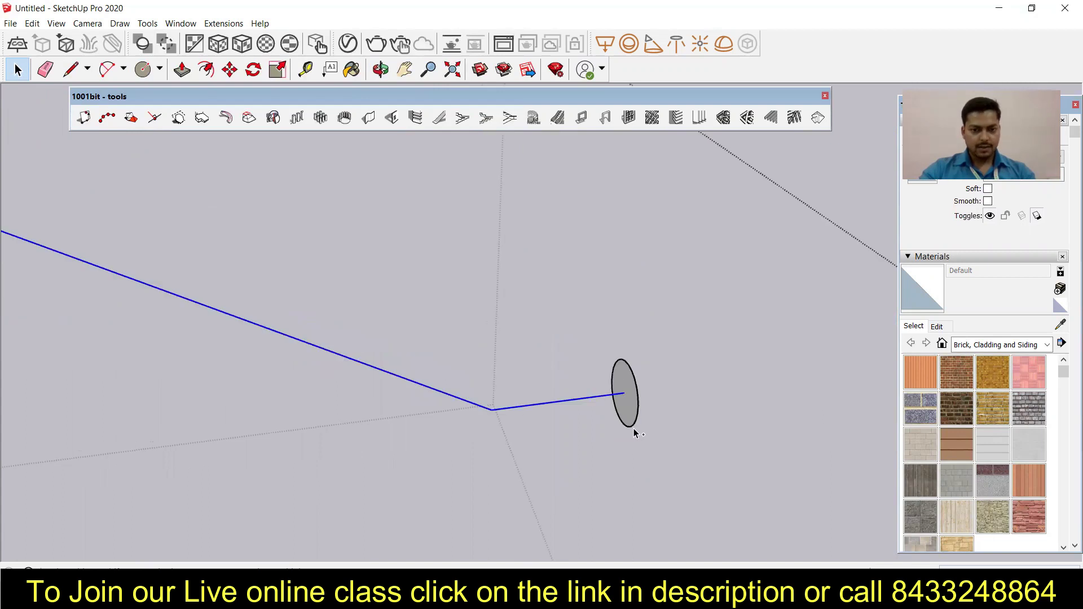
Sweep the circle along the selected inner handrail path with Follow Me to form a round rail
left_click(147, 24)
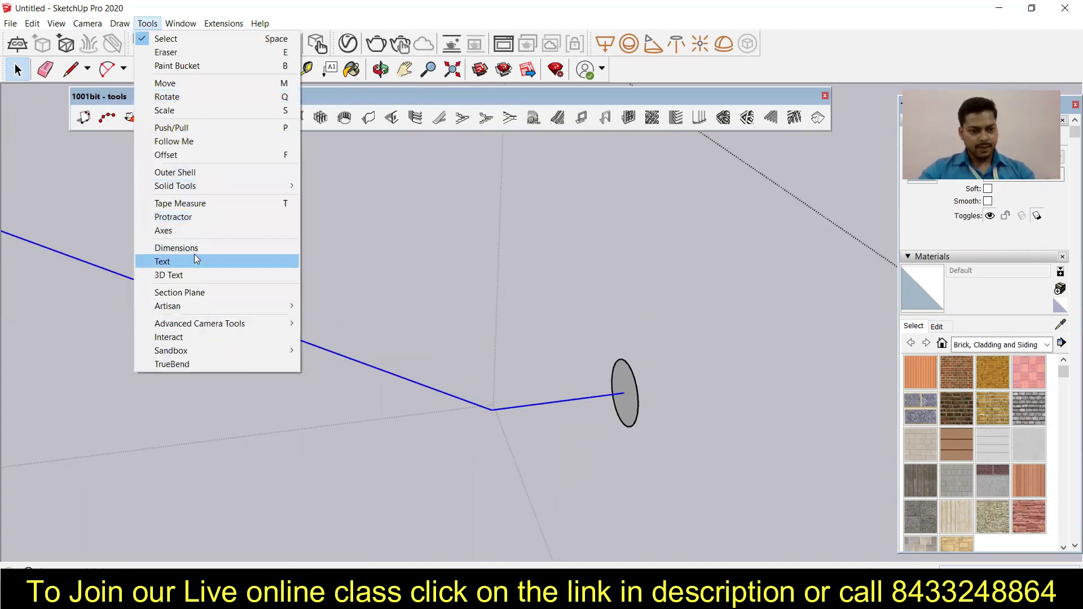
left_click(173, 141)
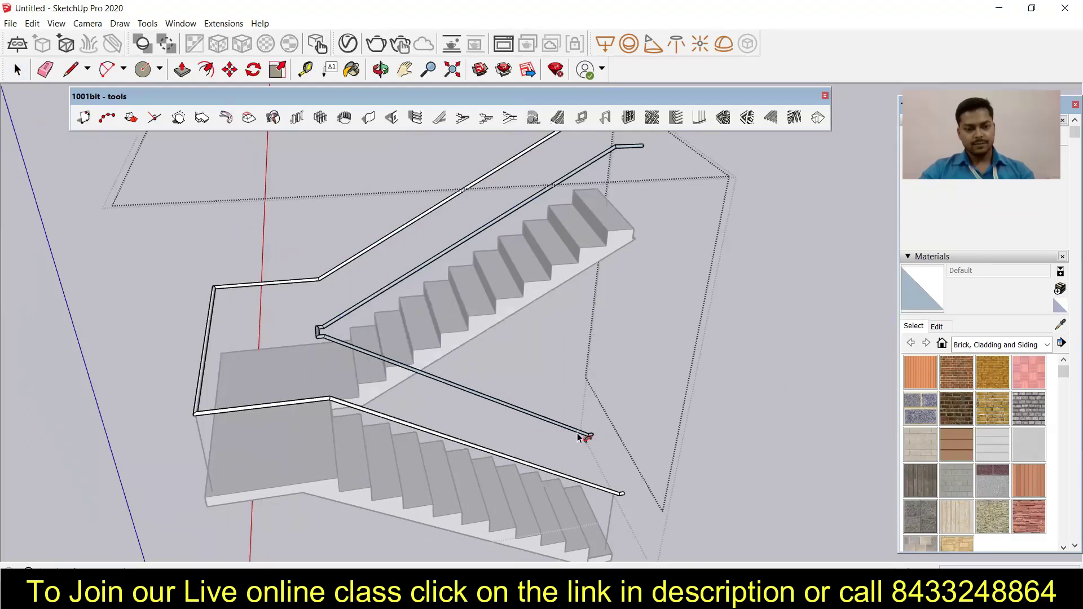
scroll(578, 438, "down", 3)
key("space")
Select the vertical line on the lower flight's bottom step and draw a circle centred on its foot
left_click(697, 435)
middle_click_drag(697, 435, 522, 361)
scroll(525, 474, "up", 5)
middle_click_drag(516, 434, 507, 530)
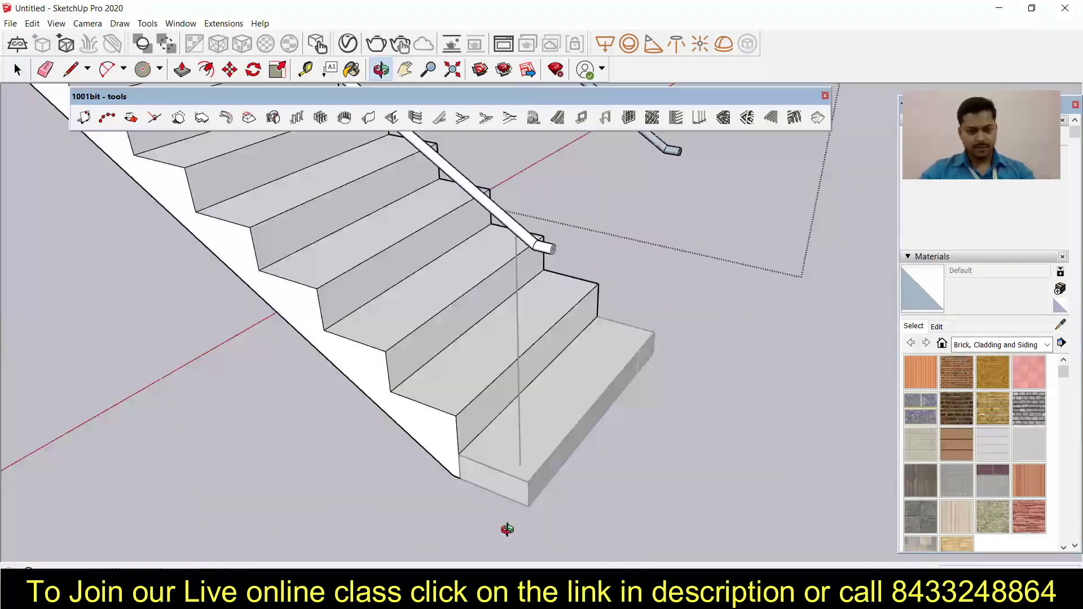
scroll(536, 502, "up", 1)
left_click(617, 425)
middle_click_drag(617, 425, 575, 451)
left_click(517, 447)
scroll(517, 447, "up", 4)
key("c")
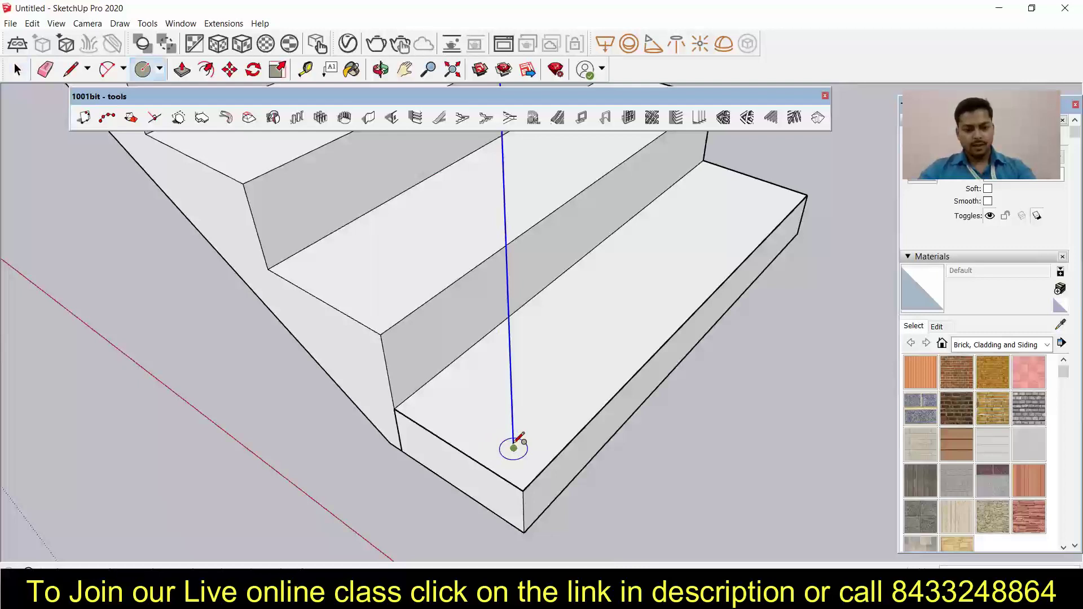
left_click(513, 447)
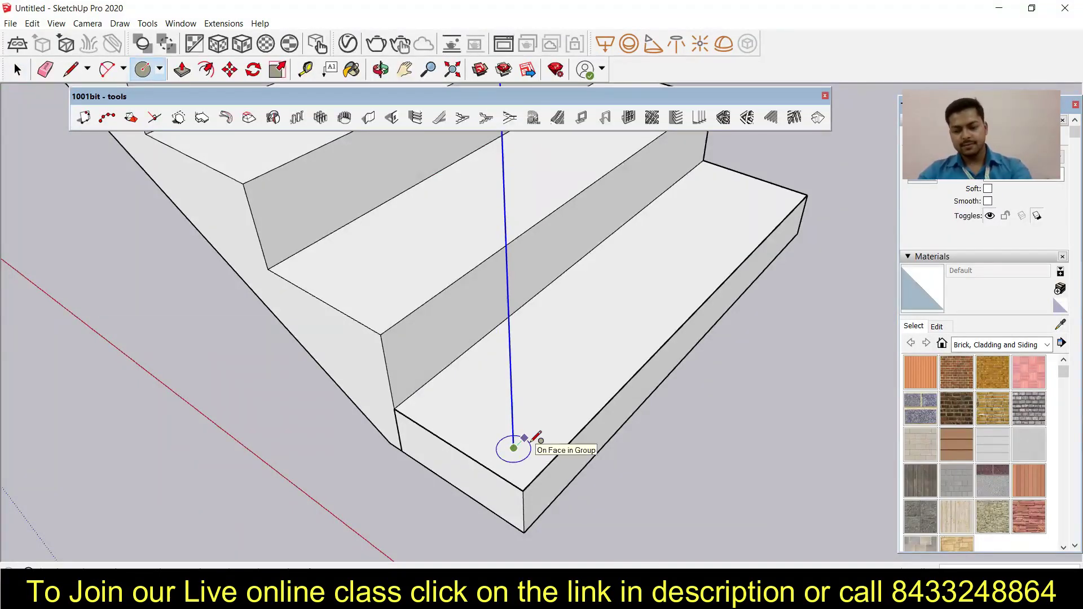
key("Return")
key("space")
Sweep the circle up the vertical line with Follow Me to form a round support under the outer handrail
left_click(147, 23)
left_click(163, 132)
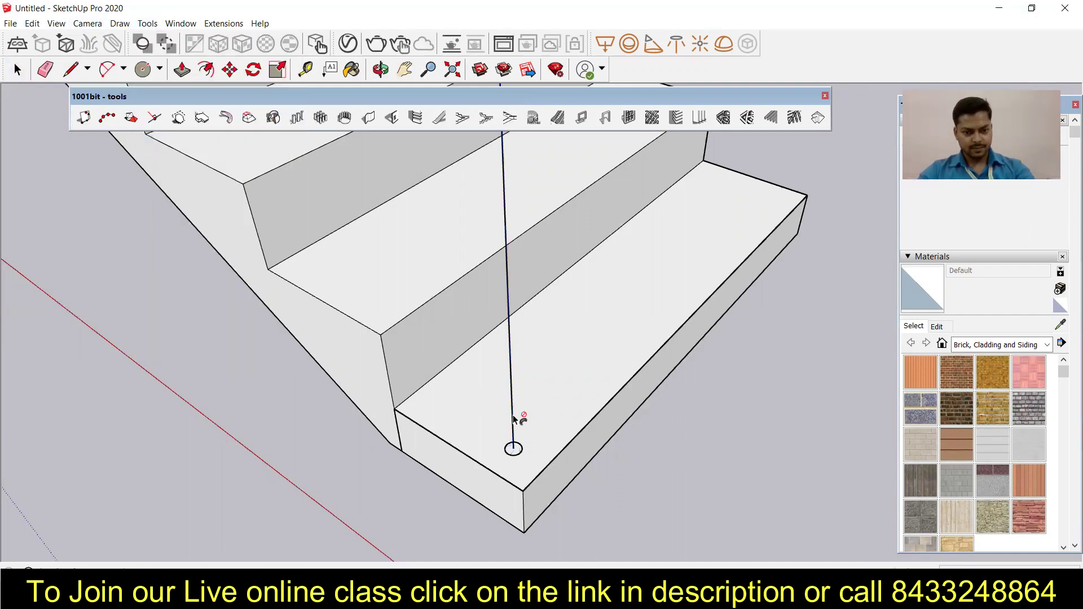
left_click(512, 449)
middle_click_drag(512, 445, 506, 532)
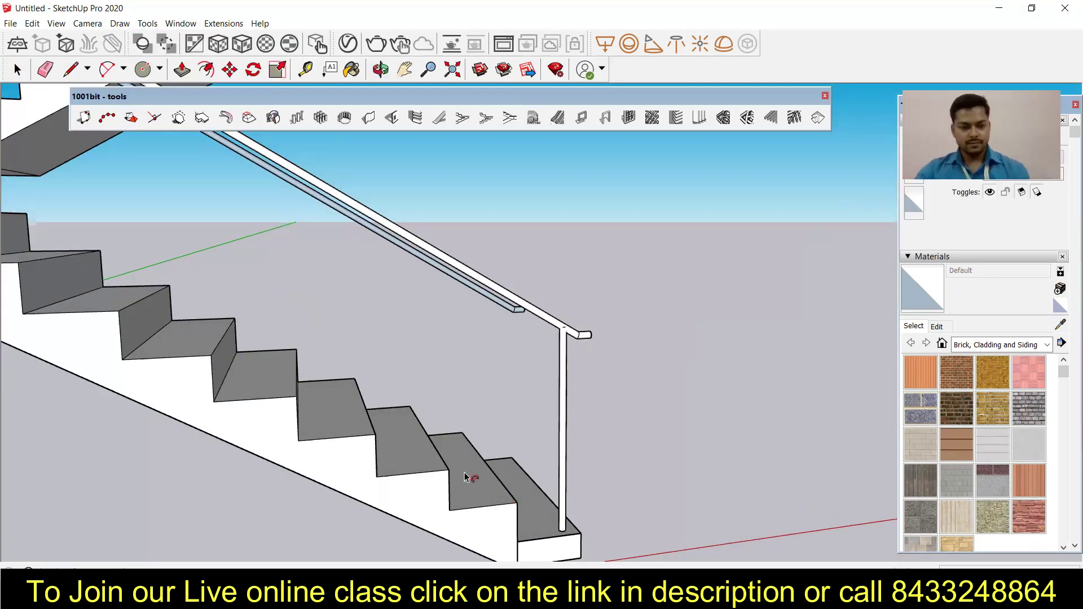
scroll(471, 459, "down", 3)
middle_click_drag(471, 459, 512, 425)
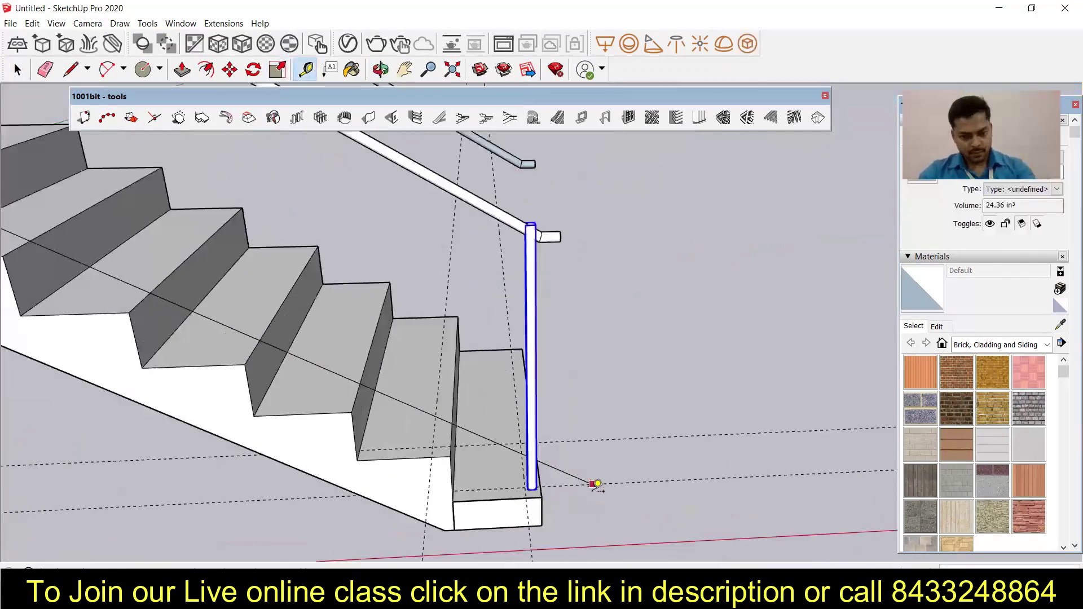
Copy the round support up the lower flight under the outer handrail, placing one on each step
scroll(597, 484, "up", 8)
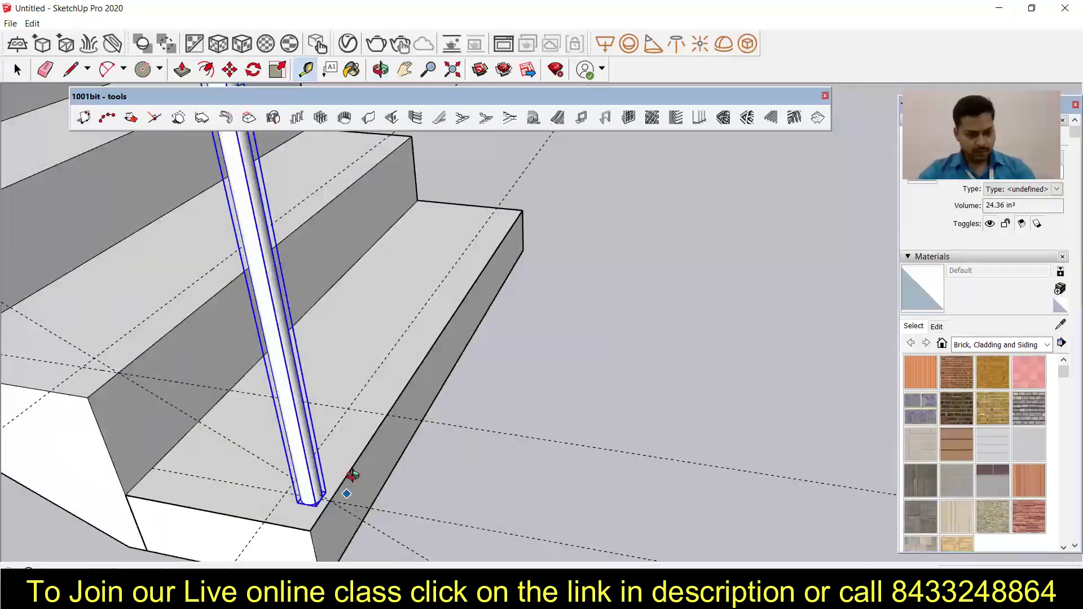
key("m")
left_click(603, 426)
key("ctrl")
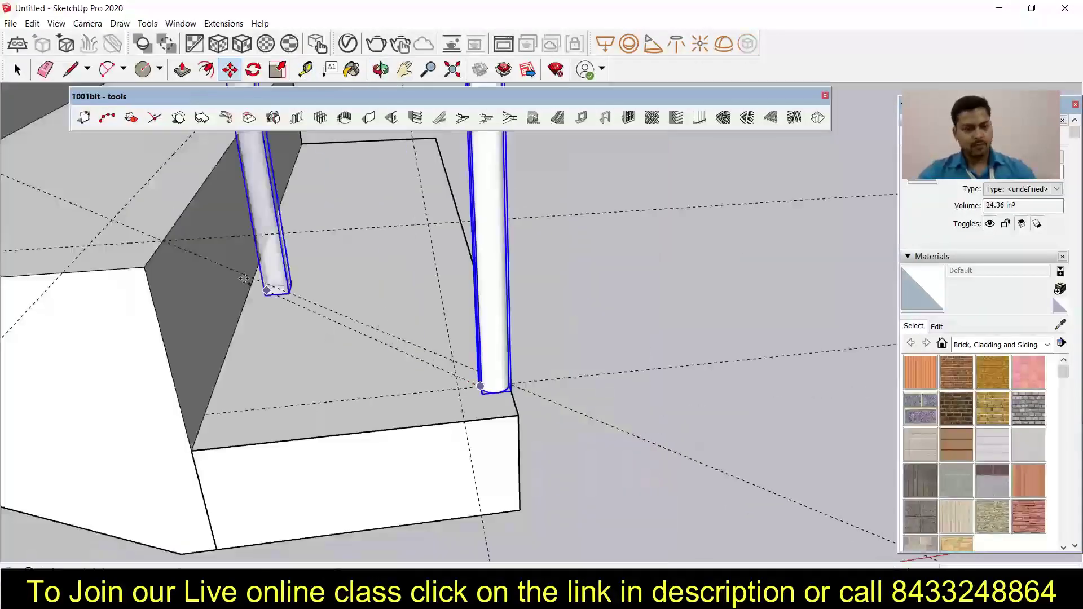
scroll(254, 282, "up", 3)
middle_click_drag(485, 394, 150, 229)
scroll(84, 309, "down", 3)
left_click(85, 310)
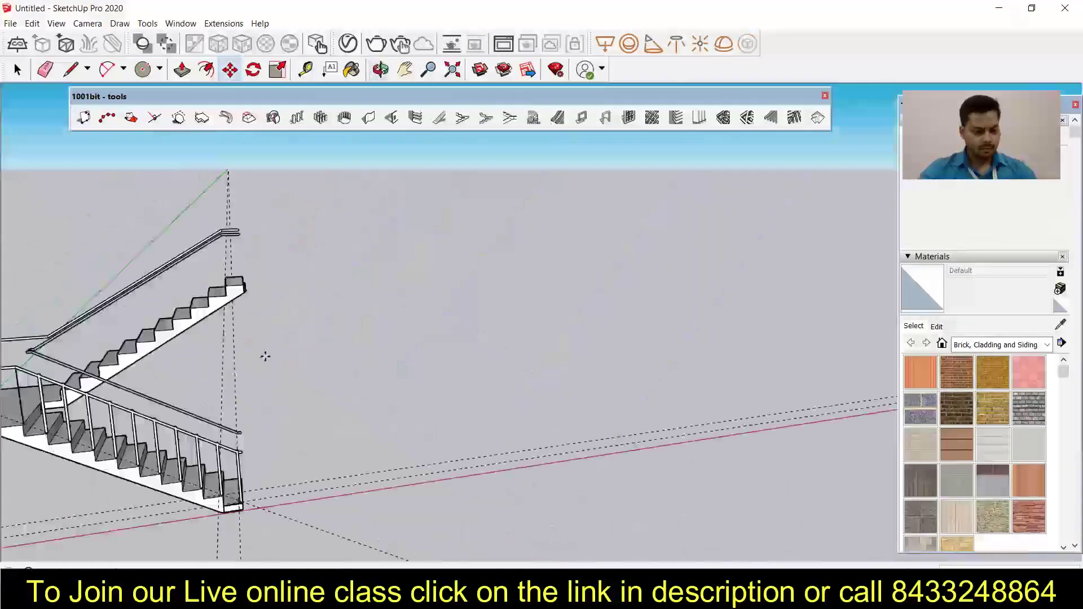
Select the vertical supports standing along the lower flight's outer handrail
middle_click_drag(265, 358, 463, 418)
scroll(465, 448, "up", 9)
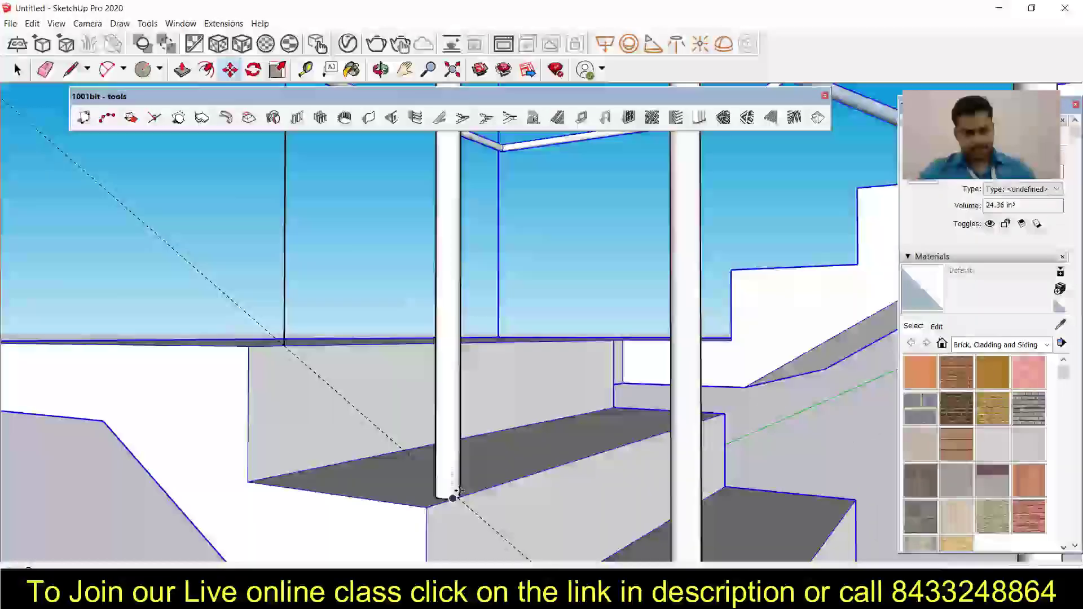
scroll(464, 504, "down", 8)
middle_click_drag(464, 503, 315, 451)
key("space")
left_click(296, 367)
left_click(365, 353, "ctrl")
left_click(426, 342, "ctrl")
left_click(478, 335, "ctrl")
left_click(522, 316, "ctrl")
Copy the selected supports across the lower flight to stand under the inner handrail
middle_click_drag(656, 279, 398, 491)
scroll(428, 485, "up", 6)
key("m")
left_click(428, 486)
key("ctrl")
left_click(733, 490)
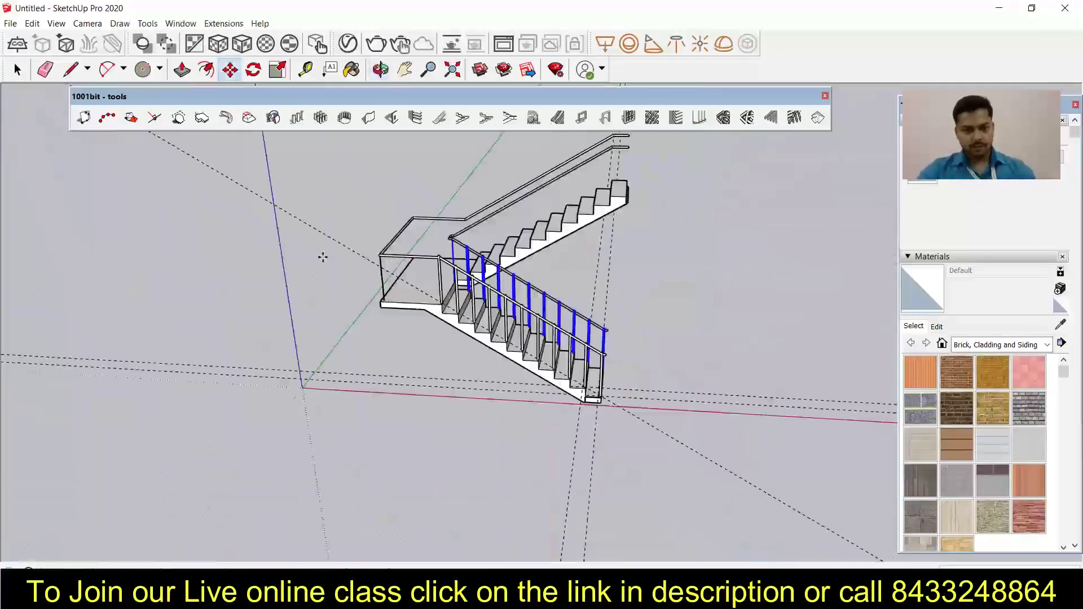
Open the support at the landing's edge and Push/Pull its bottom face to end at the landing surface
scroll(445, 254, "up", 5)
middle_click_drag(445, 411, 350, 271)
key("space")
left_click(420, 451)
scroll(421, 454, "up", 5)
key("m")
scroll(423, 452, "down", 10)
scroll(344, 398, "up", 3)
key("space")
scroll(346, 344, "up", 5)
double_click(346, 415)
key("p")
left_click_drag(346, 415, 347, 425)
key("space")
Copy the shortened support from the top of the lower flight to the landing's nearest outer corner
scroll(407, 400, "down", 5)
left_click(481, 398)
key("m")
scroll(481, 416, "up", 3)
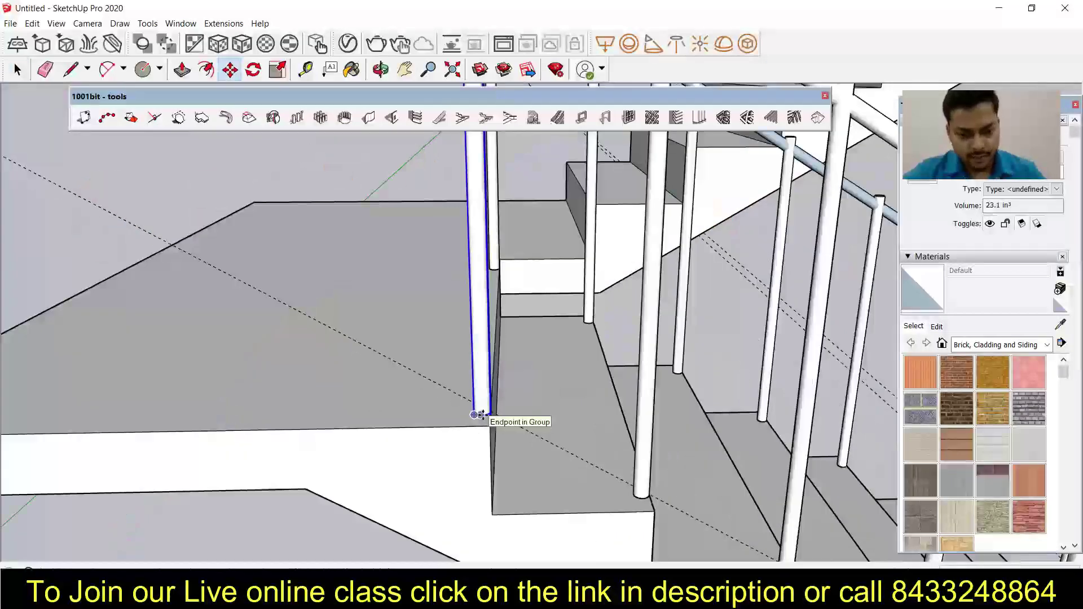
left_click(481, 416, "ctrl")
left_click(101, 415)
scroll(100, 416, "down", 5)
middle_click_drag(100, 416, 618, 381)
scroll(598, 389, "up", 5)
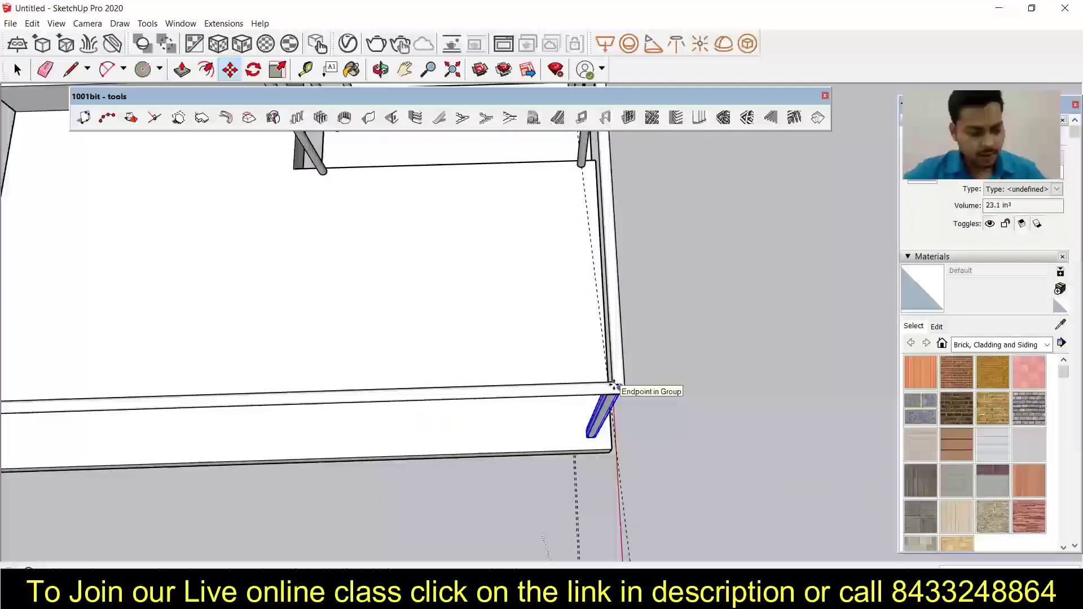
Copy the landing support to the other outer corner and to the start of the upper flight's outer handrail
left_click(614, 386, "ctrl")
scroll(462, 385, "down", 3)
left_click(258, 391)
left_click(257, 390, "ctrl")
left_click(265, 268)
left_click(265, 267, "ctrl")
left_click(384, 269)
middle_click_drag(385, 281, 570, 299)
Copy the landing support at the upper flight's start onto the first step of that flight
scroll(570, 300, "up", 4)
key("space")
left_click(588, 356)
key("m")
left_click(588, 377, "ctrl")
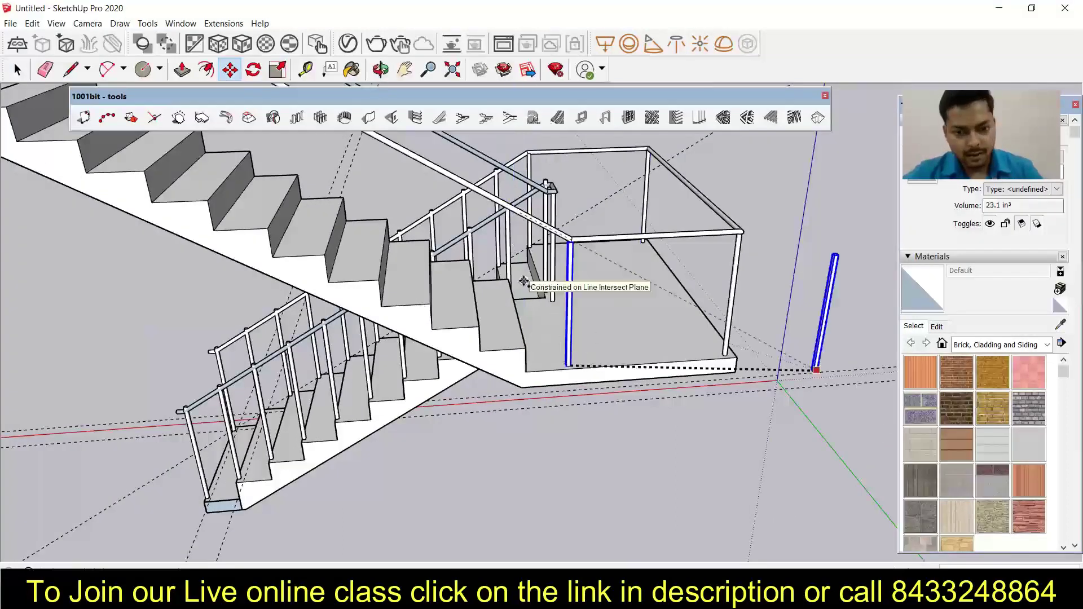
left_click(526, 347)
Measure along the upper flight from the foot of its first support toward the top step
middle_click_drag(526, 347, 395, 293)
scroll(524, 418, "up", 10)
scroll(395, 293, "down", 8)
key("t")
scroll(268, 170, "up", 5)
scroll(332, 231, "down", 5)
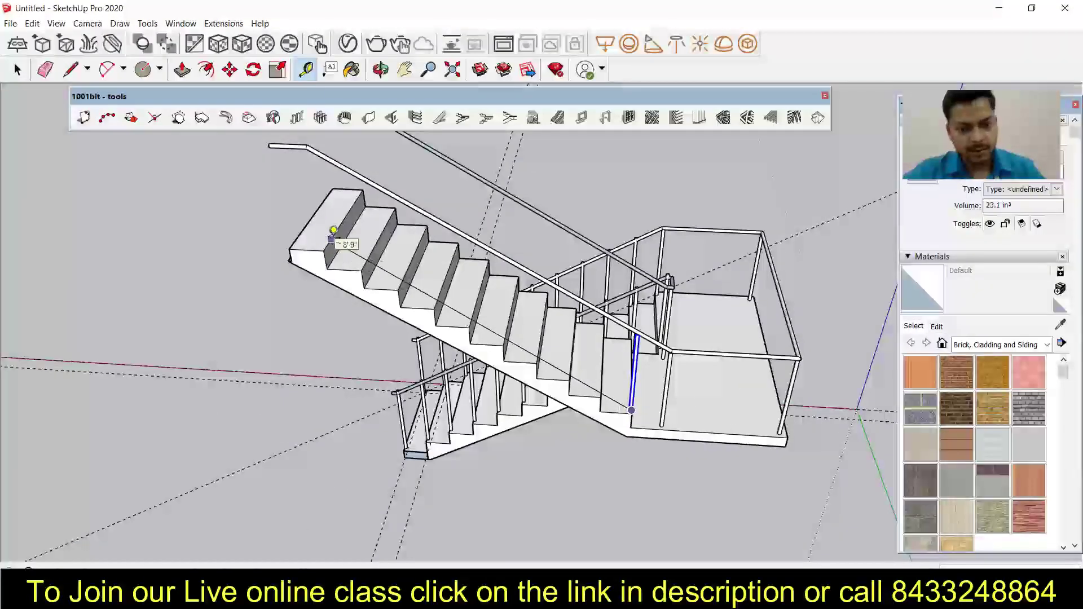
Place a sloped guide line along the upper flight's outer side, running up from the foot of the landing support
scroll(333, 231, "down", 2)
scroll(264, 177, "up", 4)
key("space")
double_click(326, 216)
left_click(326, 217)
scroll(326, 218, "down", 4)
key("l")
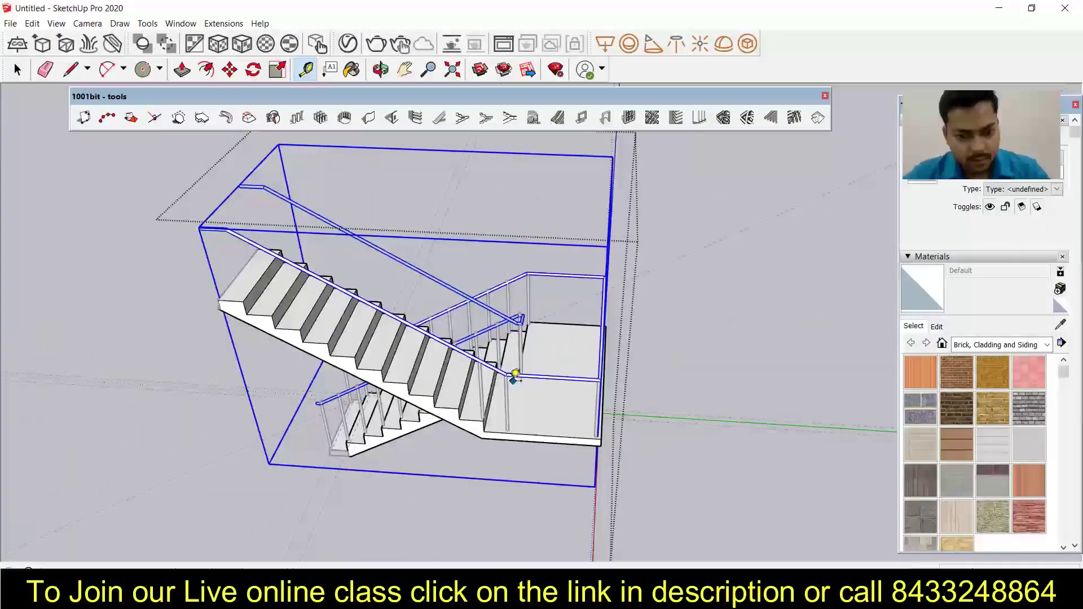
scroll(248, 226, "up", 5)
middle_click_drag(261, 226, 302, 326)
key("space")
left_click(636, 361)
key("m")
left_click(636, 361)
scroll(632, 485, "up", 7)
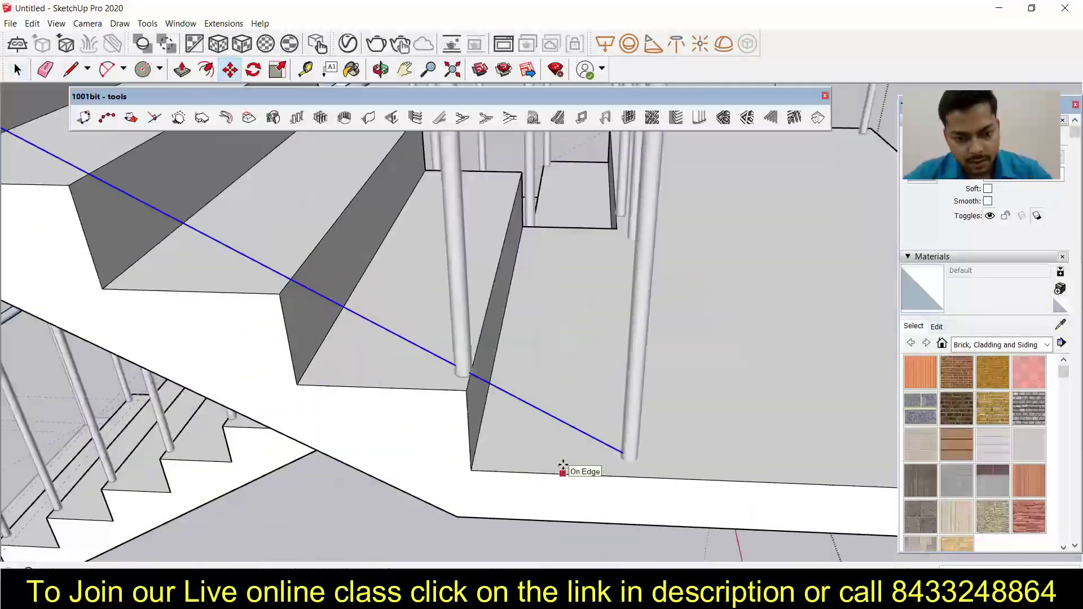
left_click(563, 471)
Copy the first support up the upper flight along the sloped line, placing one on each step
key("space")
double_click(394, 355)
key("m")
scroll(266, 275, "down", 6)
scroll(177, 188, "up", 5)
middle_click_drag(266, 275, 421, 451)
scroll(421, 452, "up", 2)
scroll(421, 451, "up", 2)
left_click(421, 451)
key("Escape")
scroll(223, 357, "down", 6)
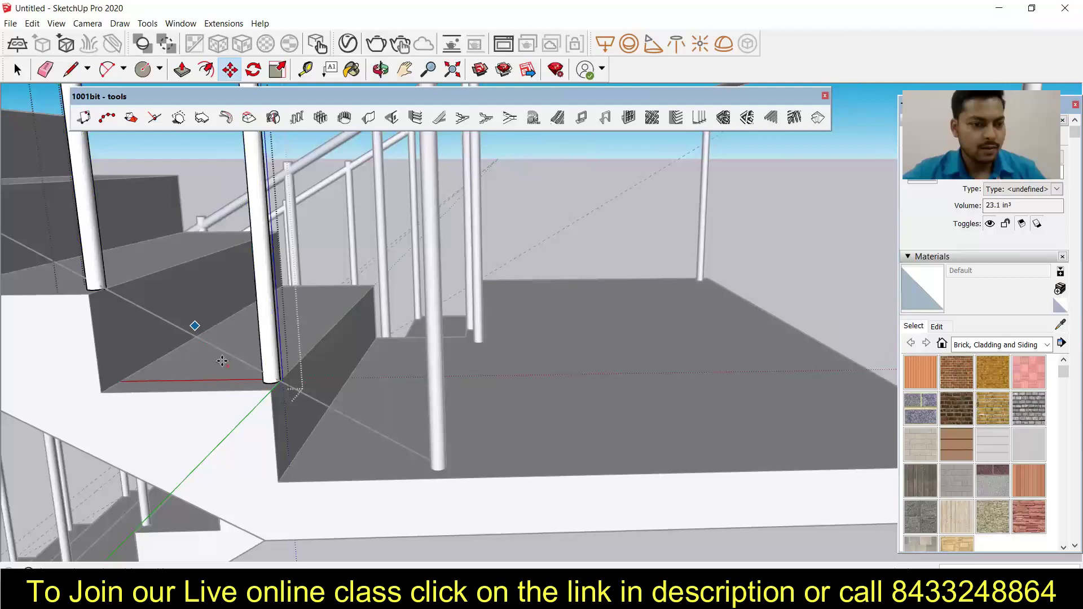
middle_click_drag(222, 358, 355, 479)
Select all vertical supports standing along the upper flight's outer handrail
key("space")
scroll(361, 451, "up", 6)
left_click(361, 378)
left_click(457, 381, "ctrl")
left_click(553, 389, "ctrl")
left_click(631, 395, "ctrl")
middle_click_drag(631, 395, 300, 387)
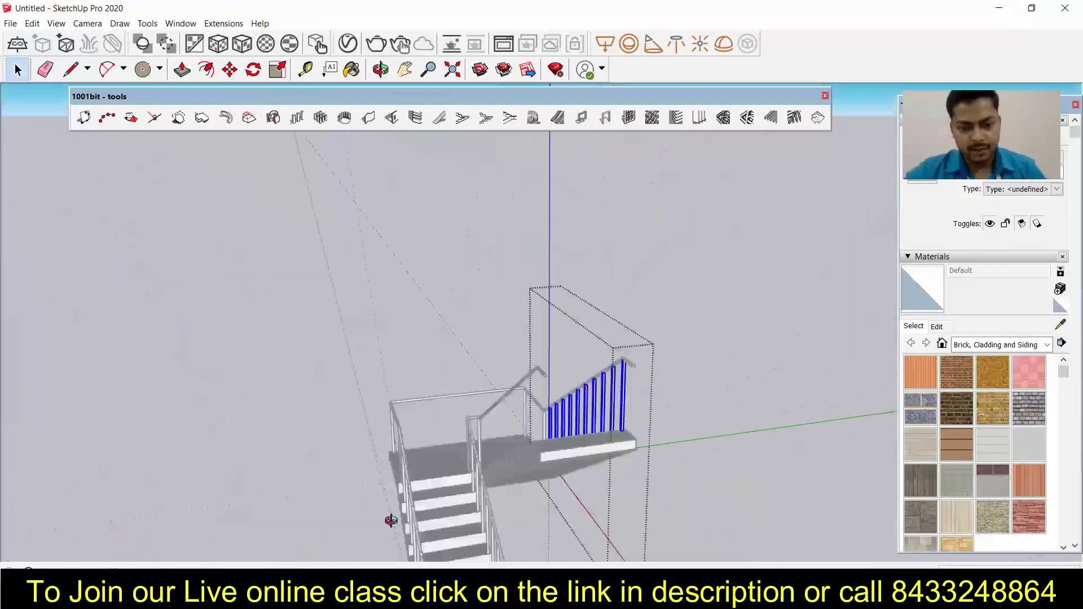
Copy the selected supports across the upper flight to stand under the inner handrail
middle_click_drag(395, 135, 564, 276)
scroll(563, 276, "down", 3)
scroll(546, 282, "up", 5)
key("m")
left_click(547, 235)
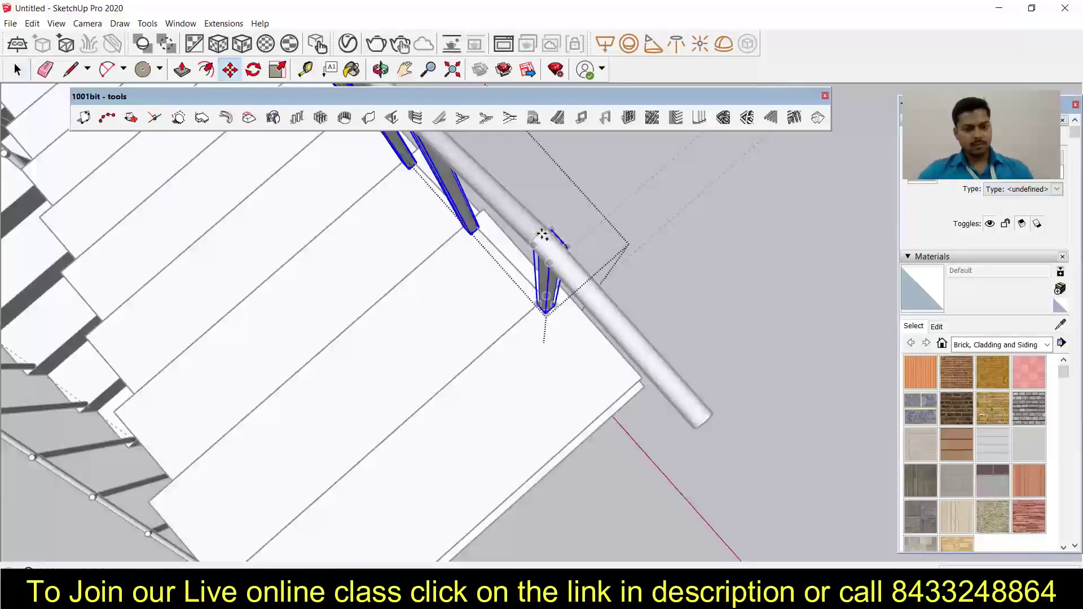
key("ctrl")
scroll(547, 234, "down", 3)
scroll(471, 366, "down", 6)
middle_click_drag(470, 366, 679, 208)
scroll(285, 382, "up", 7)
left_click(286, 382)
scroll(286, 382, "down", 8)
middle_click_drag(285, 382, 341, 350)
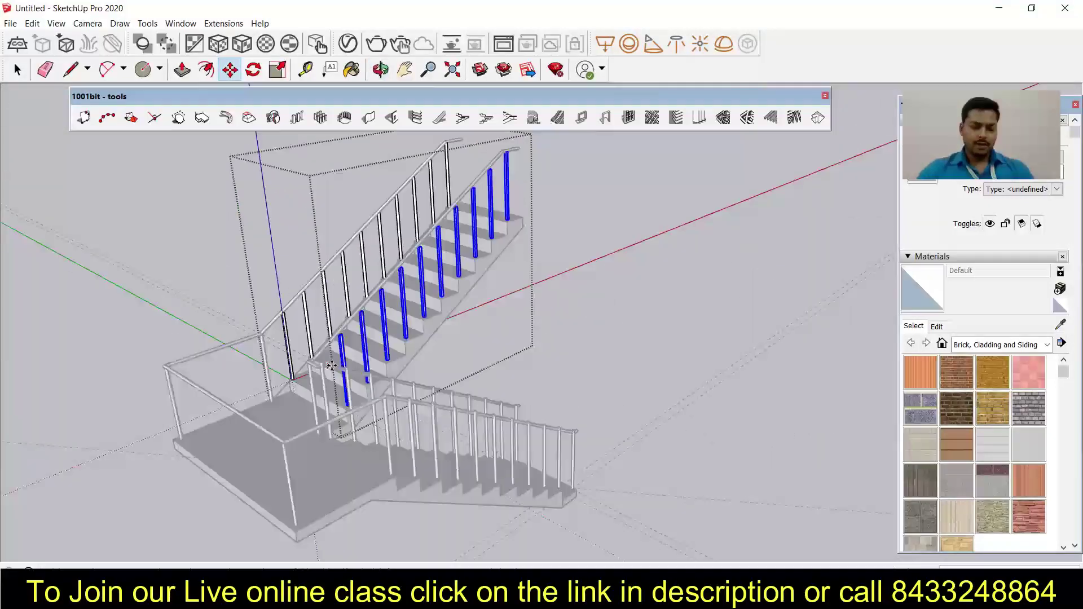
Reselect the supports along the upper flight's outer handrail and start moving them
key("space")
scroll(252, 450, "up", 5)
left_click(254, 449)
left_click(316, 401, "ctrl")
left_click(540, 233, "ctrl")
scroll(541, 232, "down", 3)
left_click(615, 183, "ctrl")
scroll(645, 276, "up", 7)
scroll(645, 276, "down", 7)
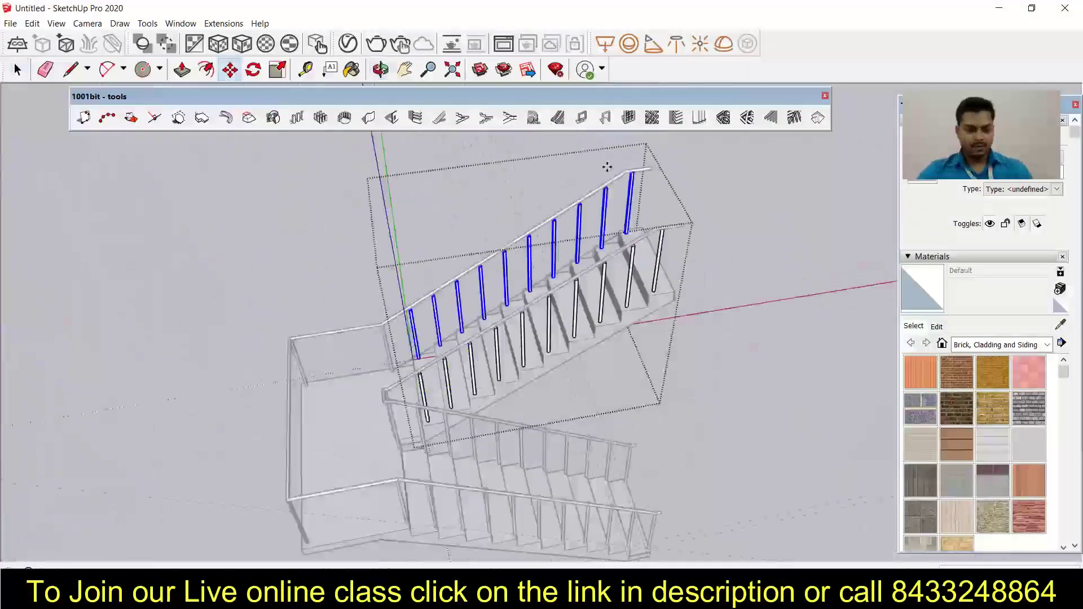
Examine the finished handrails and vertical supports along both flights and the landing from several angles
middle_click_drag(607, 167, 500, 479)
middle_click_drag(638, 508, 655, 363, "shift")
scroll(655, 363, "up", 7)
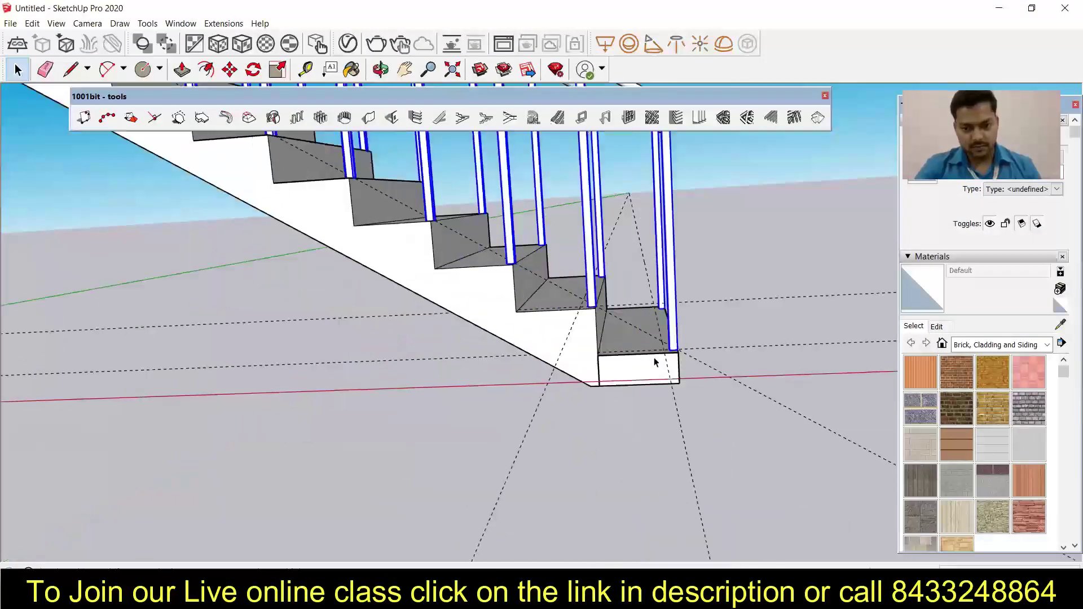
key("m")
scroll(684, 398, "down", 10)
scroll(641, 338, "up", 5)
key("space")
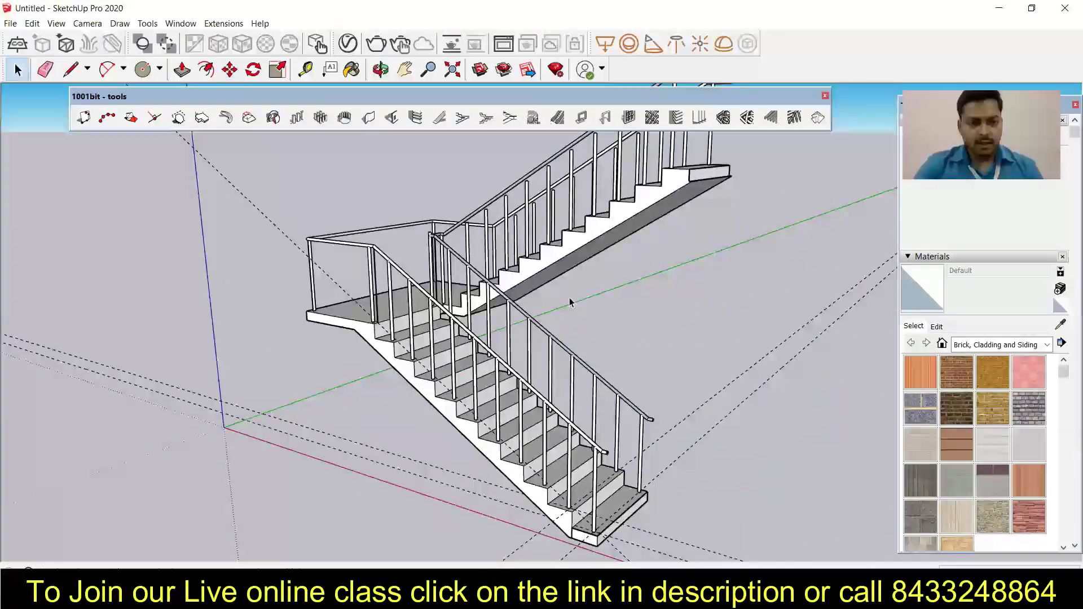
scroll(453, 308, "down", 2)
middle_click_drag(453, 308, 603, 316)
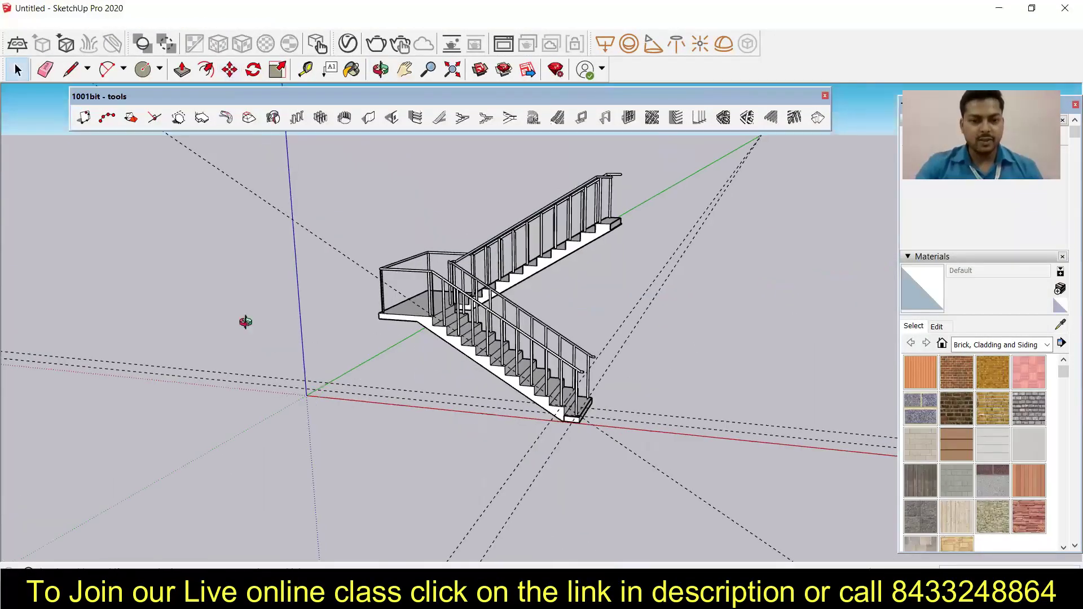
middle_click_drag(244, 321, 286, 370)
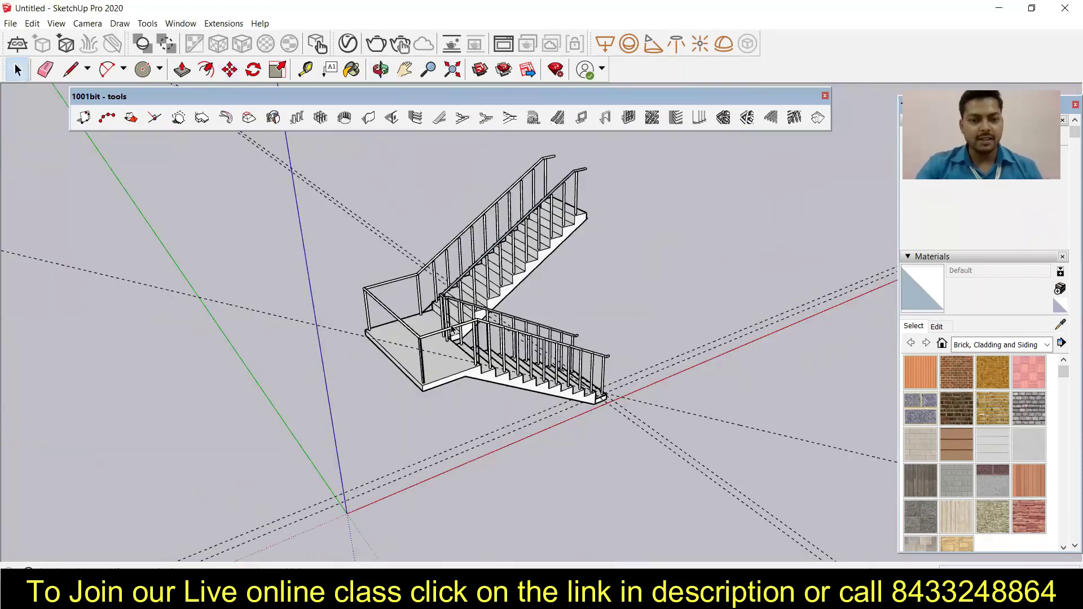
middle_click_drag(451, 329, 391, 312)
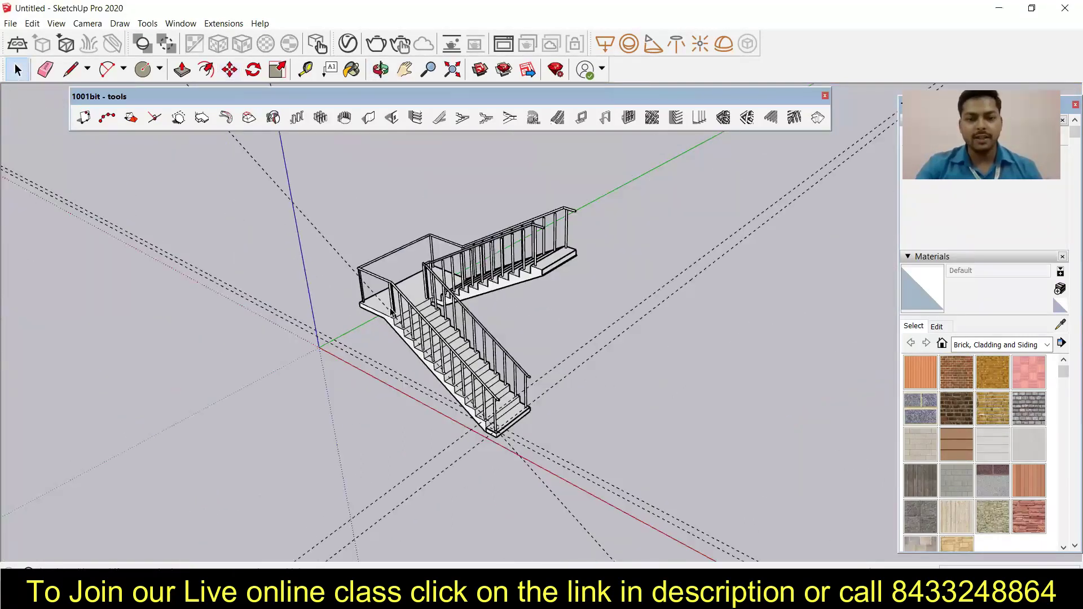
middle_click_drag(450, 372, 428, 361)
Open the handrail group for editing and paint the handrails with the Aluminum material from the Metal collection
left_click(998, 344)
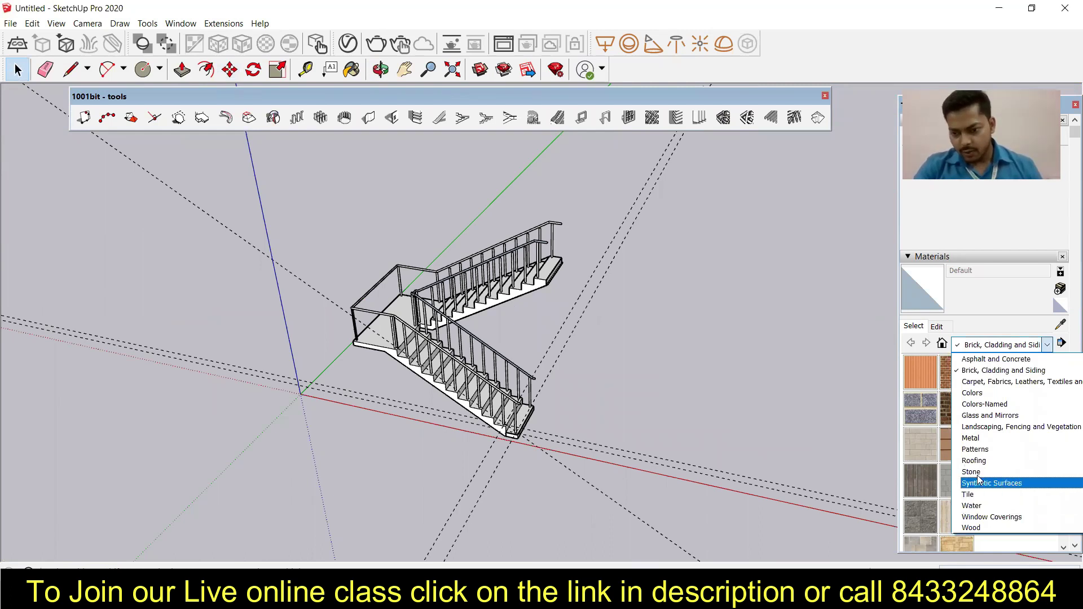
left_click(978, 439)
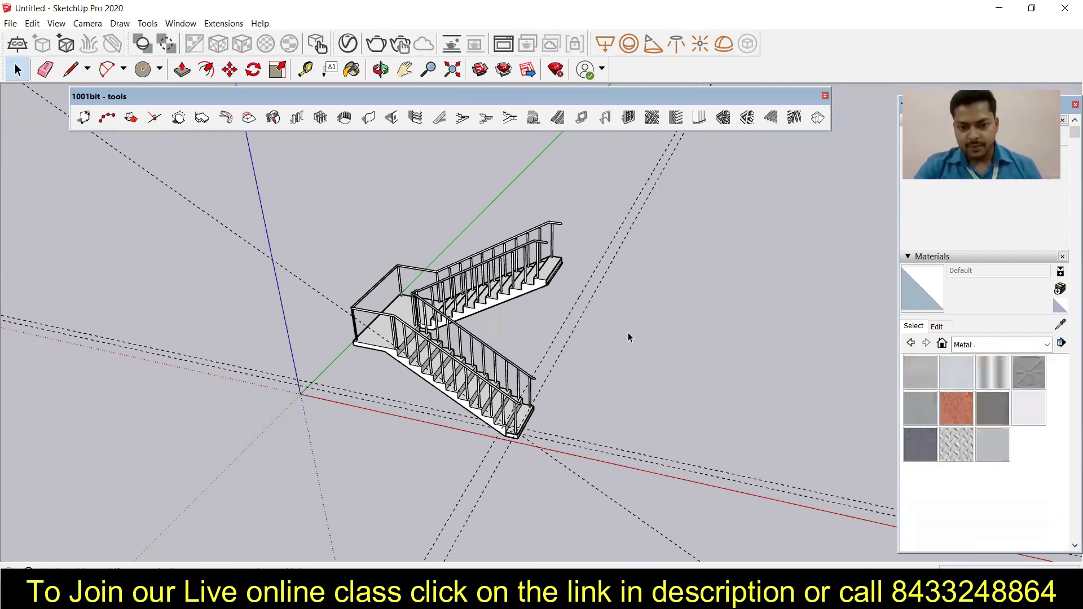
scroll(427, 262, "up", 3)
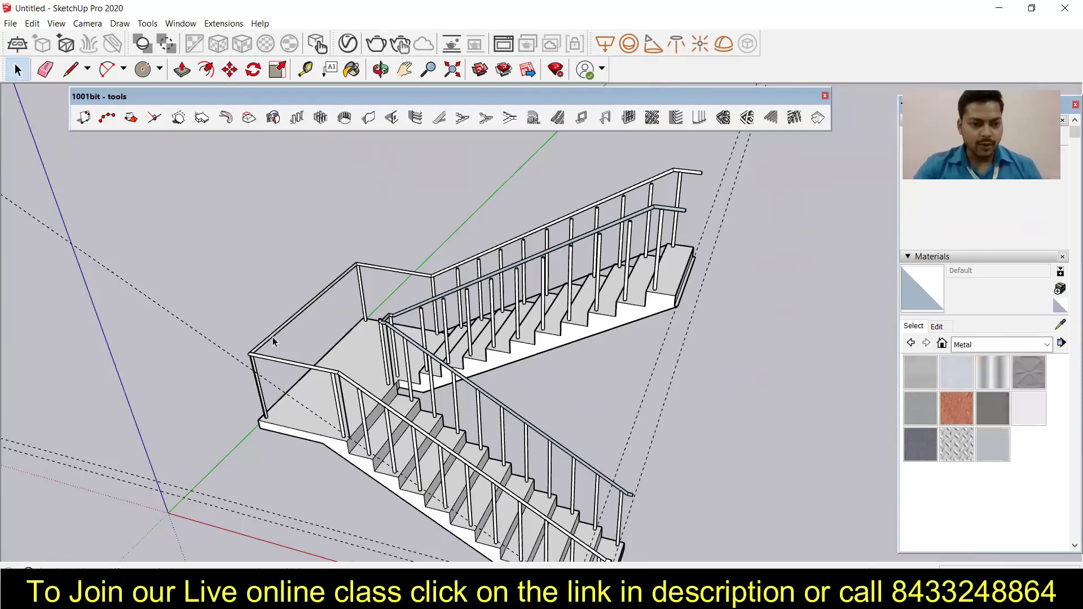
double_click(274, 335)
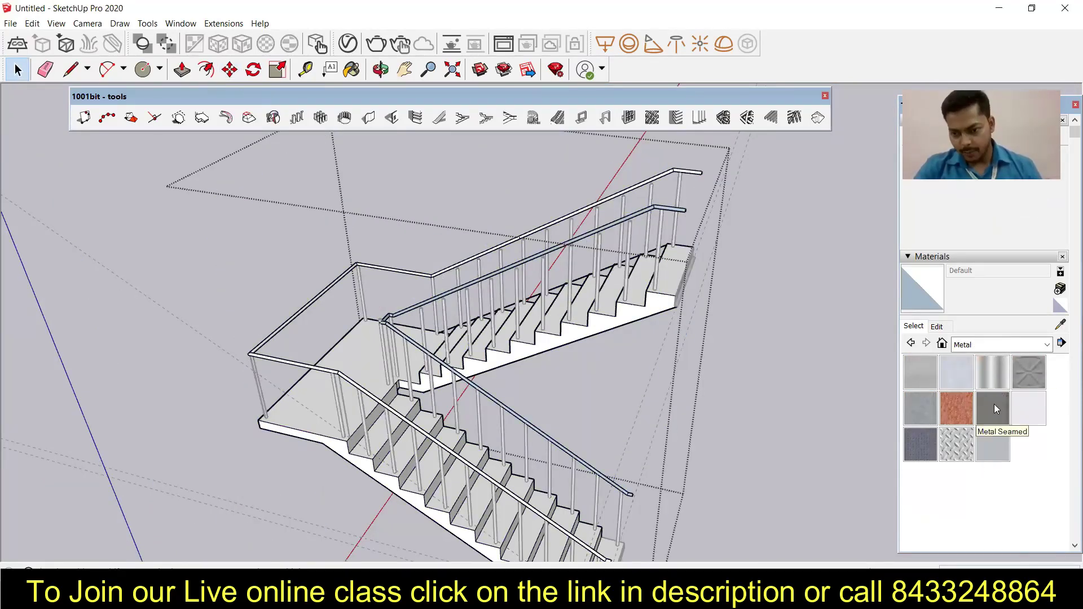
left_click(920, 375)
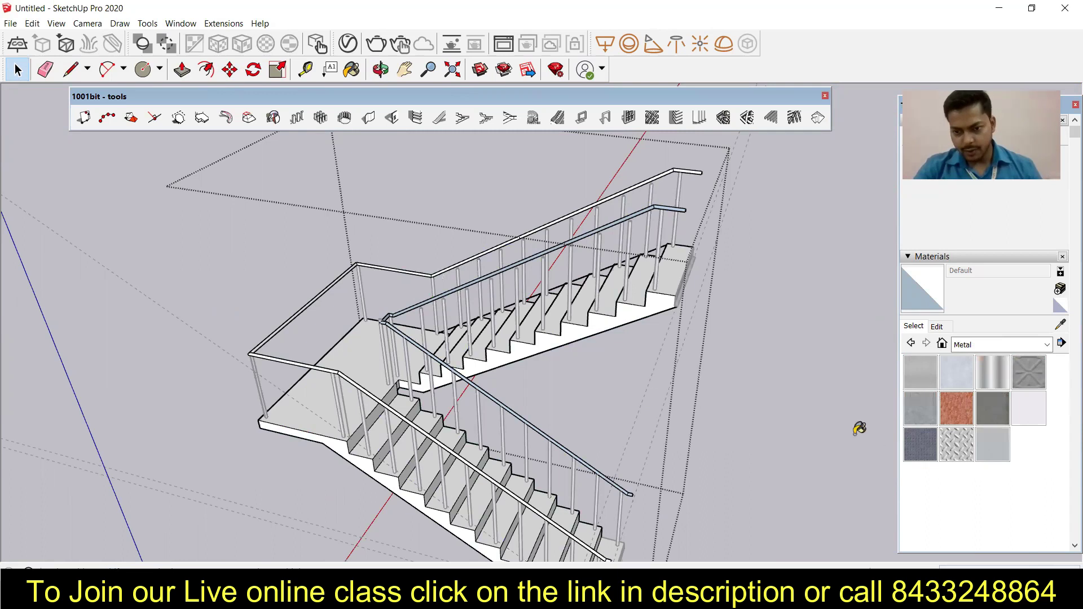
left_click(295, 314)
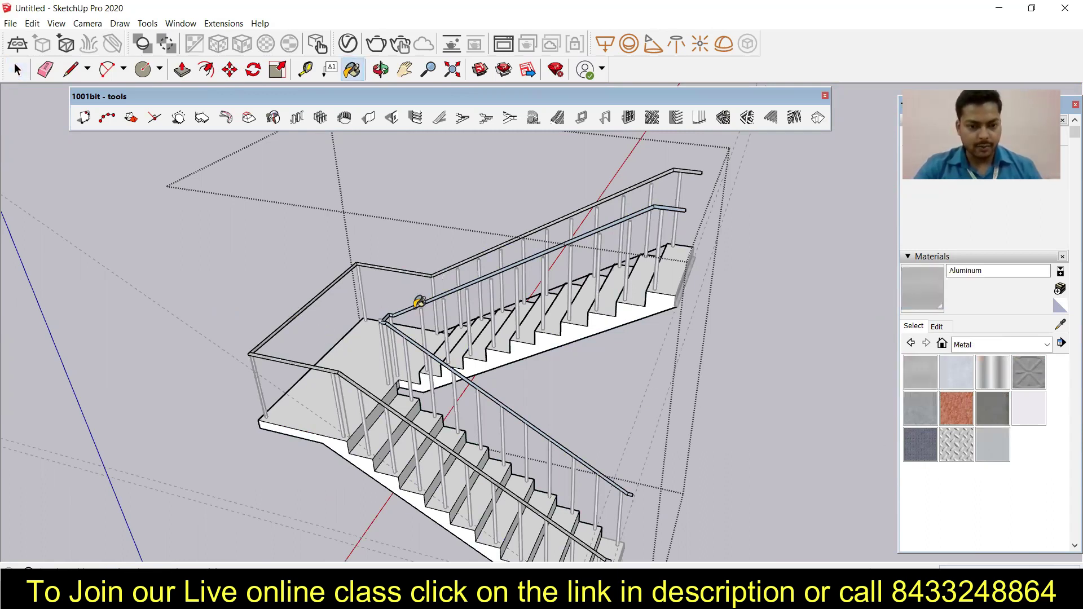
scroll(419, 302, "up", 4)
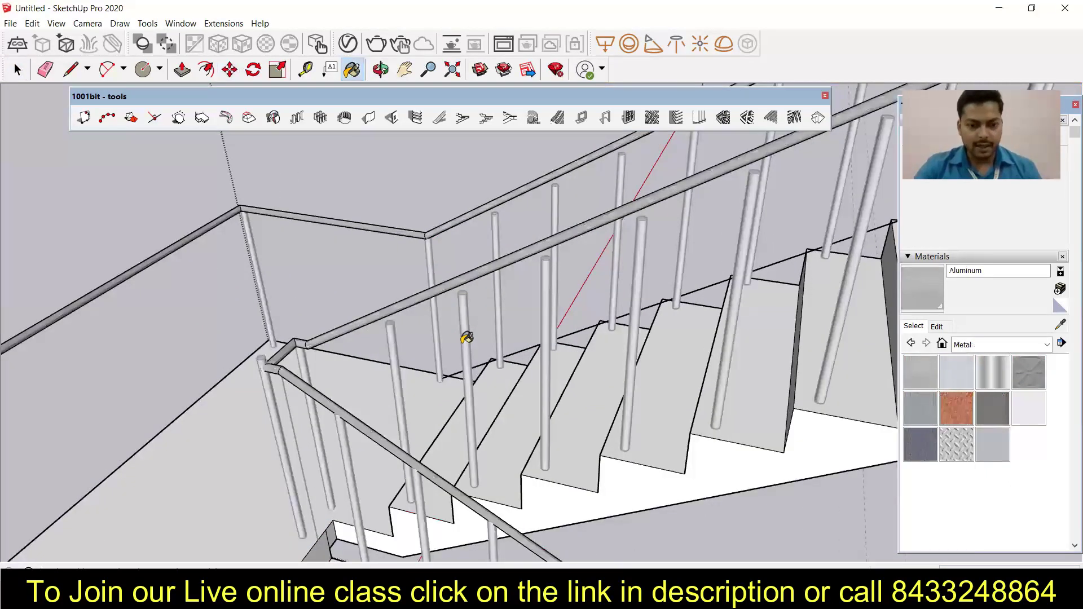
Open the upper flight's support group and paint the five lowest supports under the inner handrail with Aluminum
key("space")
double_click(465, 350)
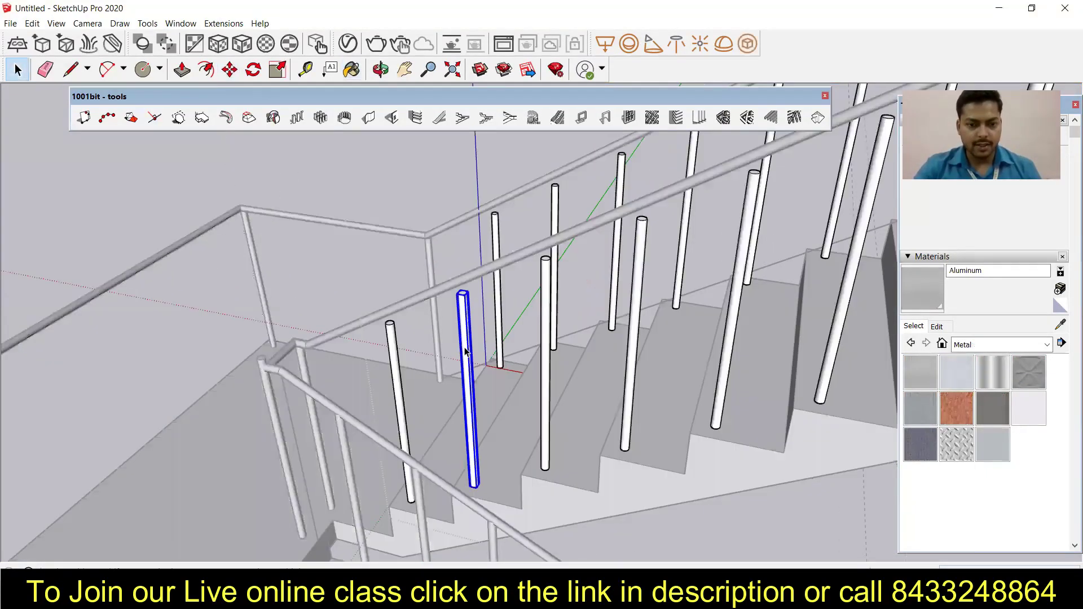
scroll(464, 350, "down", 5)
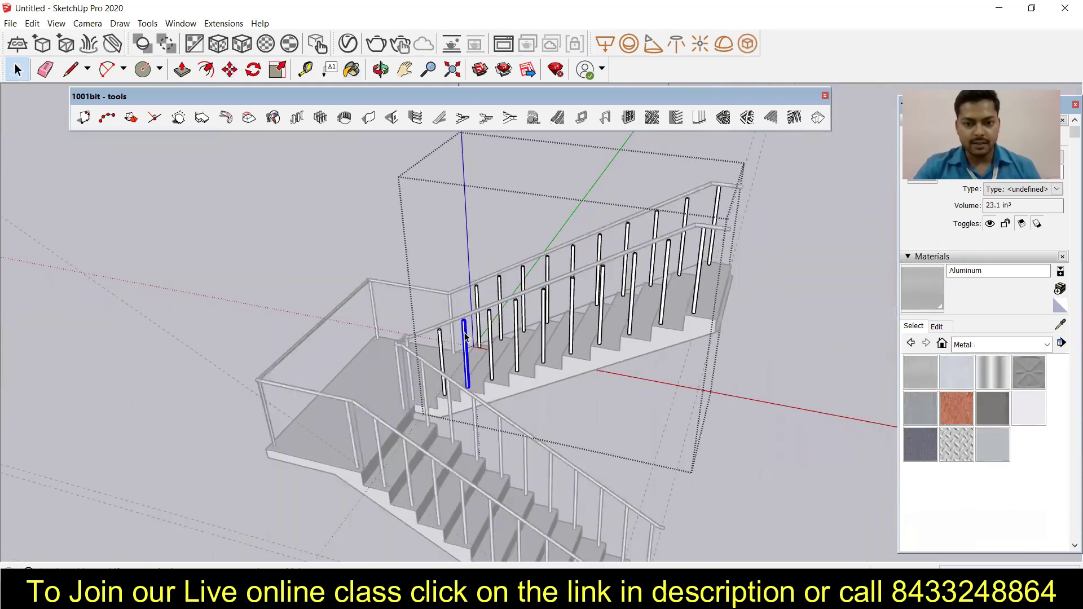
key("b")
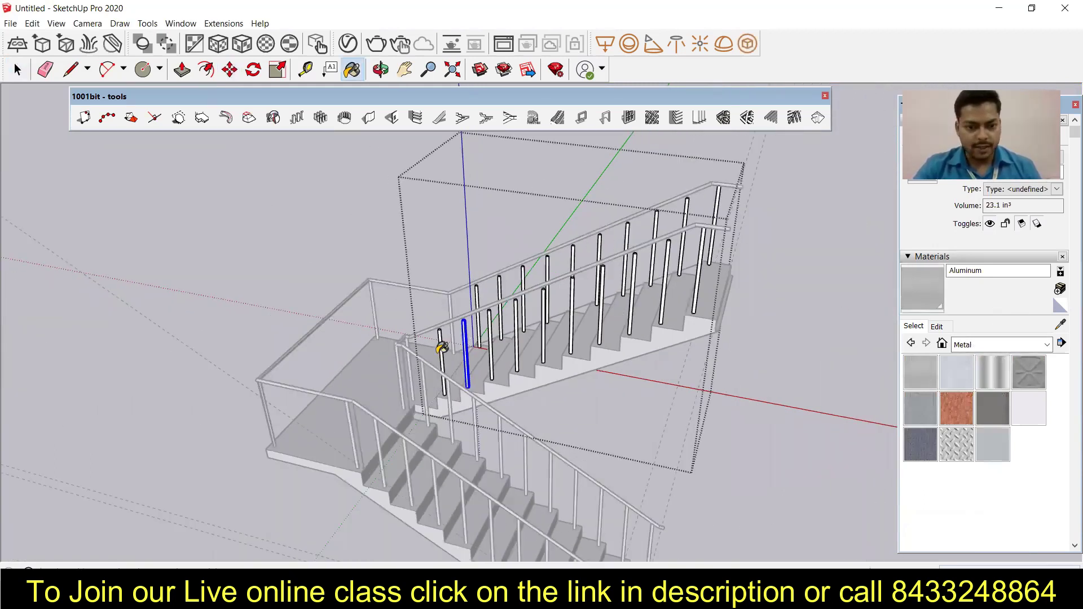
scroll(441, 348, "up", 5)
left_click(450, 327)
left_click(532, 301)
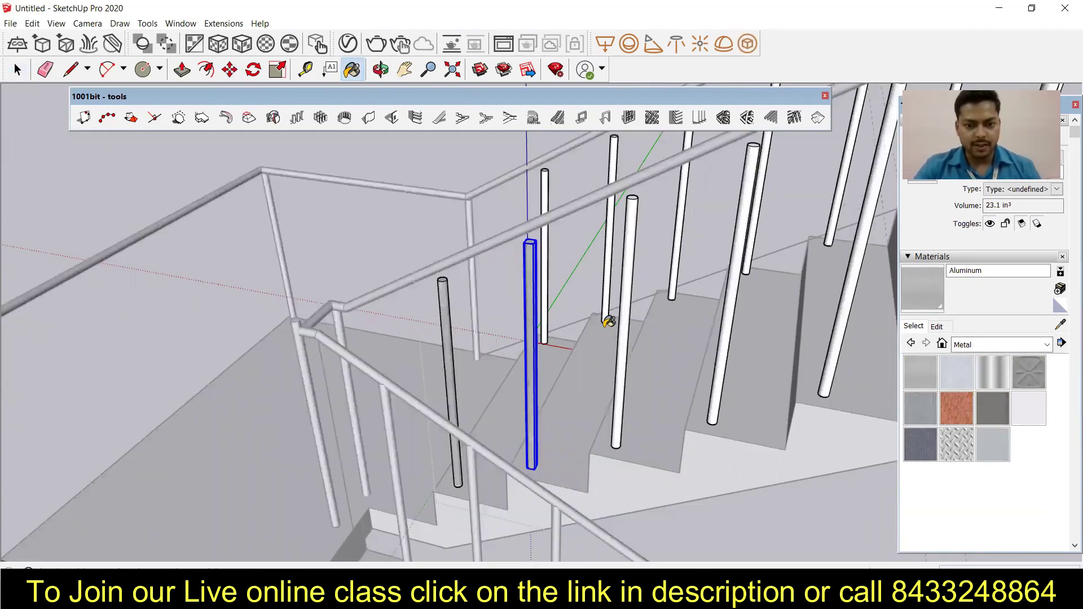
left_click(624, 343)
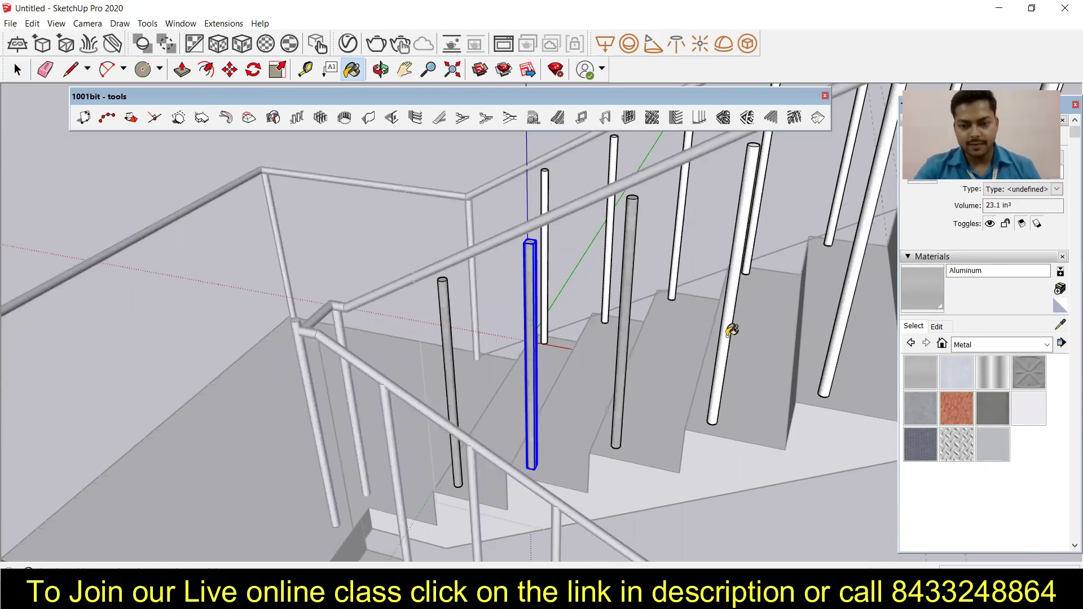
left_click(732, 331)
scroll(841, 319, "down", 1)
left_click(842, 314)
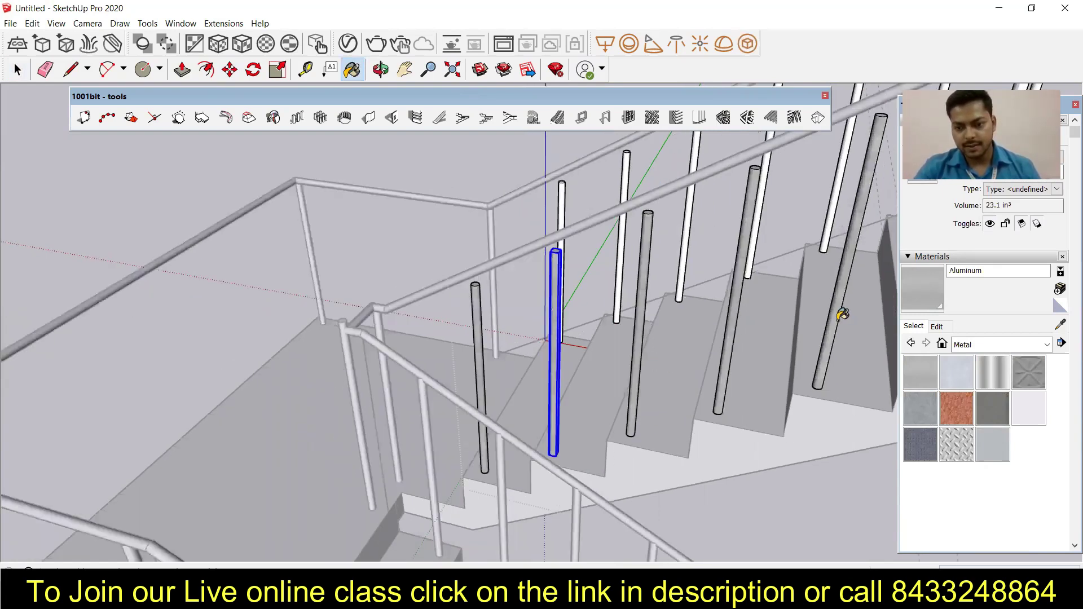
Paint the remaining five supports under the upper flight's inner handrail with Aluminum, up to the top step
scroll(637, 307, "down", 5)
scroll(743, 268, "up", 2)
scroll(743, 268, "up", 3)
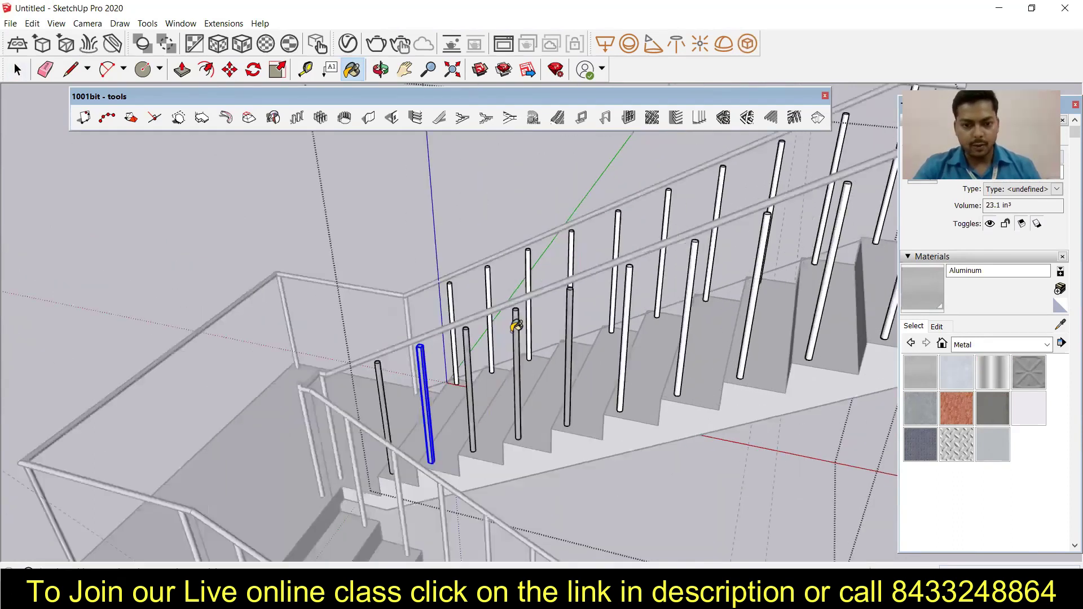
left_click(630, 288)
left_click(692, 275)
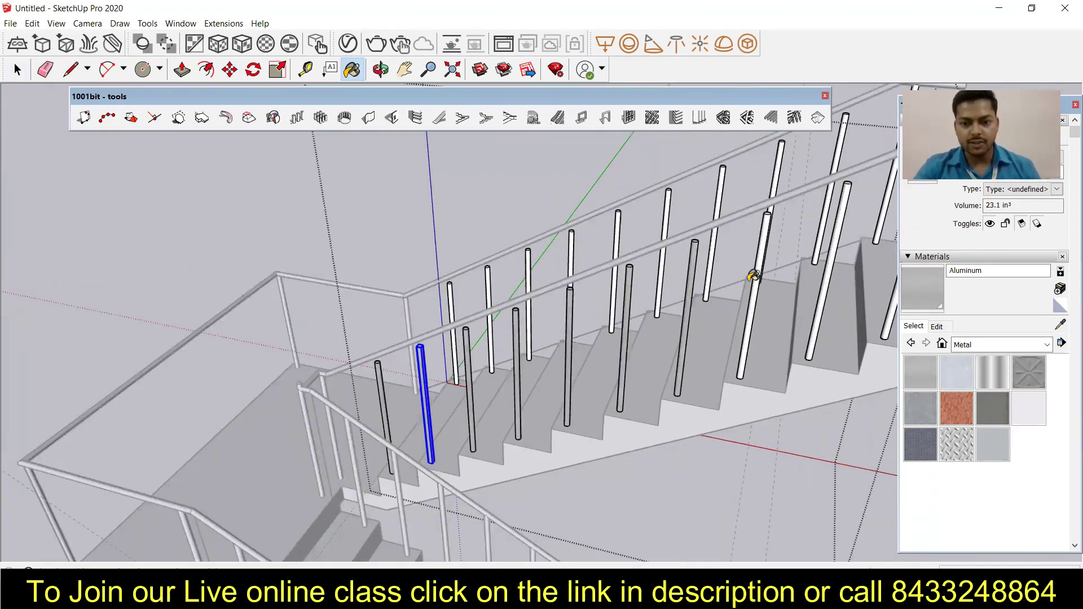
left_click(765, 263)
scroll(733, 265, "down", 4)
scroll(761, 218, "up", 5)
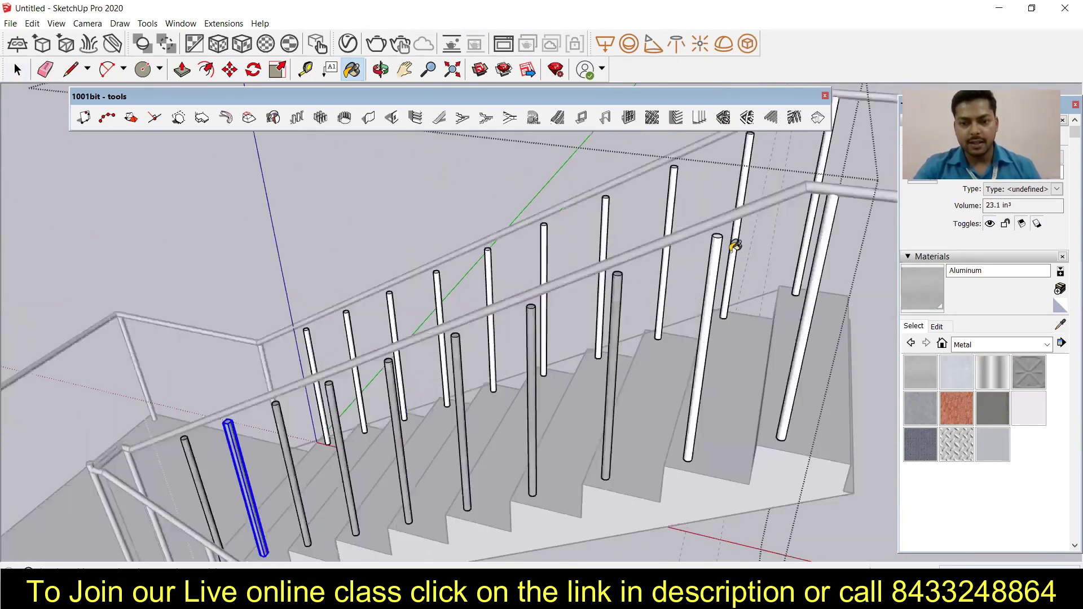
left_click(701, 232)
scroll(620, 248, "down", 4)
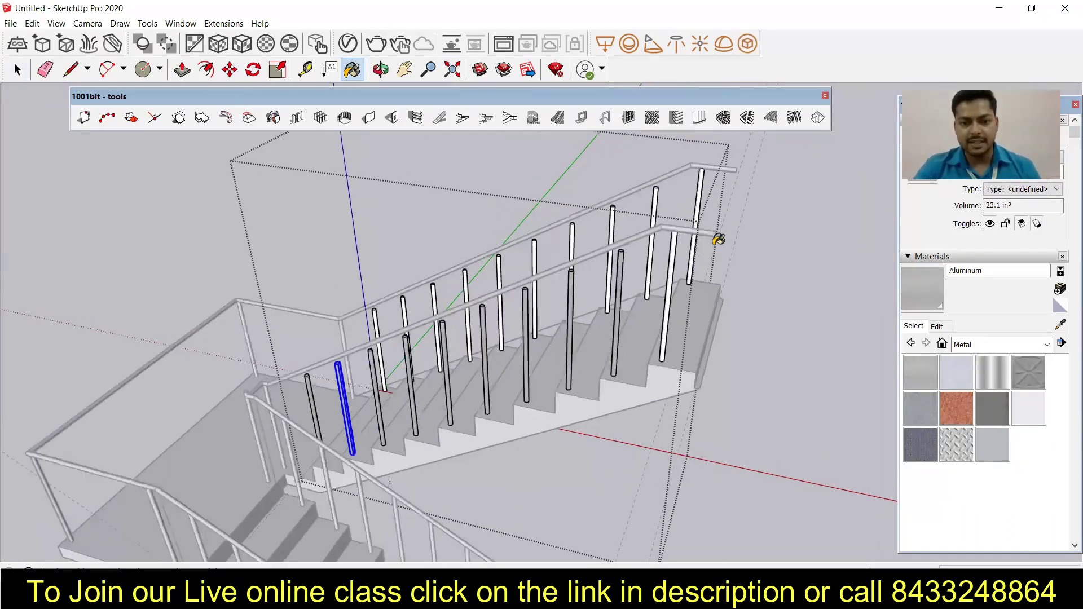
scroll(618, 250, "up", 4)
left_click(623, 252)
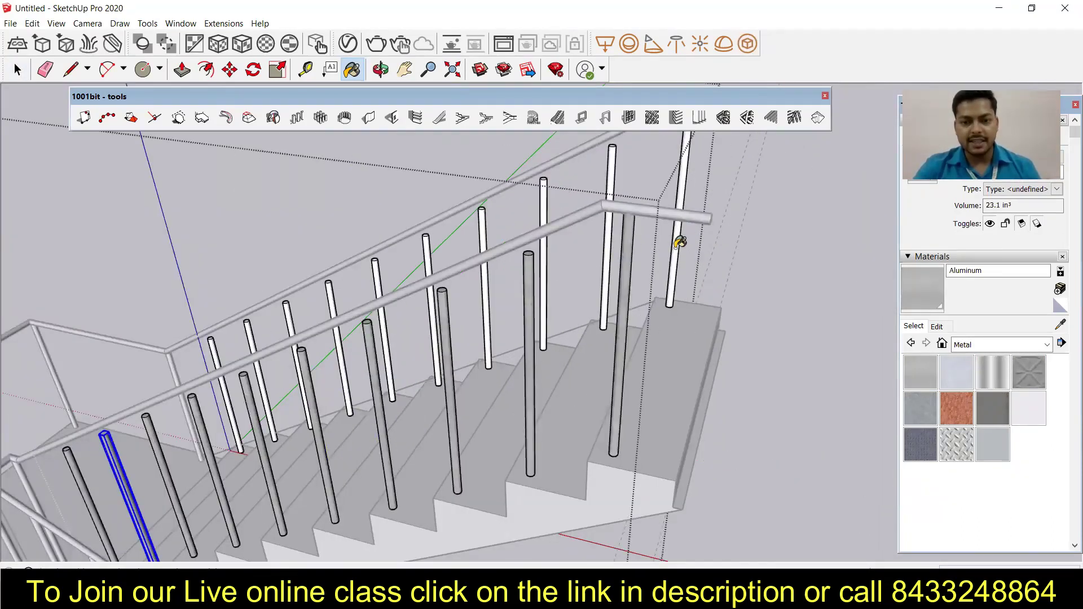
Paint all ten supports under the upper flight's outer handrail with Aluminum and close the support group
left_click(678, 244)
left_click(611, 236)
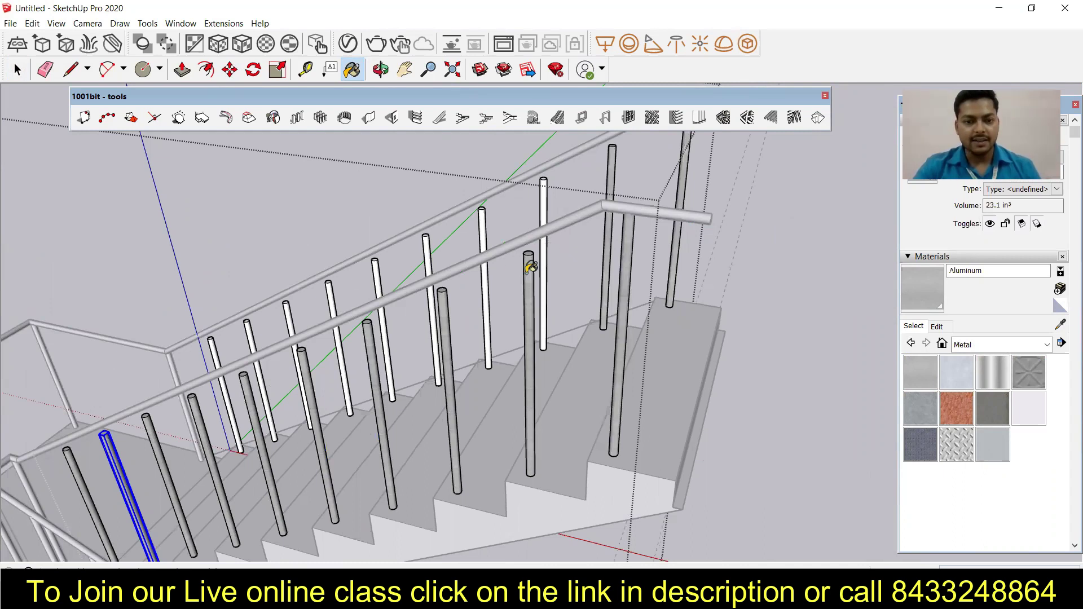
left_click(540, 266)
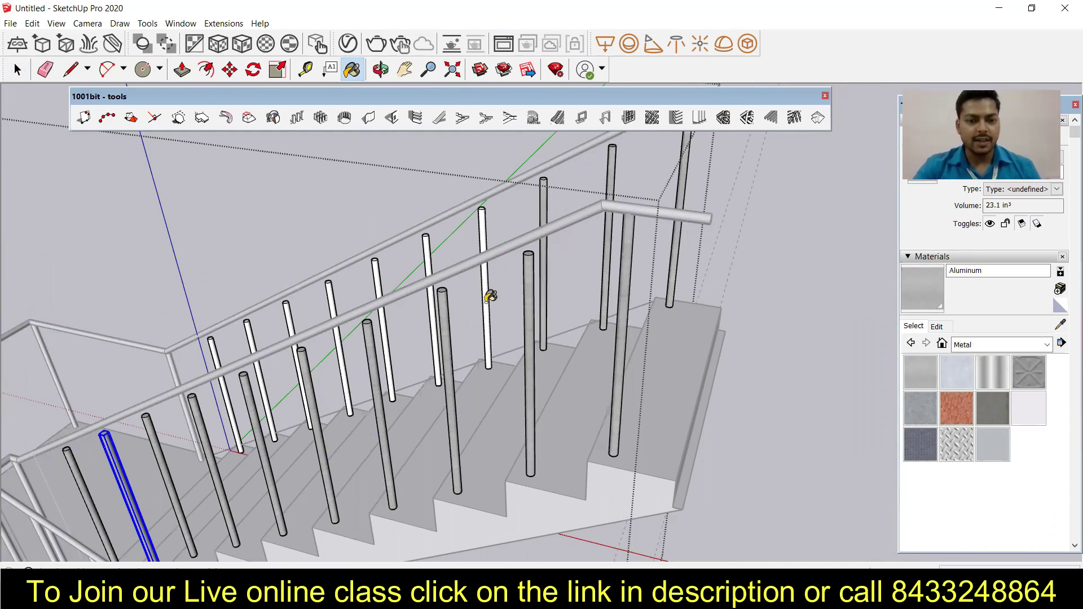
left_click(489, 297)
left_click(432, 258)
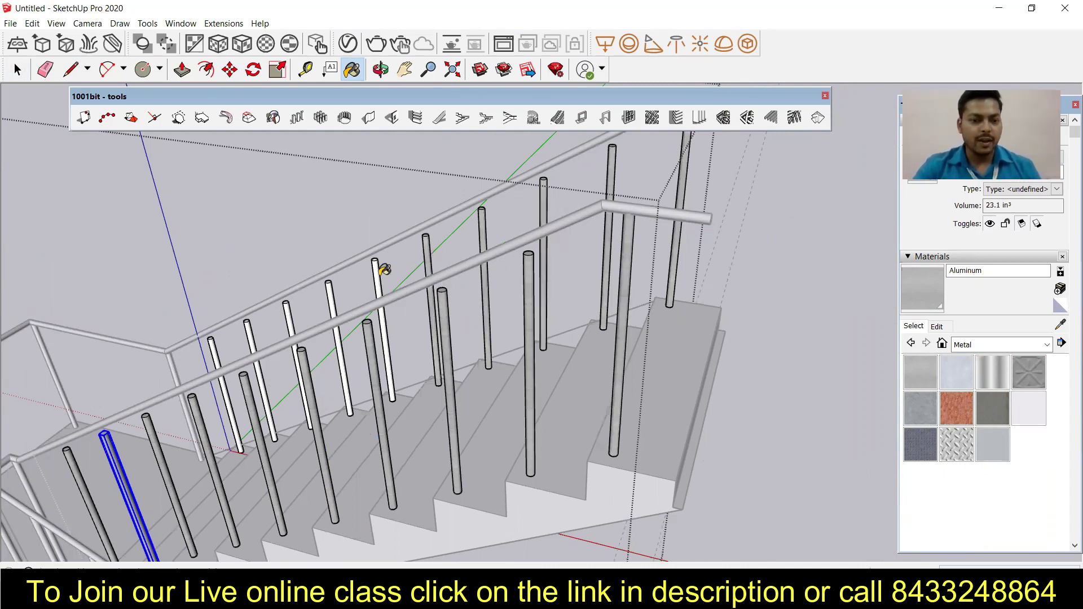
left_click(378, 272)
left_click(333, 286)
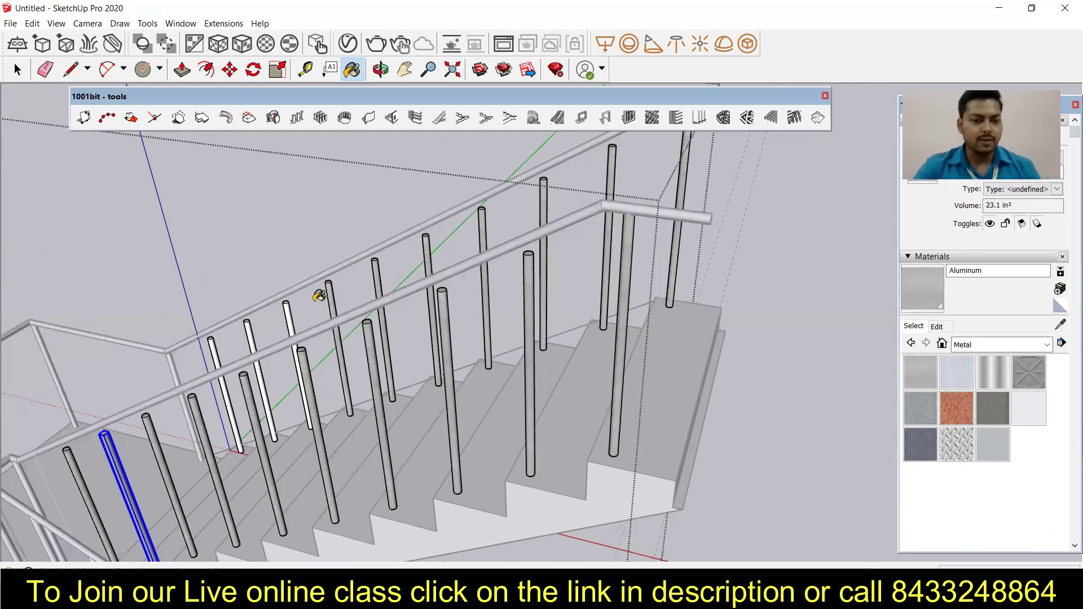
left_click(289, 307)
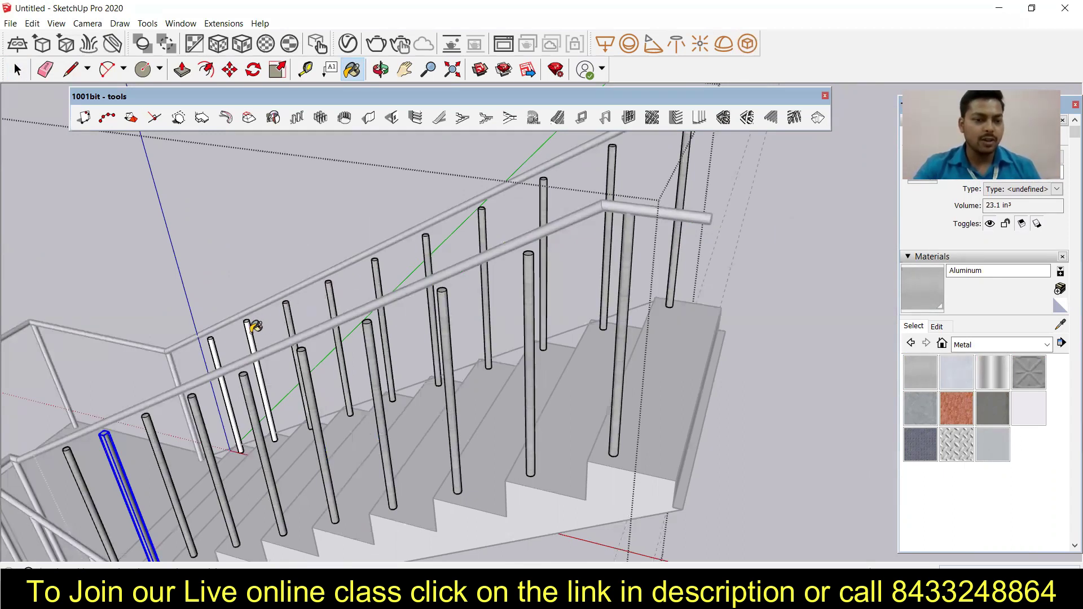
left_click(250, 328)
left_click(213, 343)
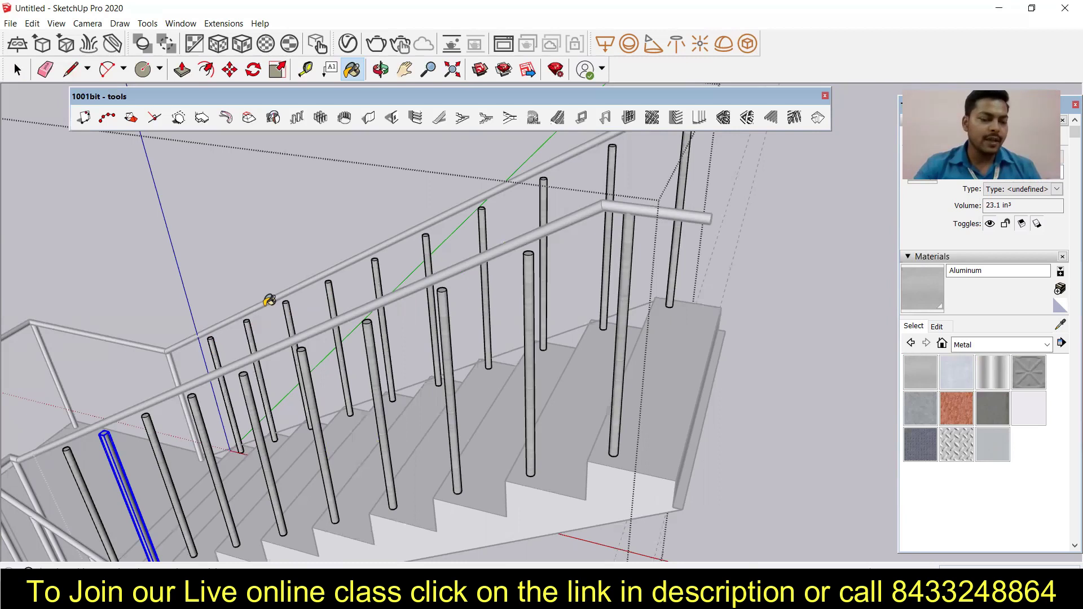
scroll(270, 300, "down", 5)
key("space")
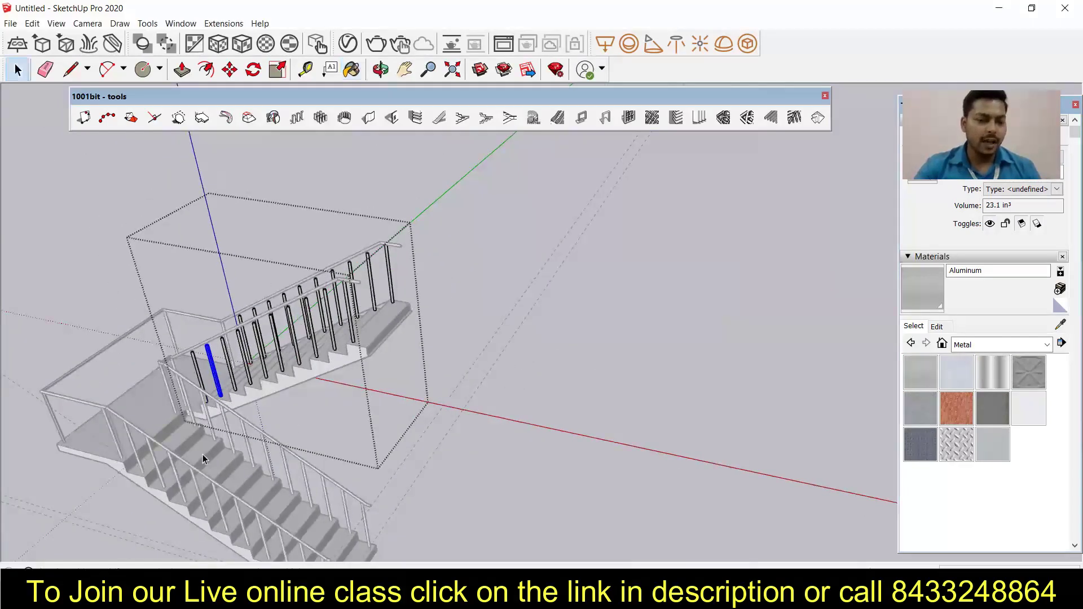
scroll(203, 445, "up", 6)
middle_click_drag(237, 405, 273, 402)
left_click(607, 293)
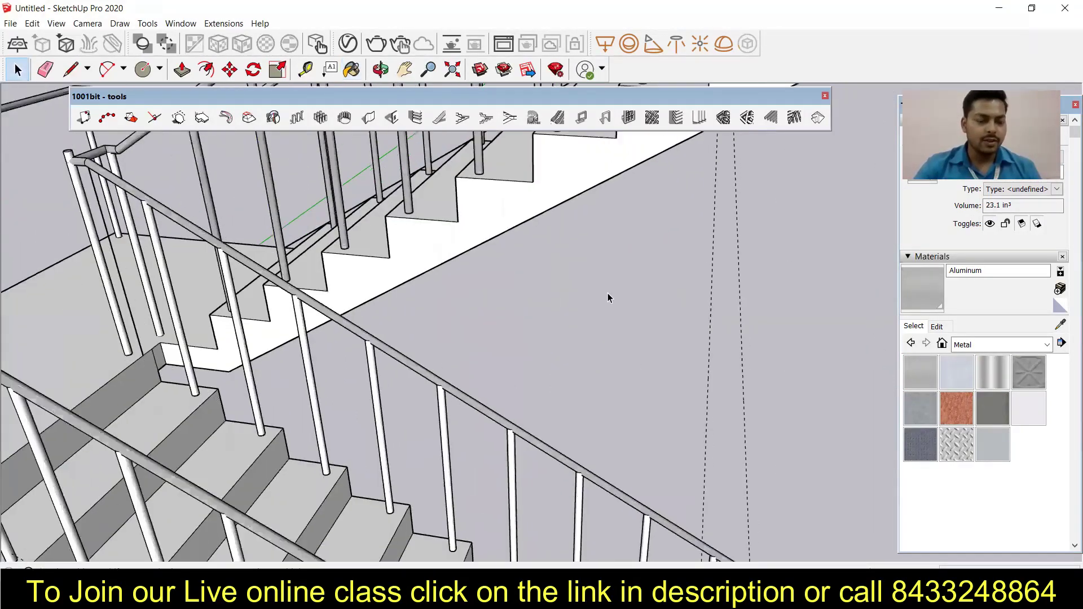
Paint the landing supports at the far corner, at the foot of the upper flight and between the two flights with Aluminum
scroll(607, 293, "down", 4)
middle_click_drag(387, 388, 289, 363)
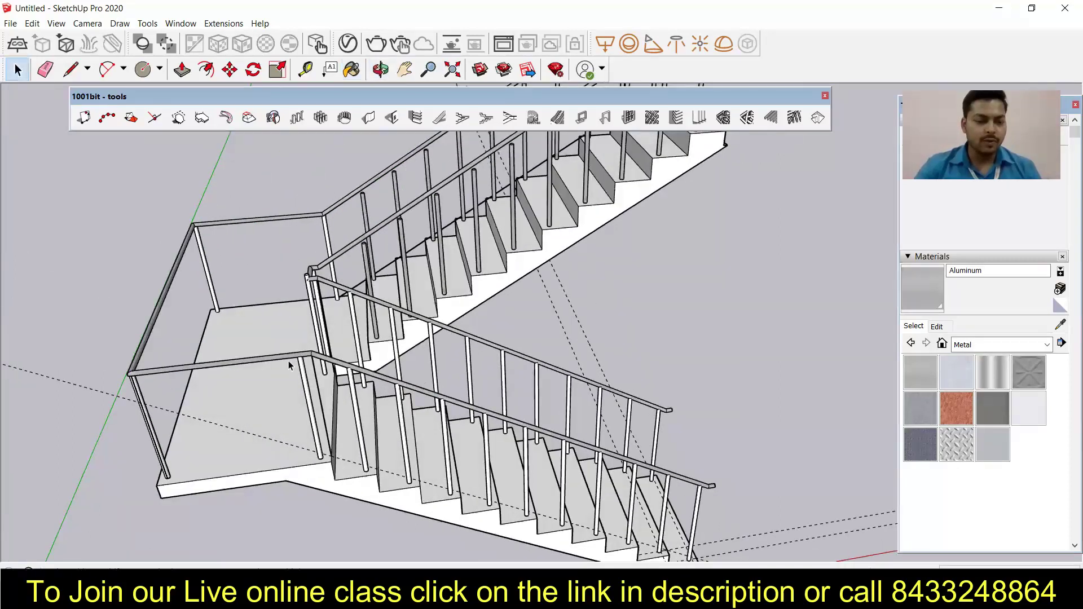
left_click(933, 287)
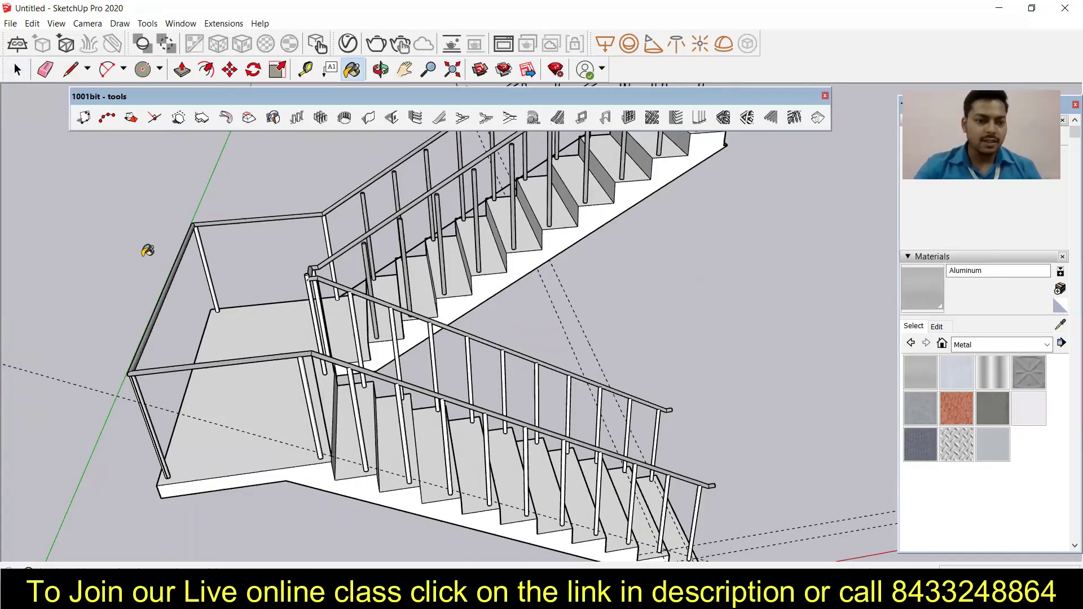
scroll(198, 253, "up", 3)
left_click(224, 260)
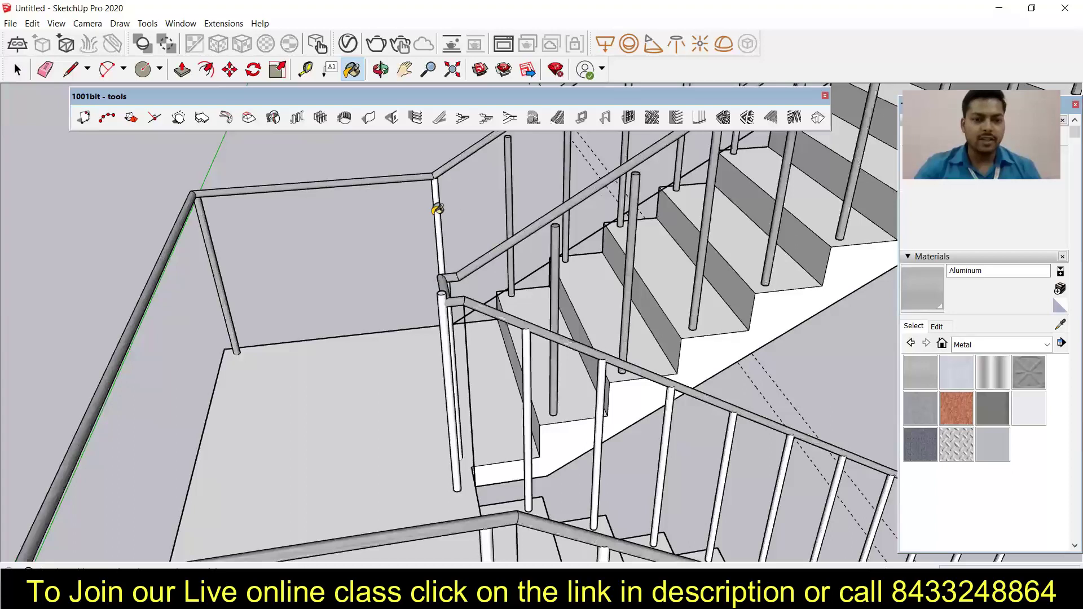
left_click(438, 276)
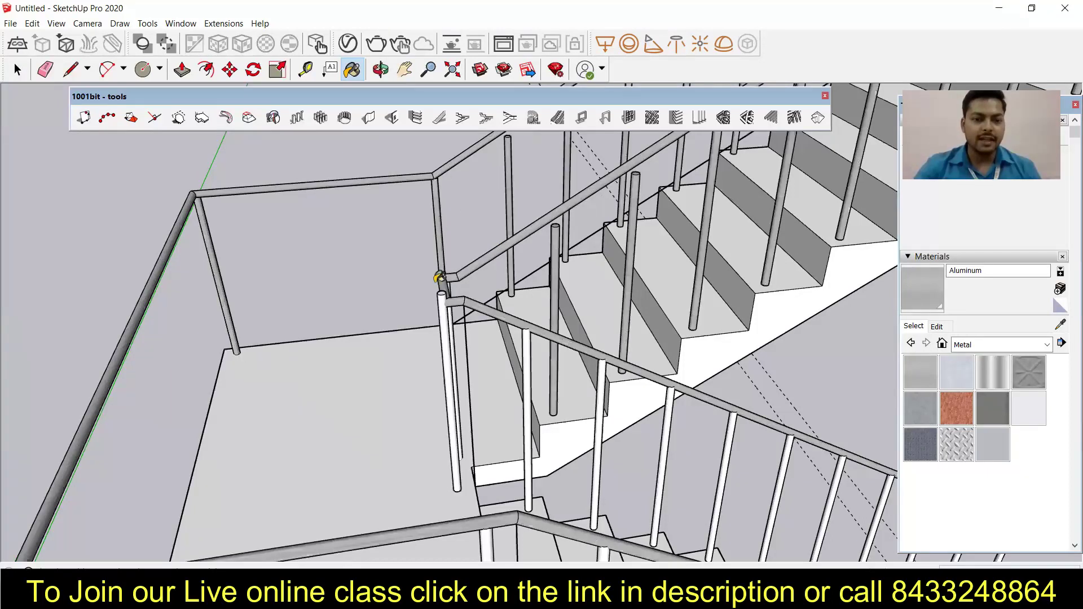
left_click(448, 332)
middle_click_drag(436, 366, 517, 309)
scroll(487, 292, "up", 2)
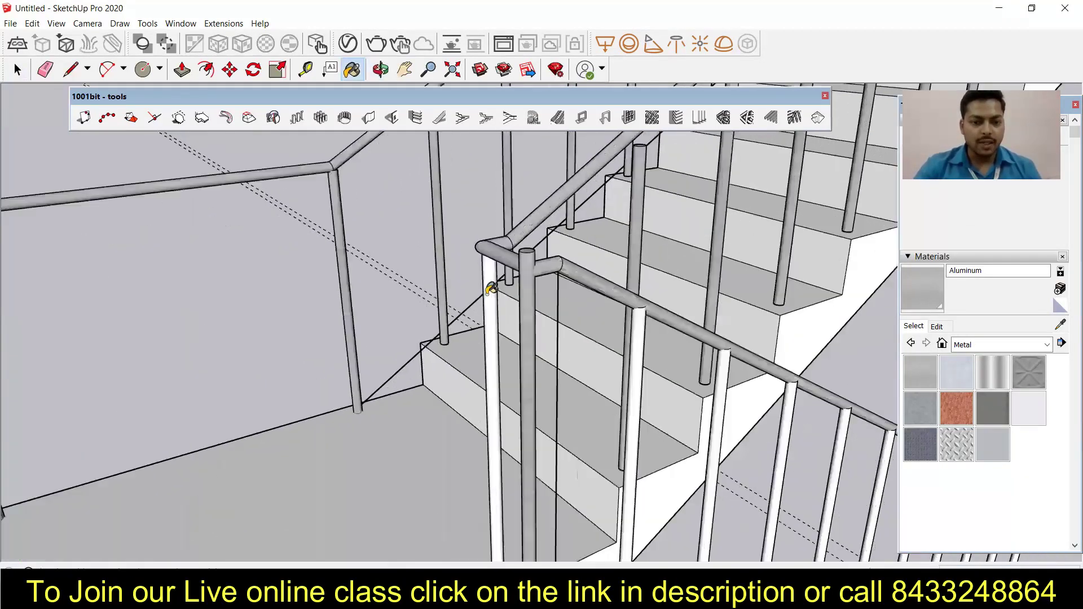
left_click(491, 289)
Paint the upper supports under the lower flight's inner handrail with Aluminum, working down from the landing
scroll(525, 339, "down", 3)
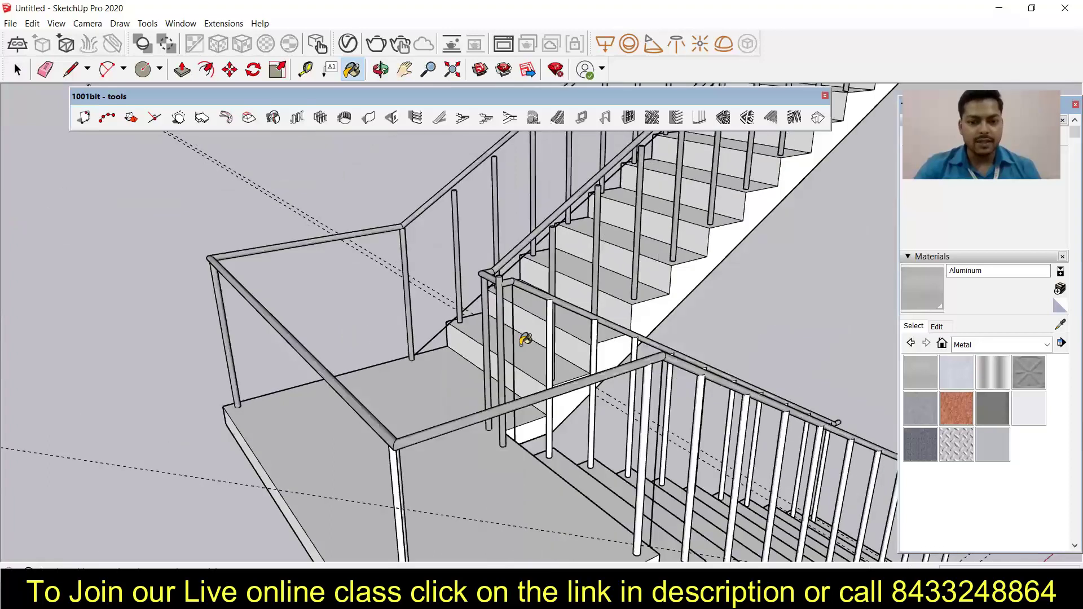
left_click(553, 337)
left_click(597, 348)
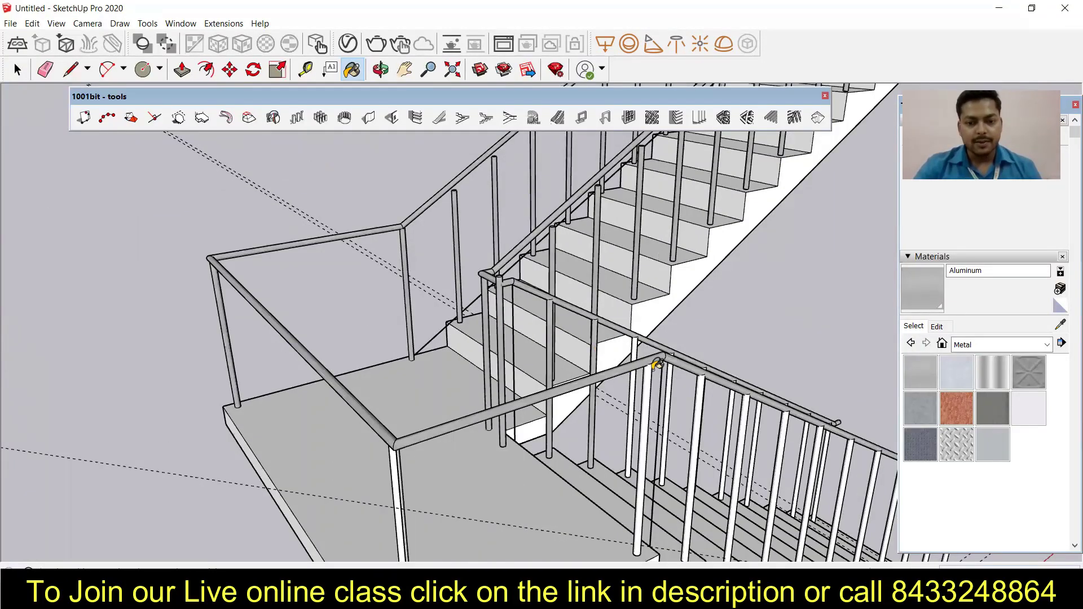
scroll(639, 377, "up", 4)
left_click(632, 387)
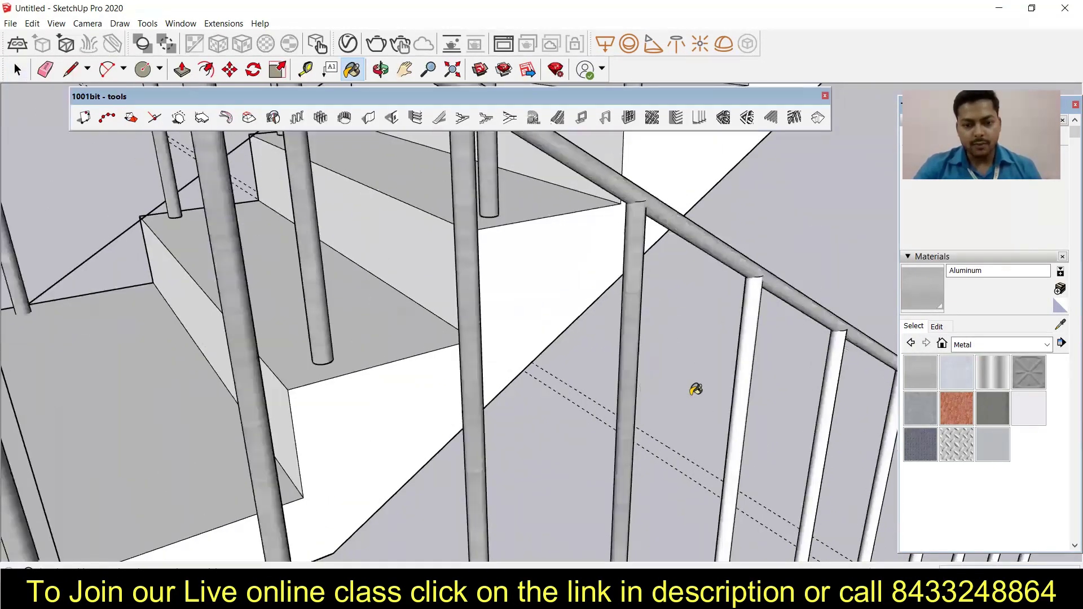
left_click(742, 394)
scroll(703, 354, "down", 6)
scroll(705, 355, "up", 8)
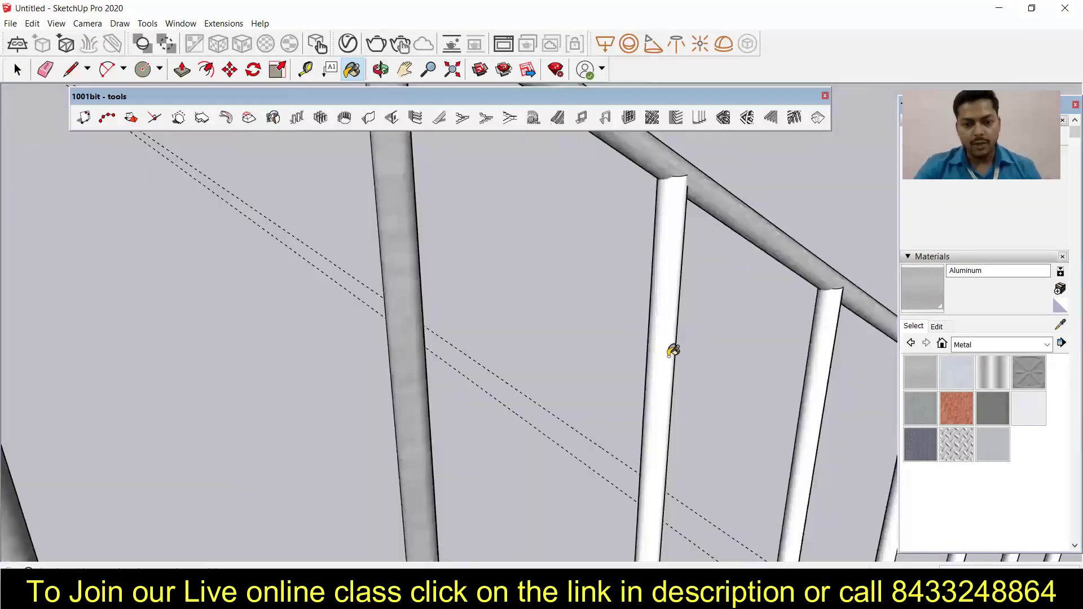
left_click(673, 350)
scroll(382, 302, "down", 5)
scroll(648, 346, "up", 6)
left_click(669, 352)
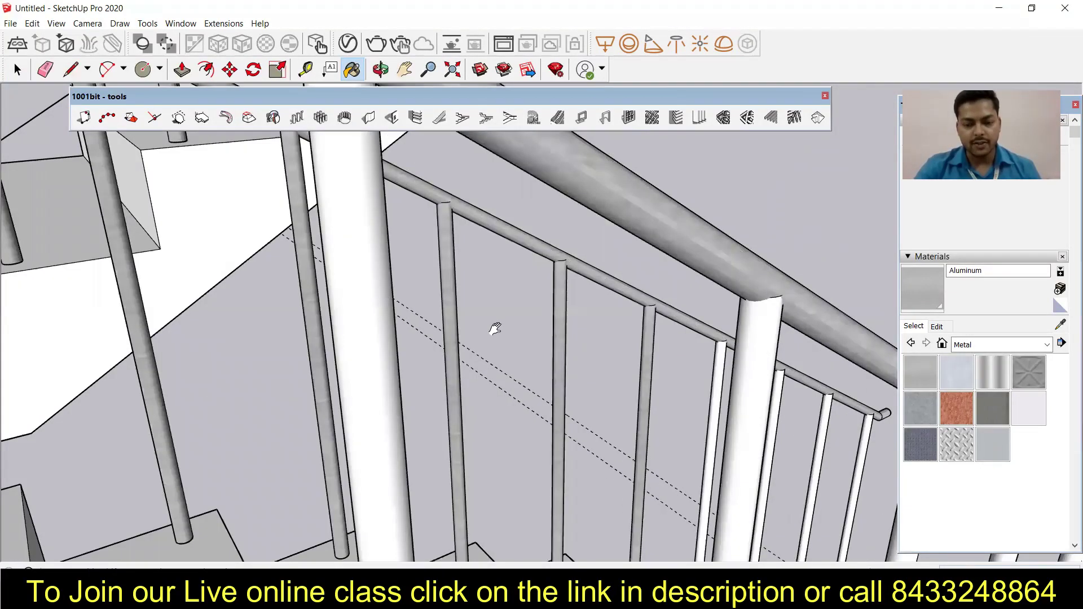
Paint the four lowest supports under the lower flight's inner handrail with Aluminum
middle_click_drag(494, 329, 437, 331, "shift")
left_click(502, 346)
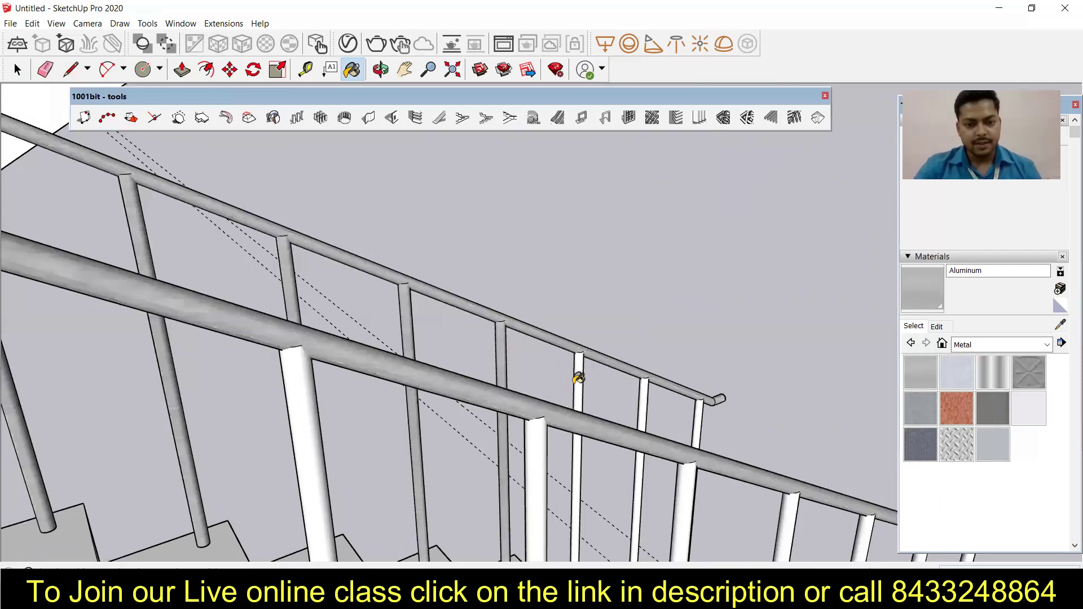
left_click(578, 387)
left_click(645, 395)
left_click(699, 409)
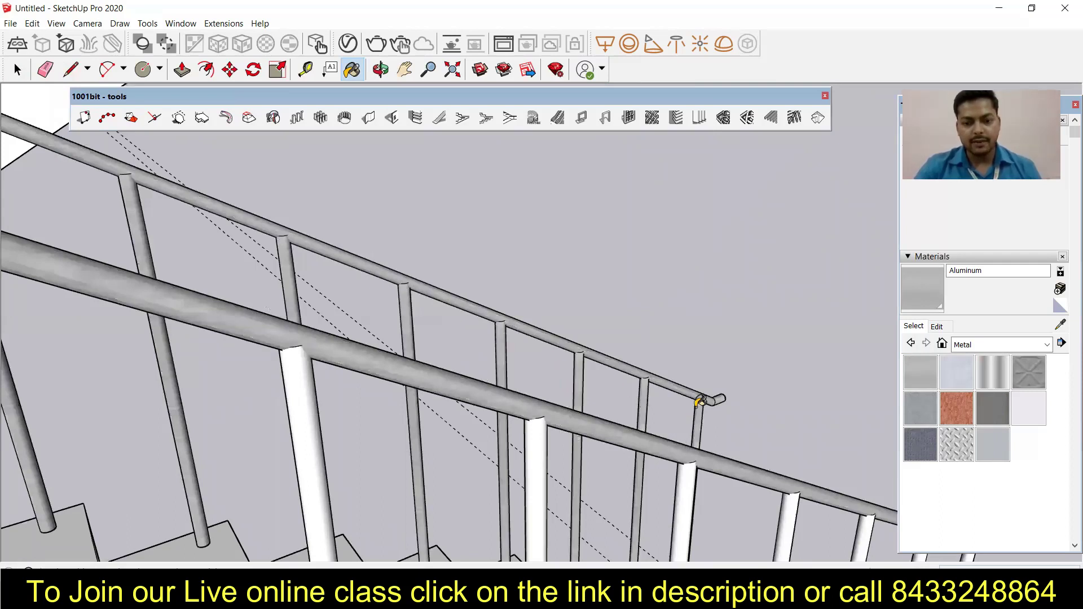
Paint the eight lowest supports under the lower flight's outer handrail with Aluminum, from the bottom step upward
scroll(497, 288, "down", 4)
scroll(590, 370, "up", 5)
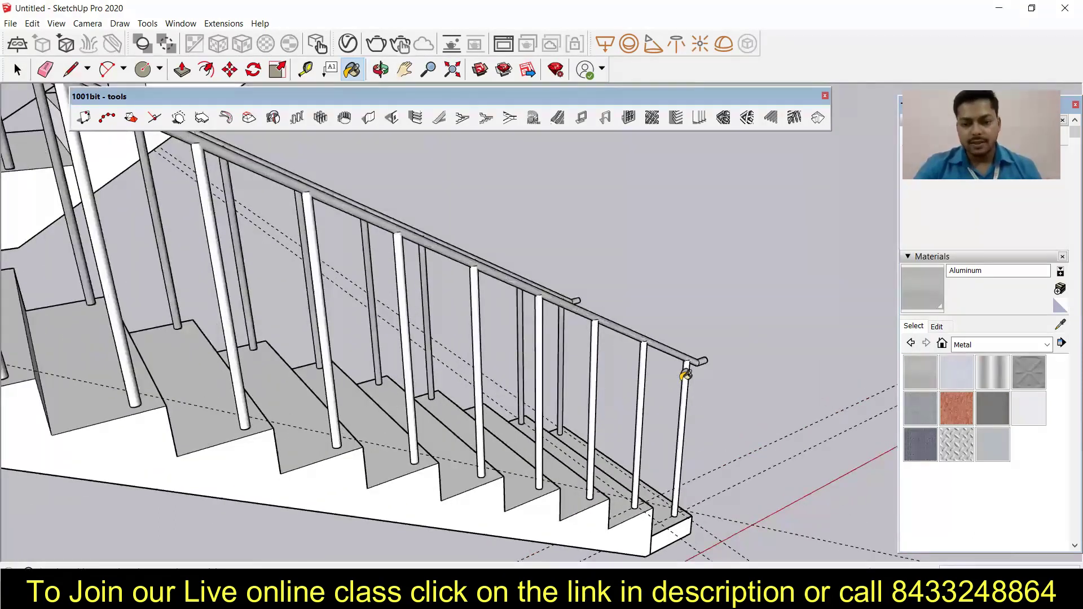
left_click(689, 383)
left_click(643, 370)
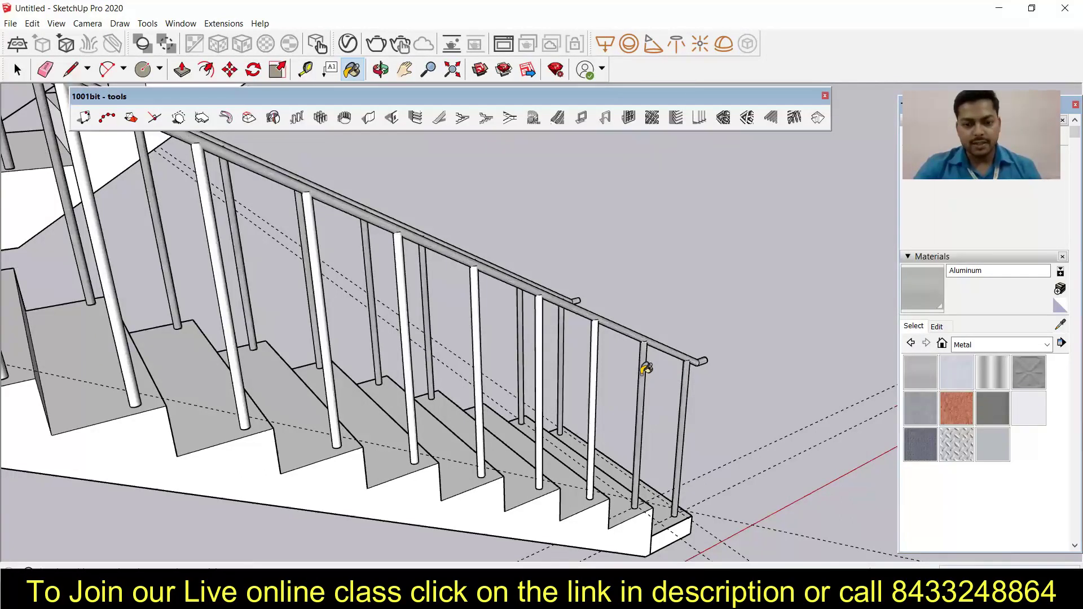
left_click(594, 353)
left_click(540, 344)
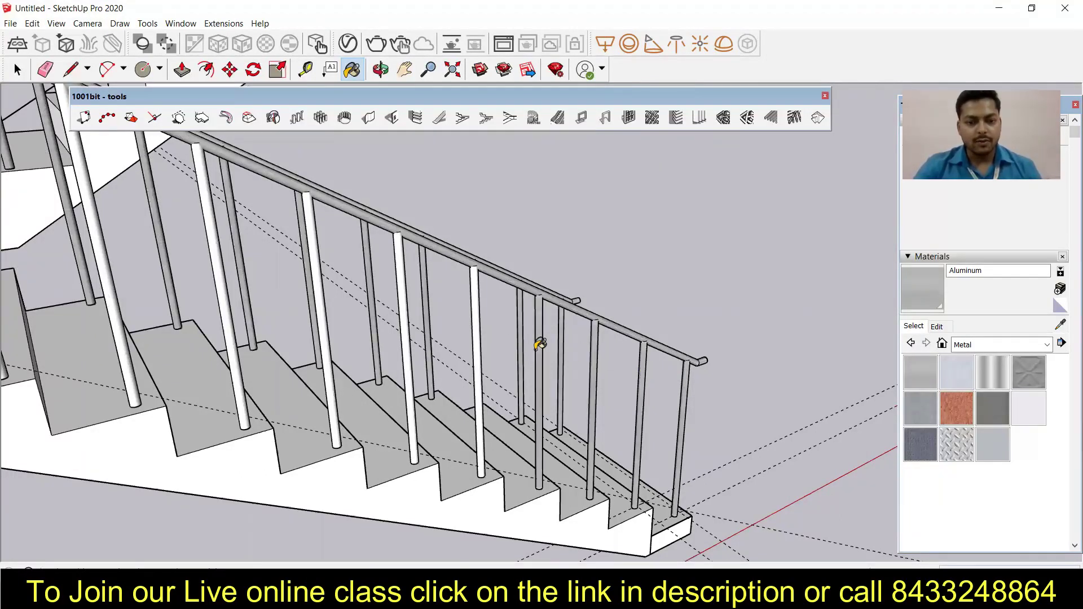
left_click(476, 325)
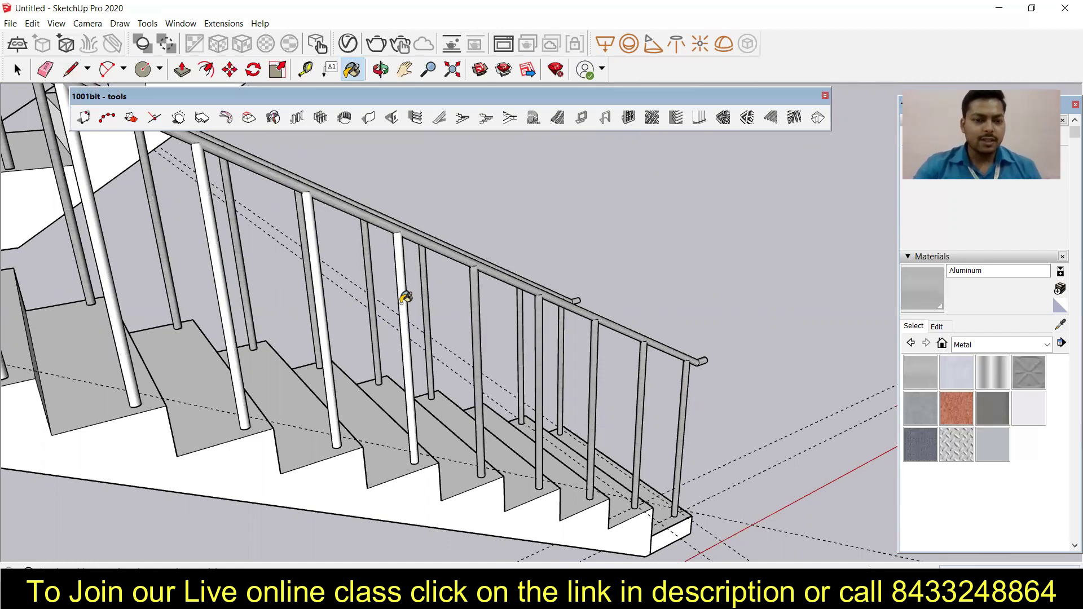
left_click(404, 299)
left_click(316, 284)
left_click(205, 272)
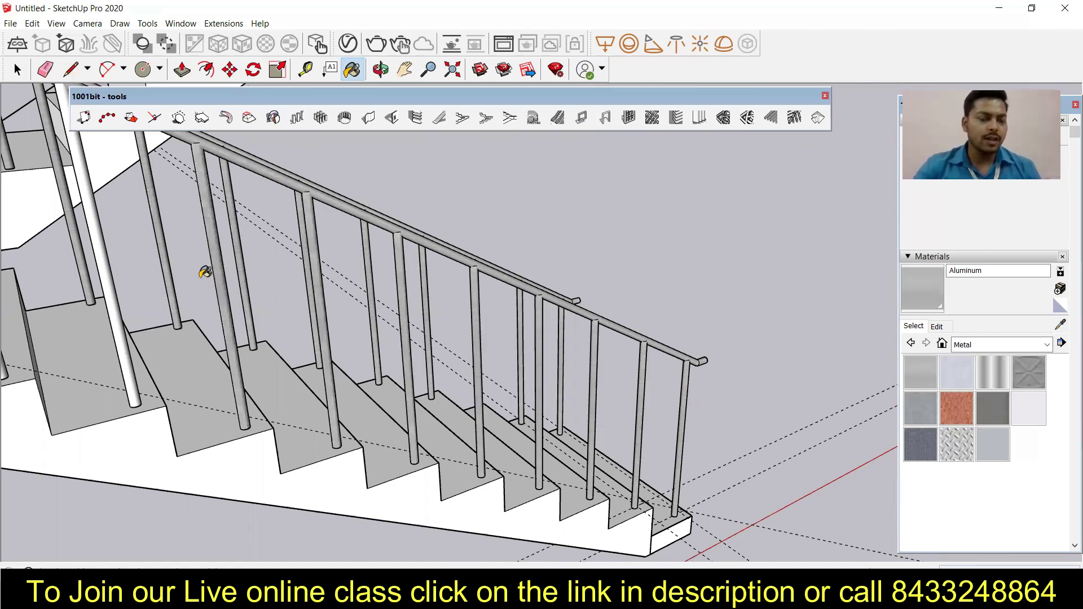
Paint the last two supports atop the lower flight's outer handrail and the landing's near corner support with Aluminum
scroll(205, 272, "down", 3)
scroll(163, 257, "up", 4)
left_click(186, 269)
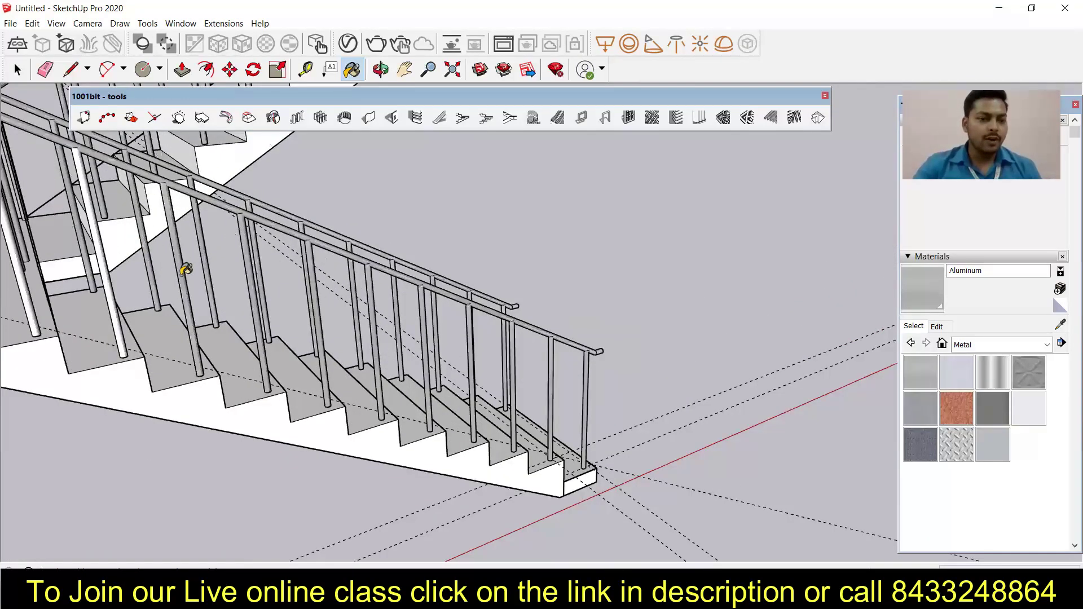
scroll(249, 273, "down", 3)
scroll(282, 291, "up", 5)
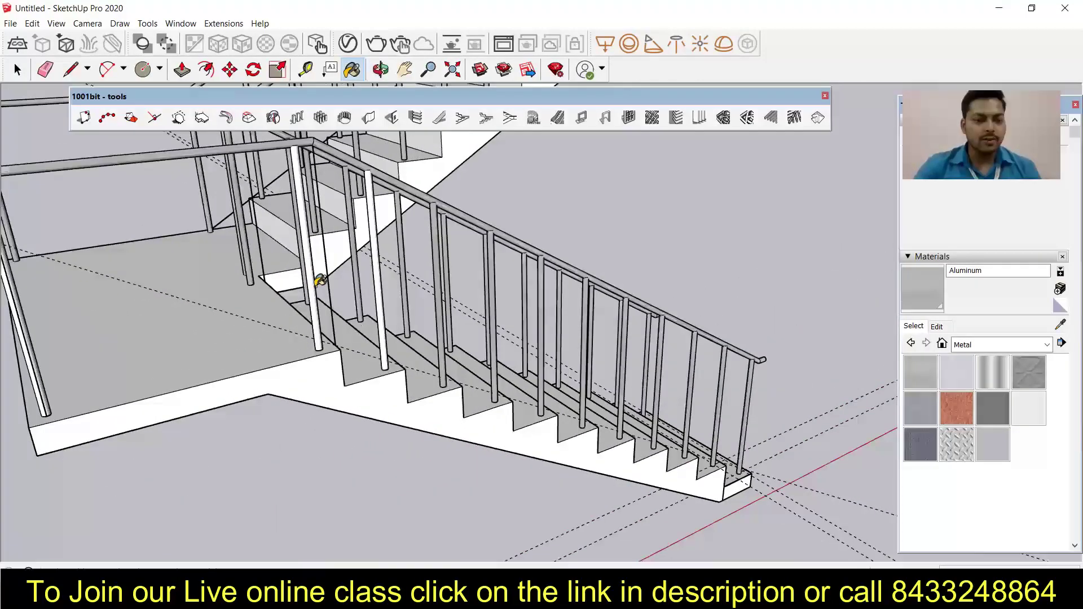
scroll(320, 281, "up", 1)
left_click(316, 283)
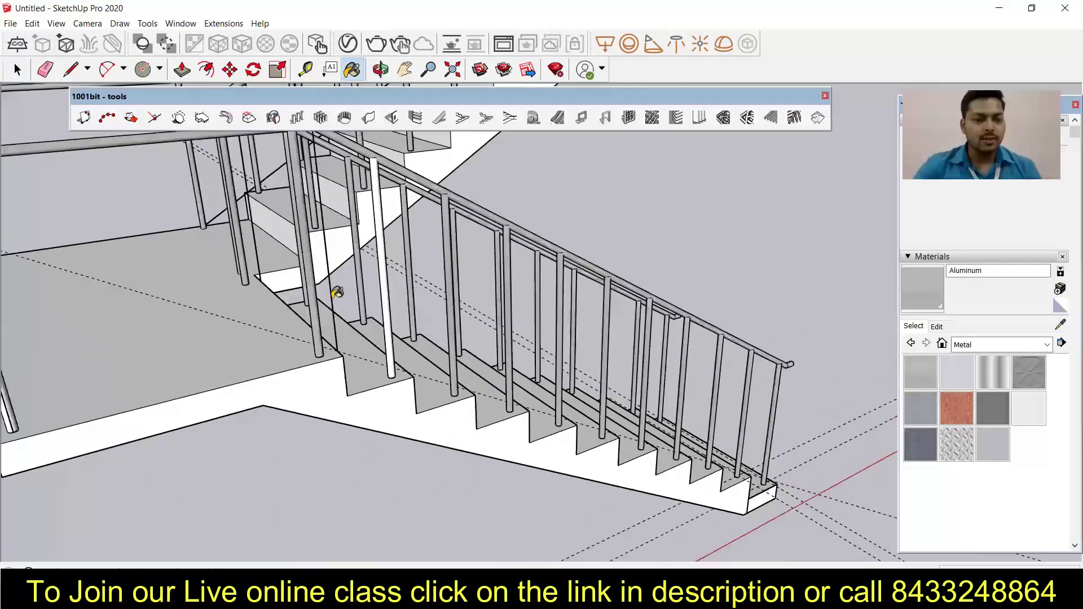
left_click(389, 285)
scroll(395, 285, "down", 3)
scroll(268, 273, "up", 5)
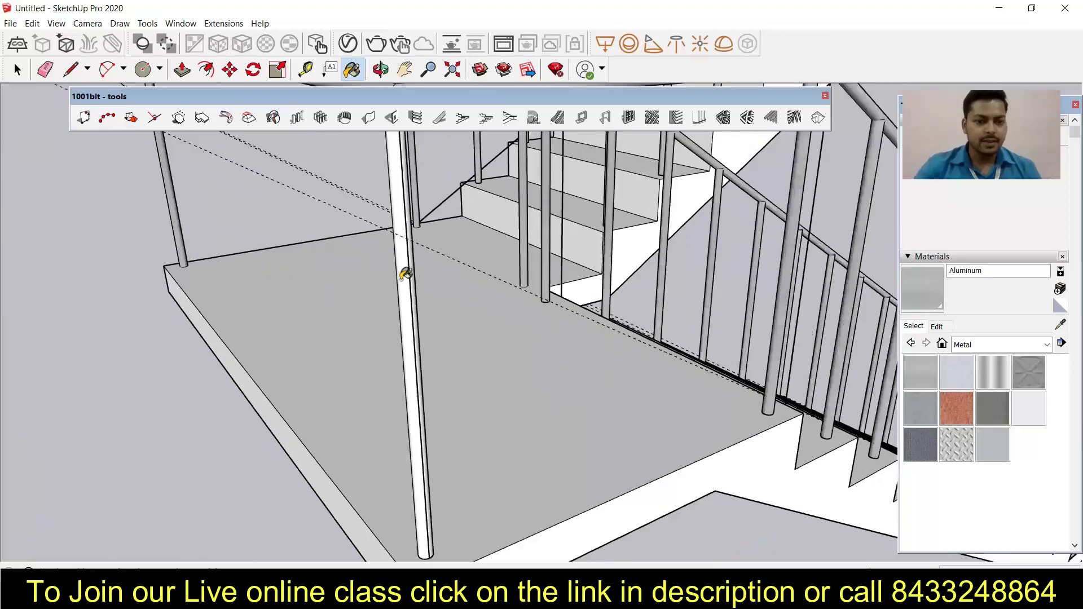
left_click(405, 275)
scroll(236, 236, "down", 2)
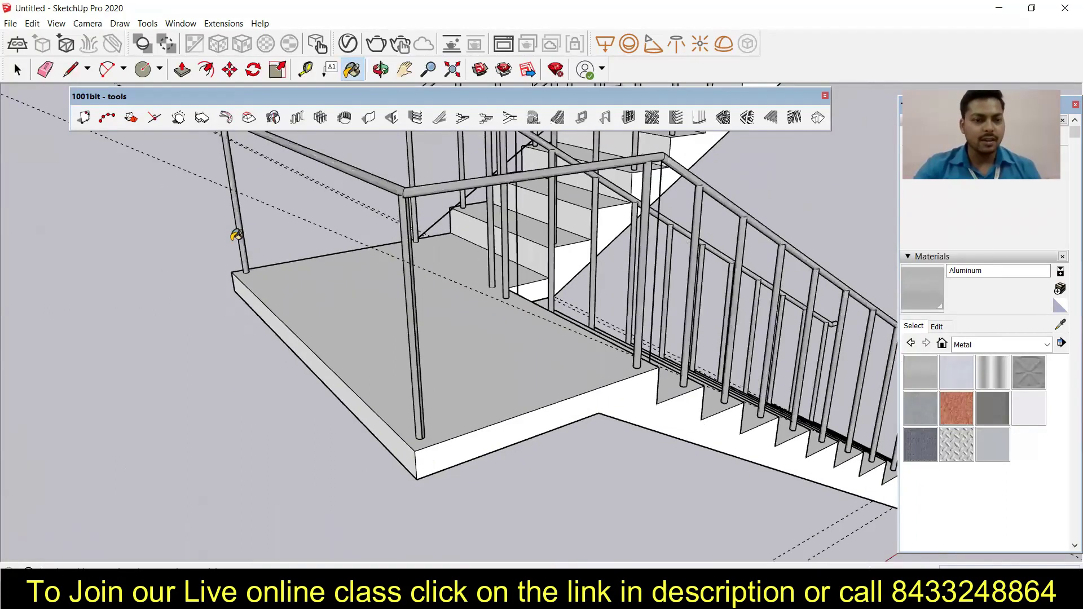
Examine the whole staircase and its painted railings from several angles
scroll(256, 244, "down", 4)
middle_click_drag(266, 278, 747, 365)
scroll(395, 316, "down", 2)
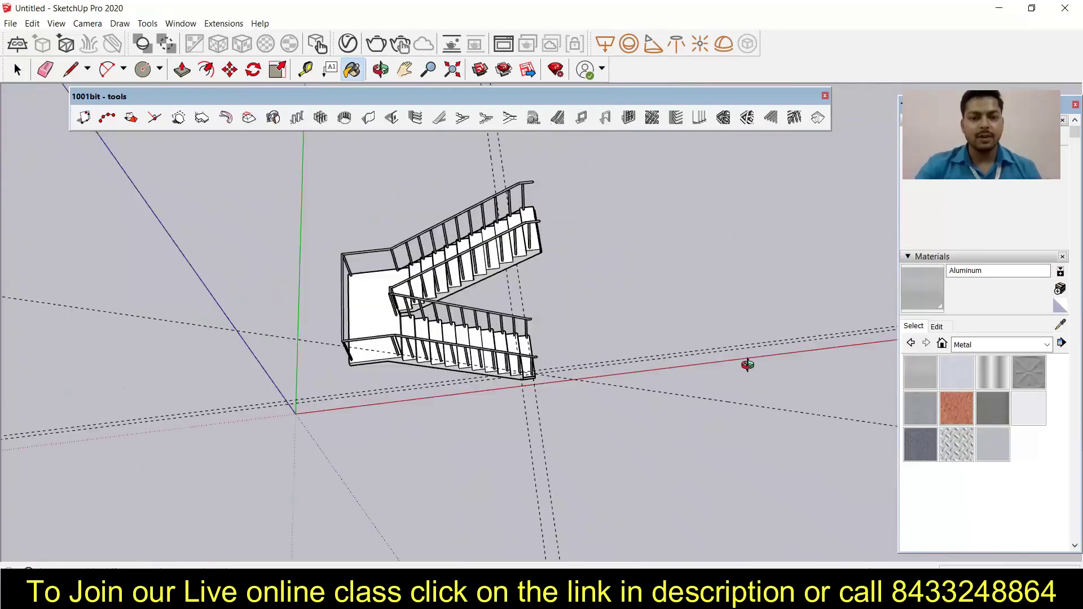
scroll(384, 355, "up", 3)
middle_click_drag(430, 360, 260, 381)
scroll(338, 321, "down", 2)
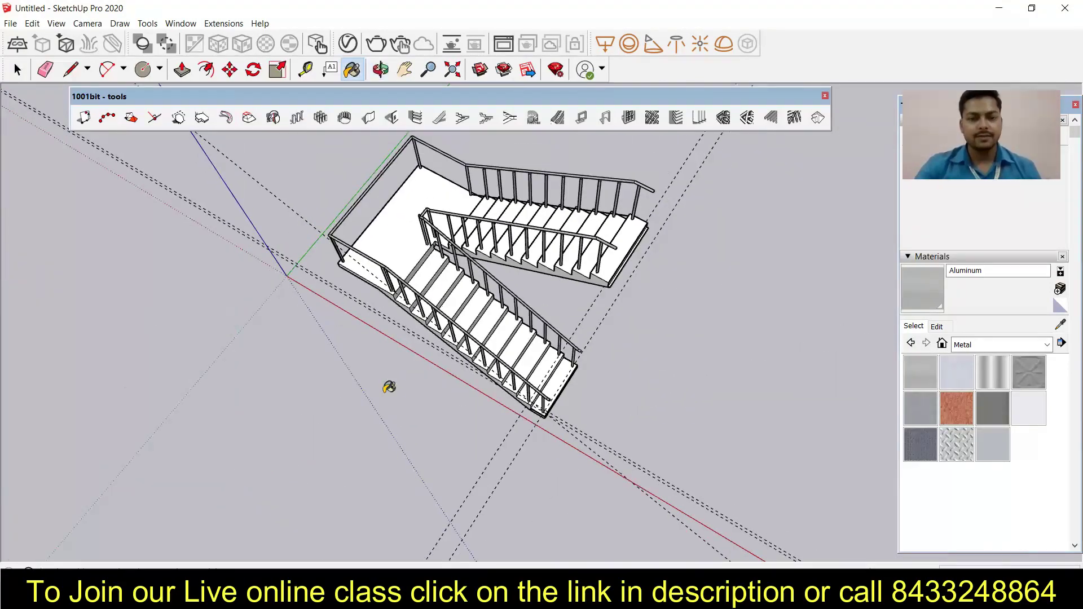
middle_click_drag(412, 342, 595, 314)
scroll(502, 282, "down", 2)
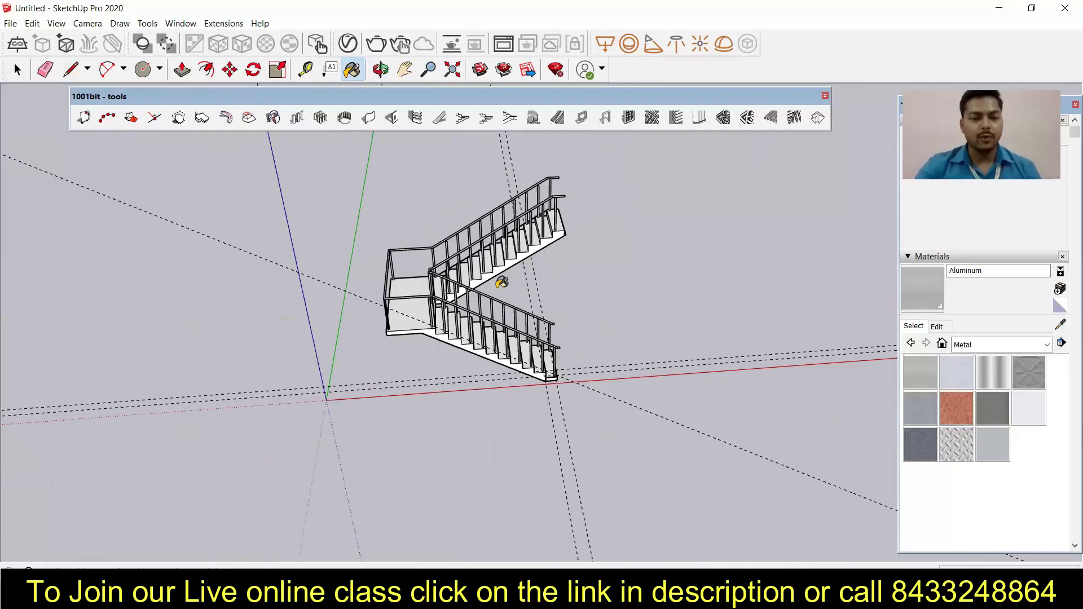
middle_click_drag(501, 282, 507, 372)
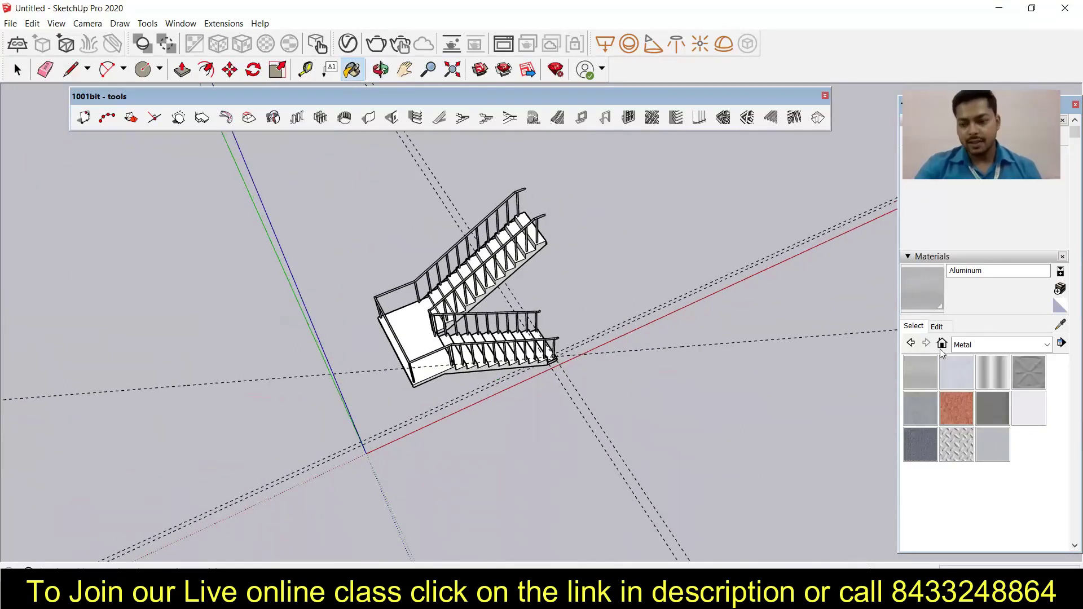
Paint the whole staircase with Marble Carrara Gold Floor Tile from the Tile collection
left_click(1032, 345)
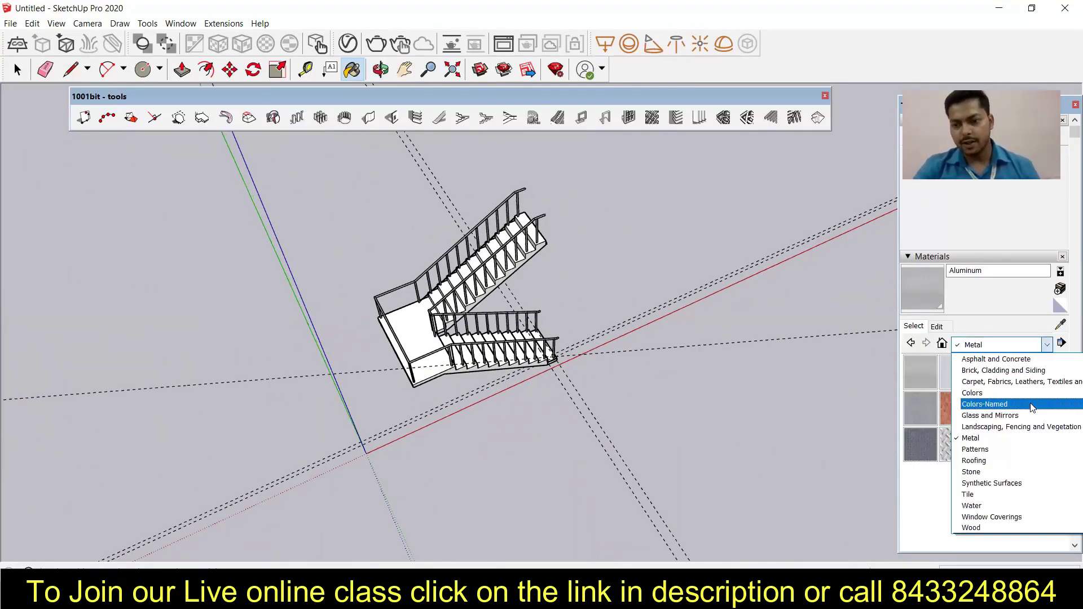
left_click(971, 494)
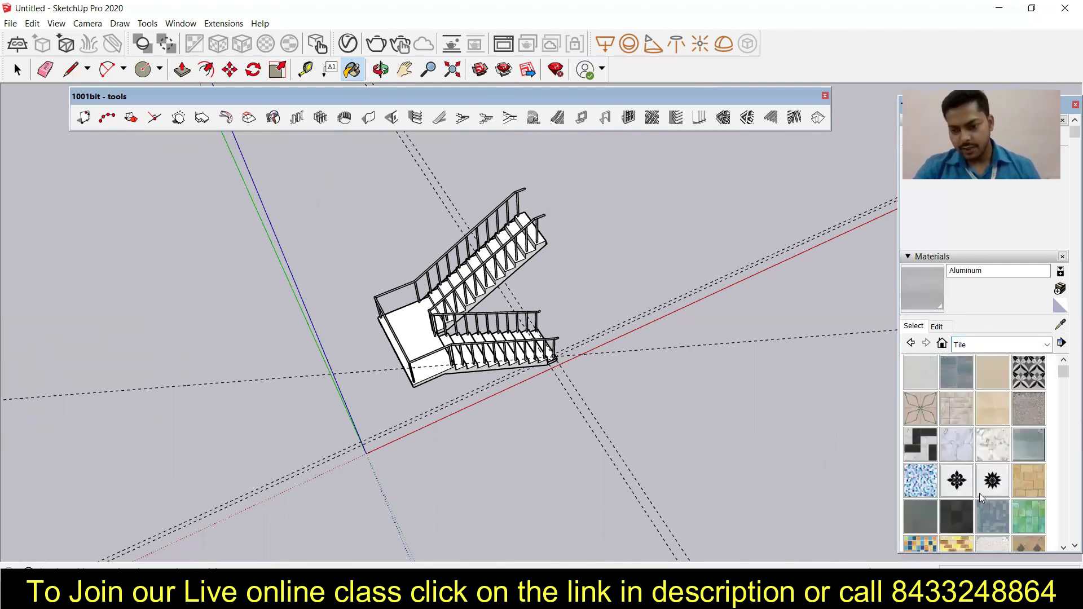
left_click(992, 445)
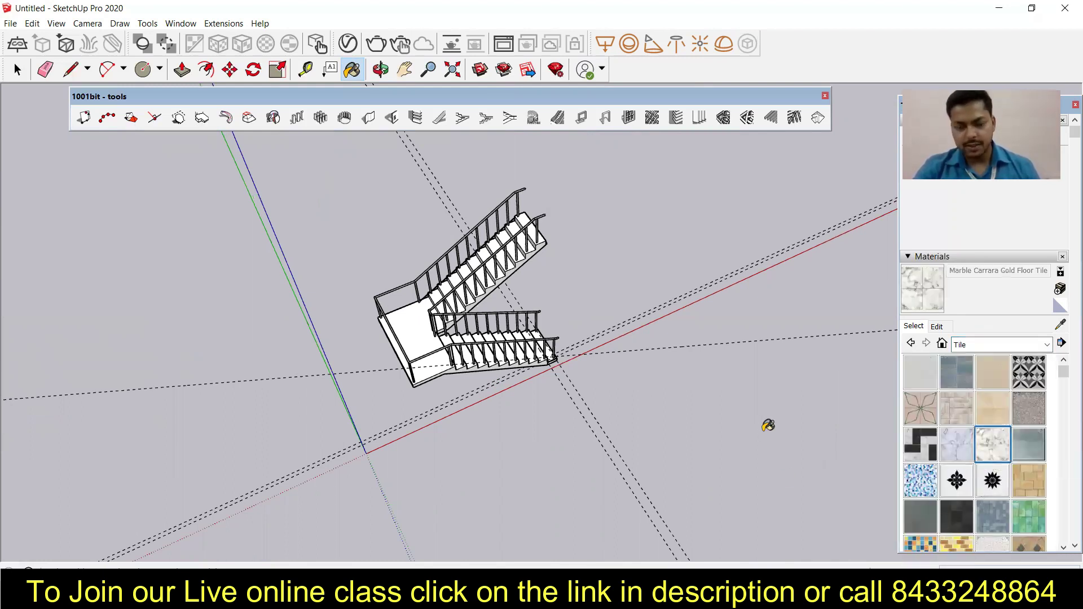
scroll(490, 273, "up", 6)
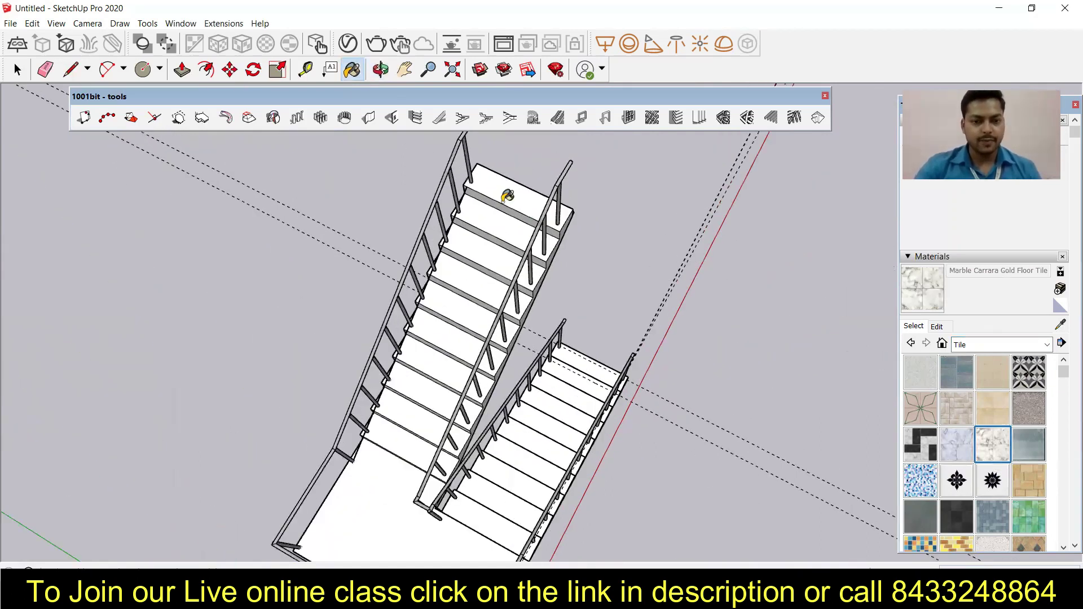
scroll(505, 198, "up", 2)
left_click(494, 217)
scroll(482, 273, "down", 2)
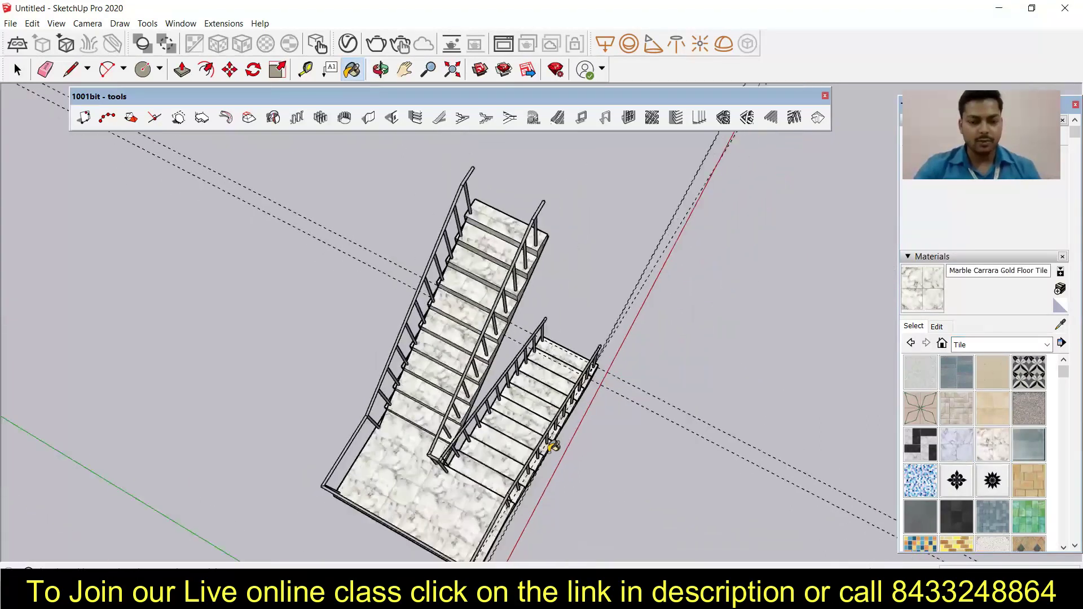
Open the staircase group for editing so that its single faces can be selected
middle_click_drag(440, 439, 339, 192)
middle_click_drag(415, 484, 309, 416)
middle_click_drag(399, 406, 453, 395)
scroll(485, 287, "up", 10)
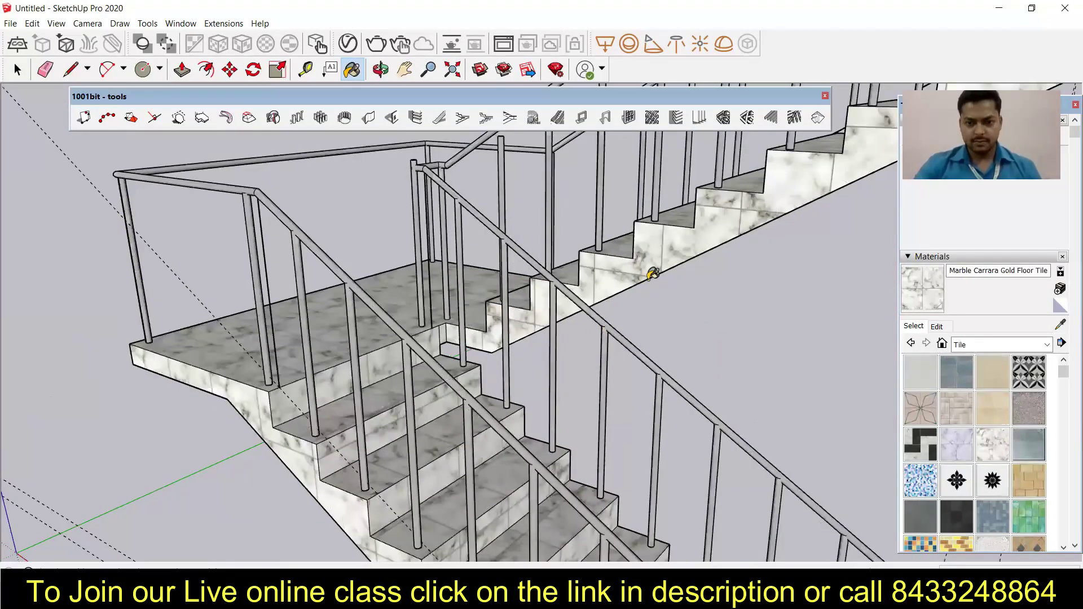
key("space")
triple_click(648, 274)
triple_click(650, 268)
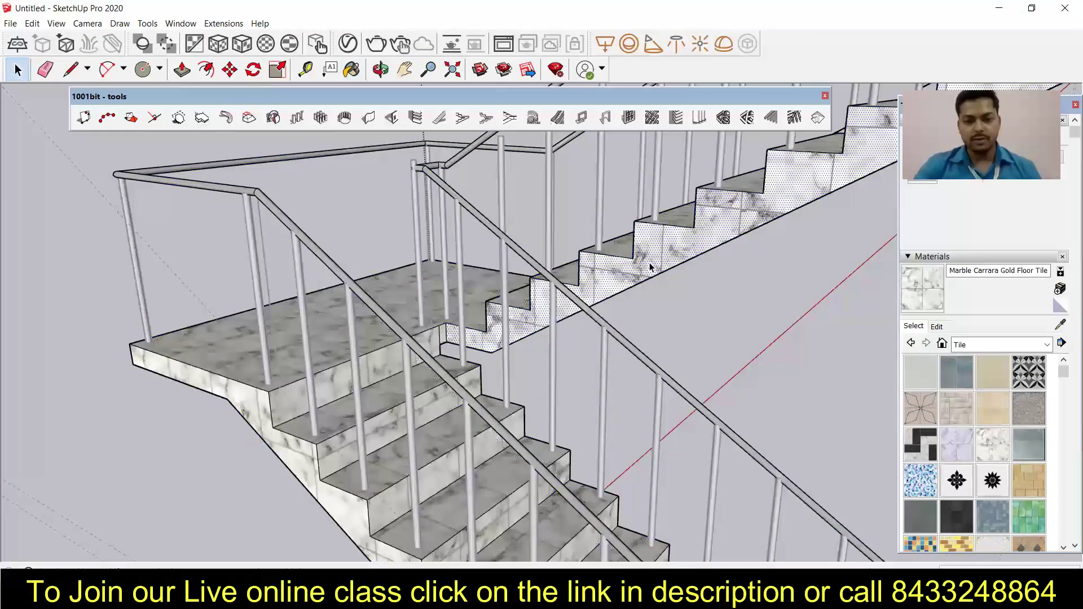
Paint the upper flight's inner side face with Color L01 from the Colors collection
left_click(650, 267)
scroll(649, 266, "down", 5)
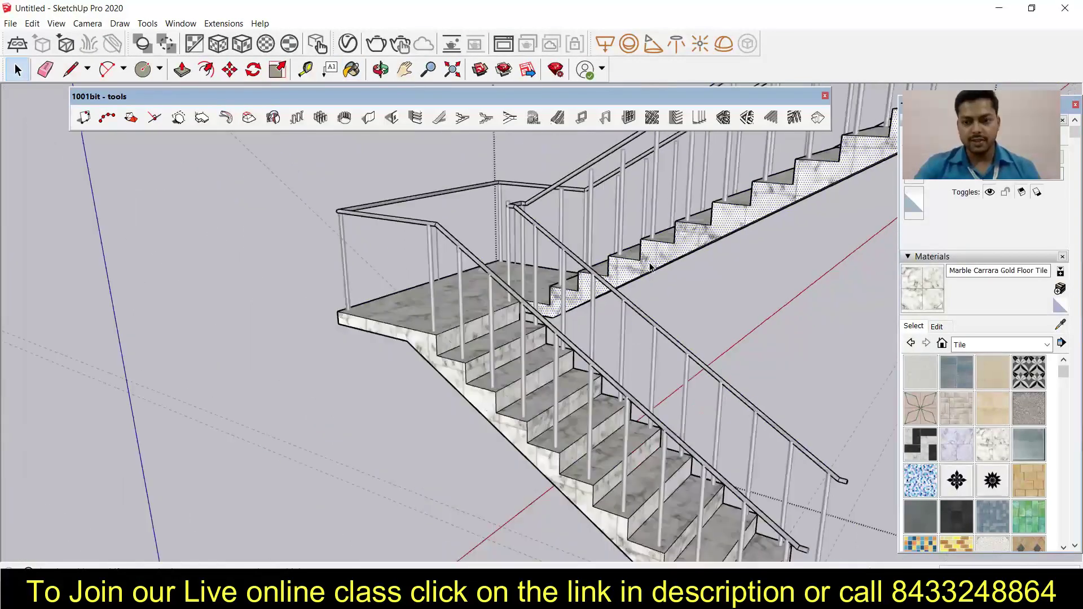
left_click(1046, 345)
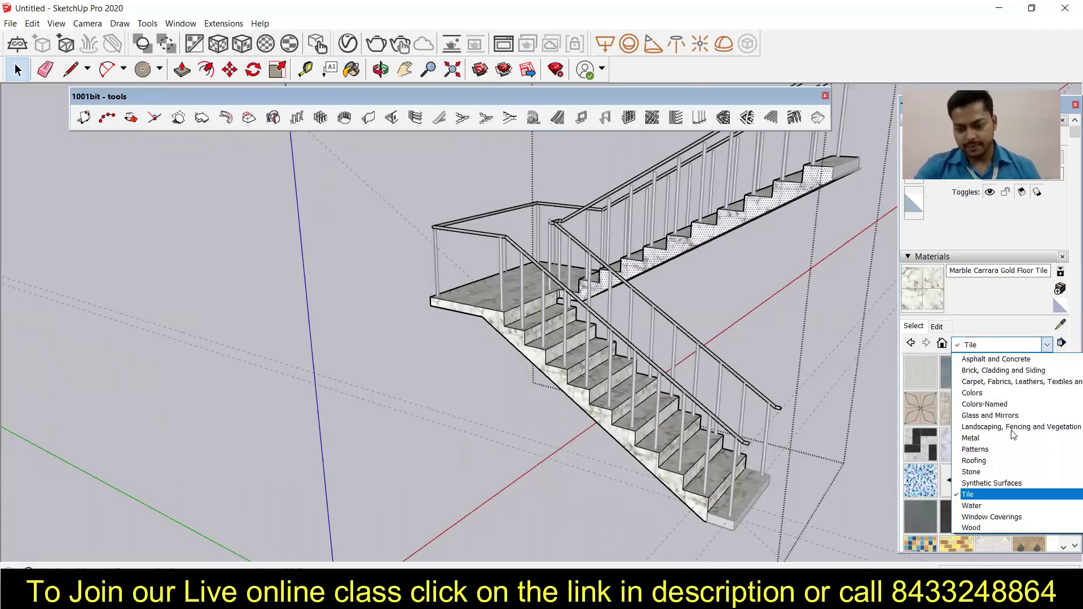
left_click(971, 394)
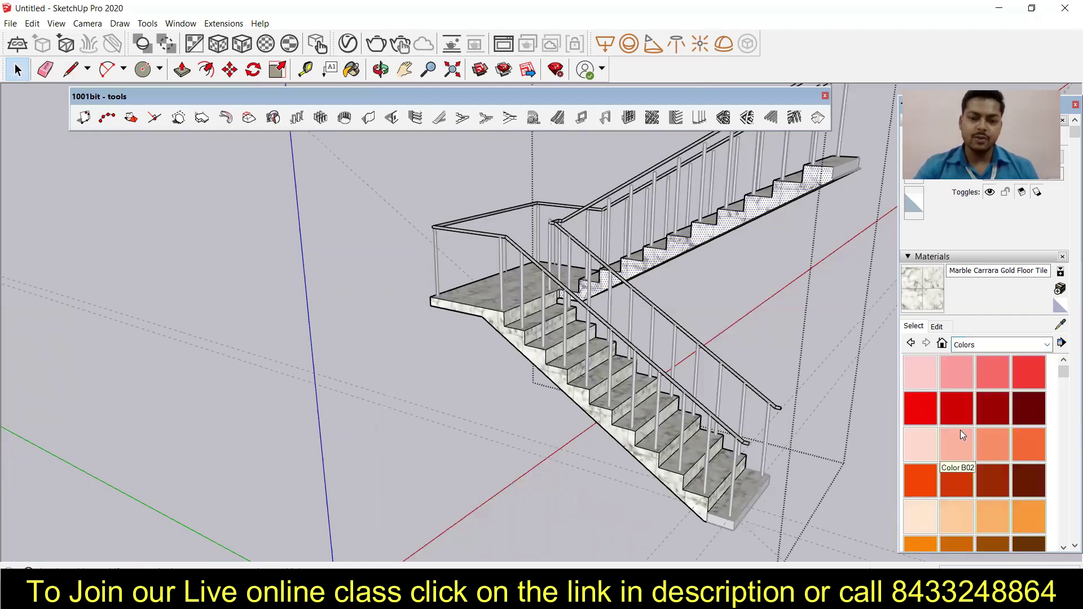
scroll(922, 434, "down", 5)
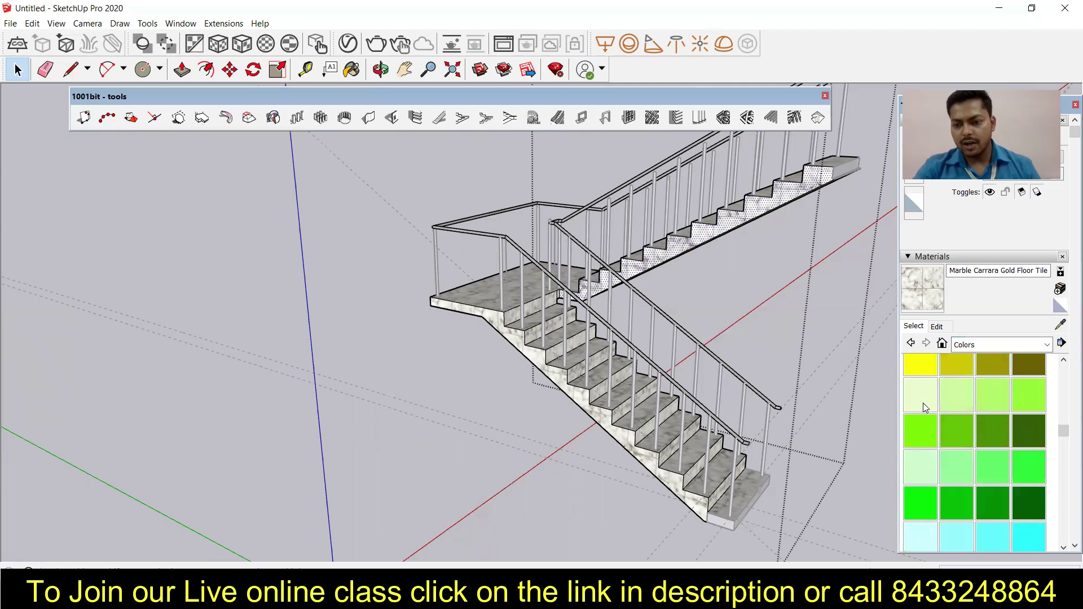
scroll(923, 402, "down", 10)
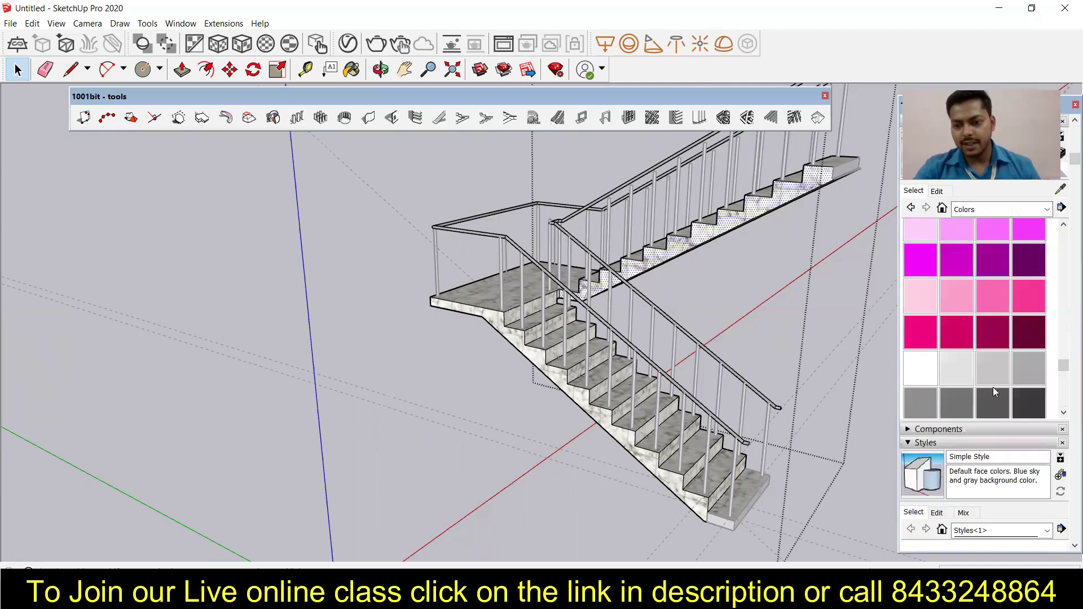
left_click(924, 293)
left_click(928, 287)
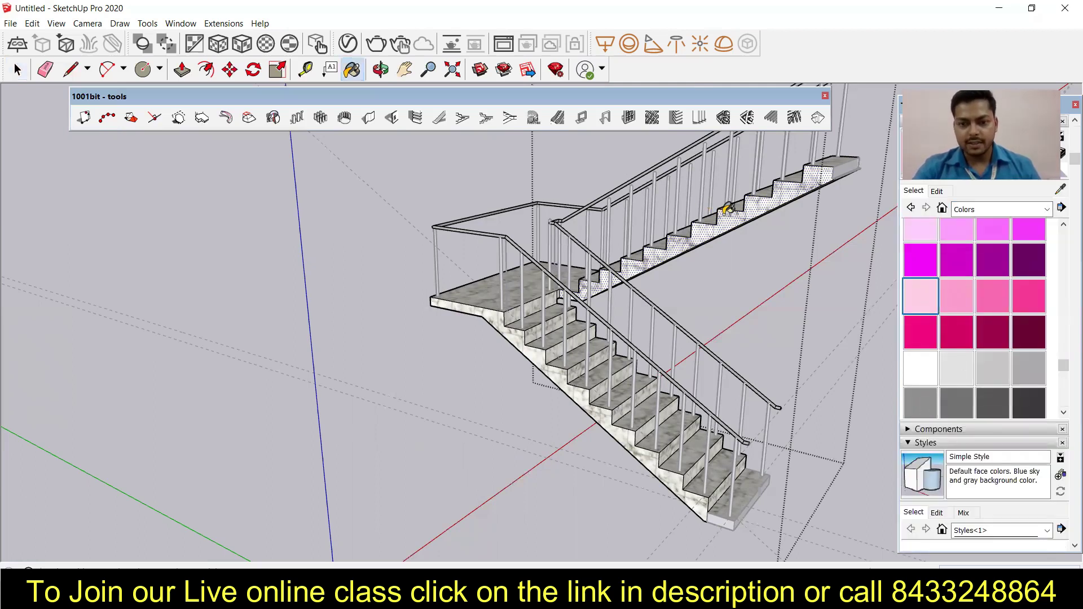
left_click(729, 217)
scroll(633, 228, "down", 1)
scroll(633, 228, "down", 1)
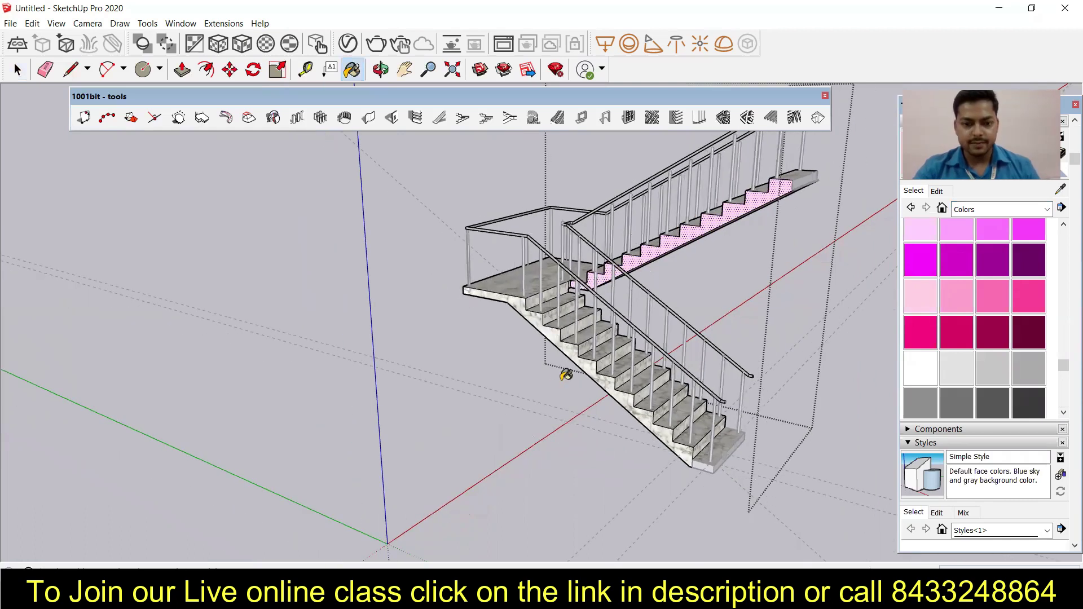
Try painting the lower flight's outer side face with Color L01, and undo the paint
middle_click_drag(566, 375, 651, 302)
key("space")
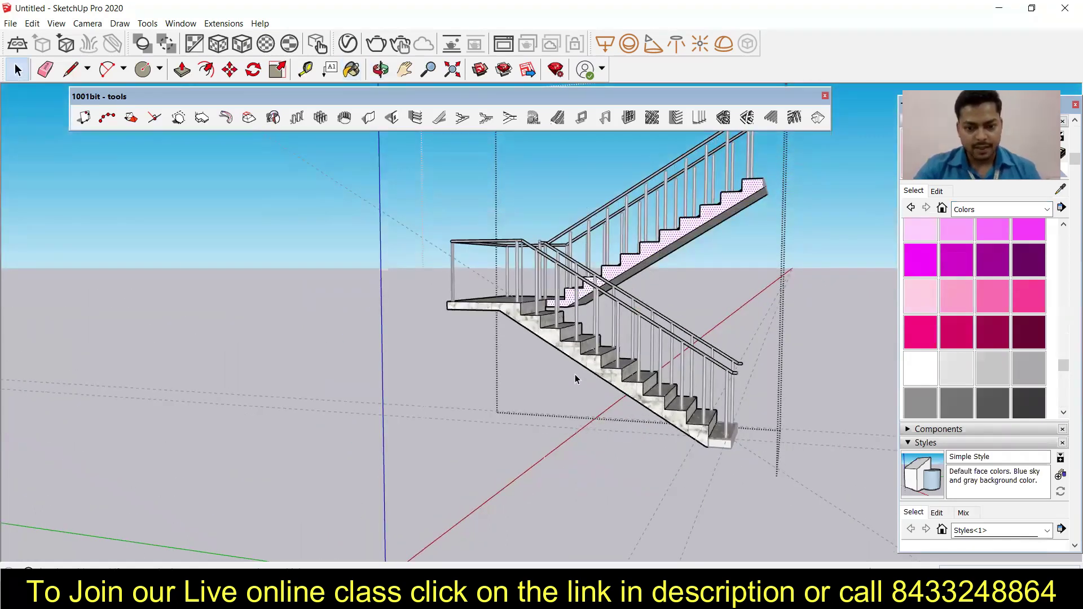
triple_click(583, 360)
left_click(582, 357)
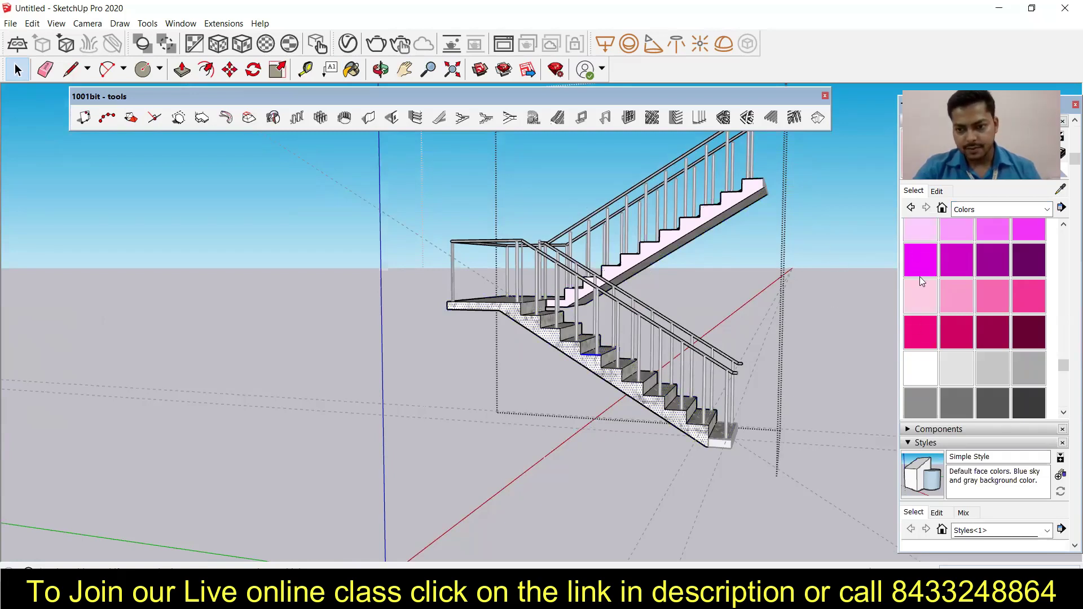
scroll(920, 330, "up", 3)
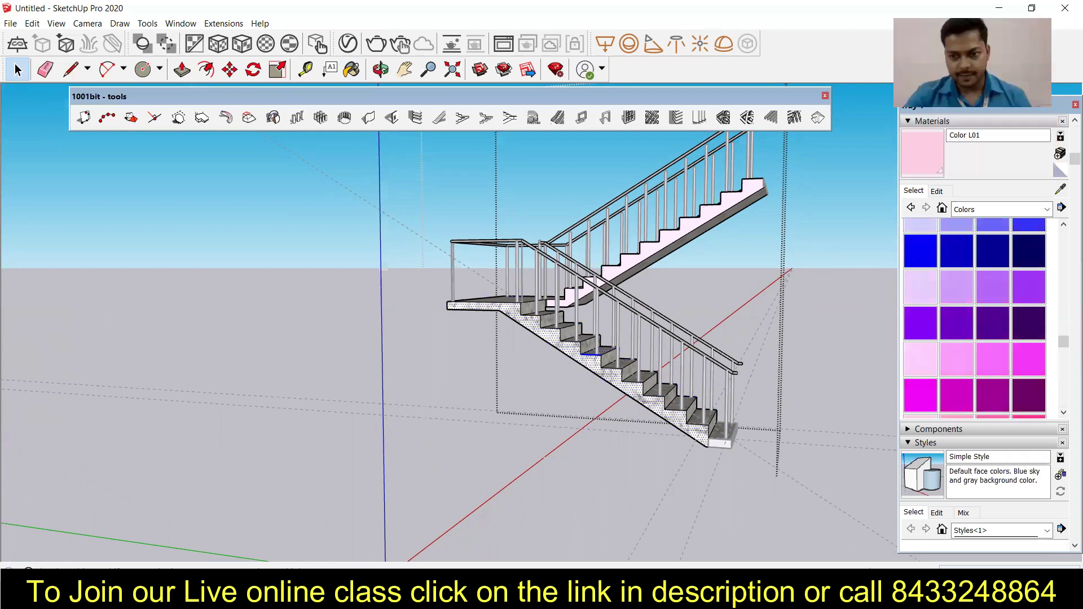
left_click(931, 144)
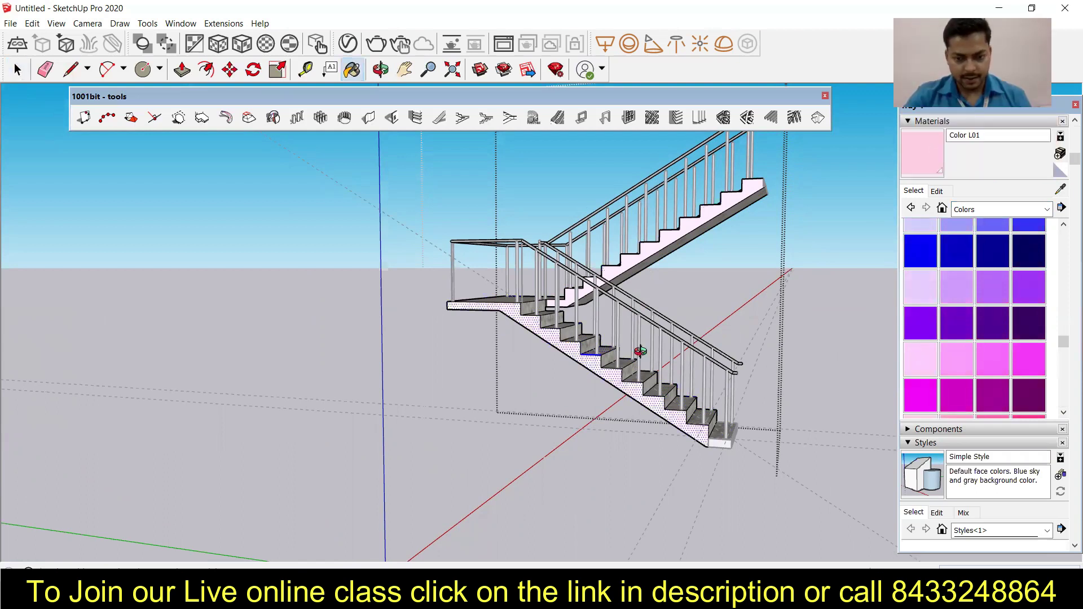
middle_click_drag(639, 347, 339, 366)
scroll(543, 387, "up", 2)
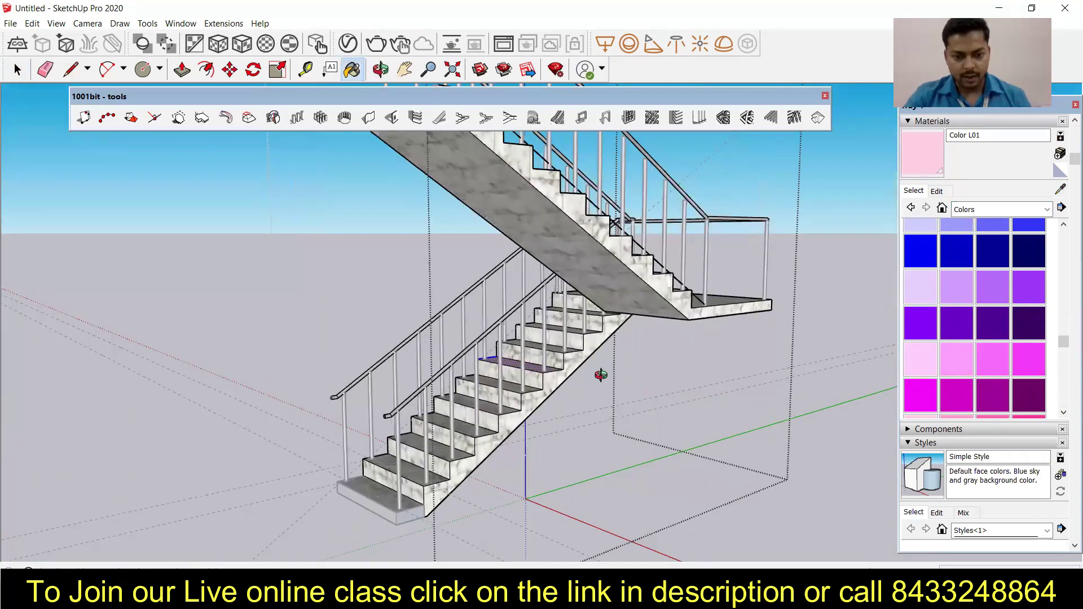
middle_click_drag(600, 375, 516, 435)
key("space")
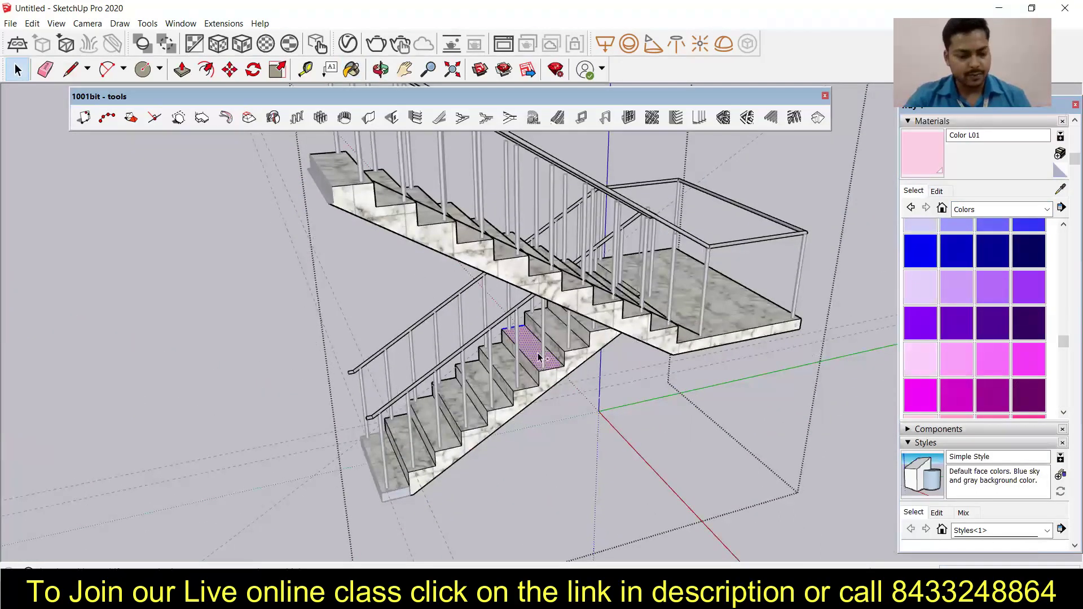
key("ctrl+z")
Paint the lower flight's stepped outer side face, including the landing edge, with Color L01
mouse_move(526, 389)
middle_mouse_down()
mouse_move(769, 363)
mouse_move(511, 412)
mouse_move(463, 395)
mouse_move(440, 405)
middle_mouse_up()
scroll(441, 405, "up", 3)
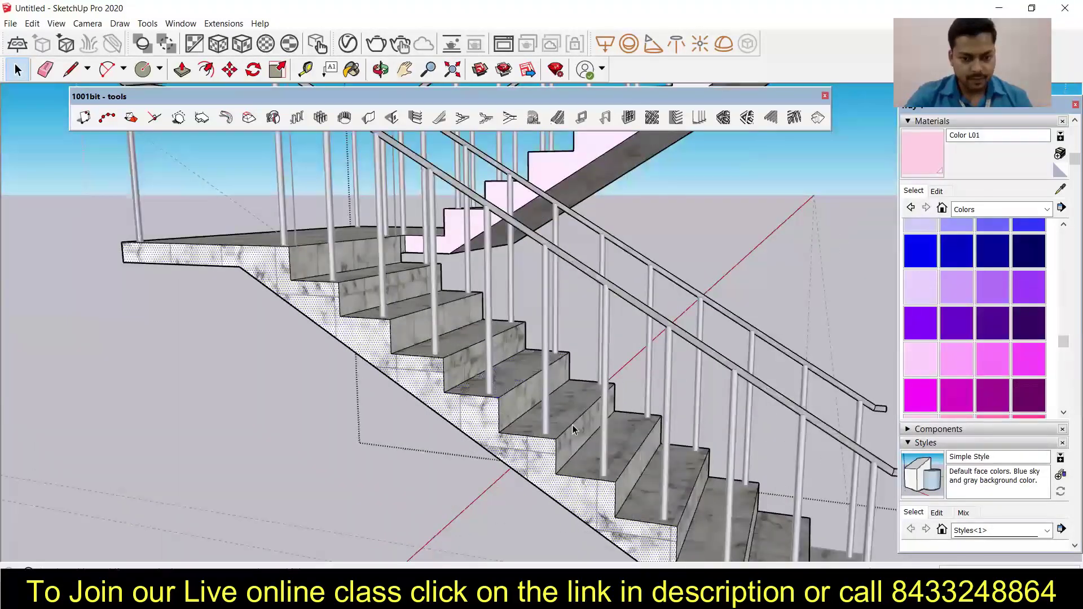
key("b")
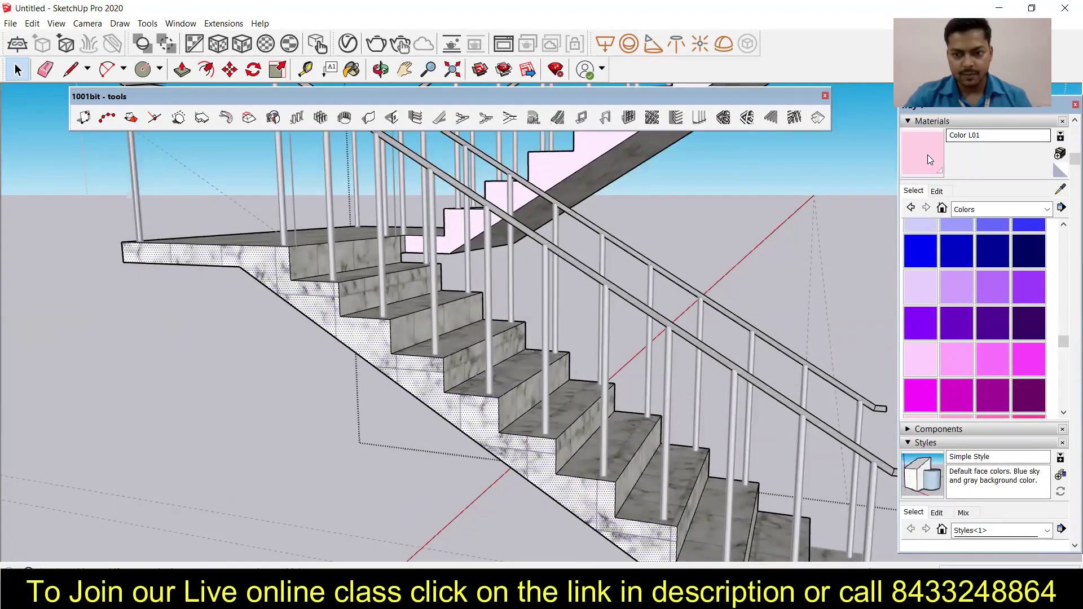
left_click(462, 432)
Select only the lower flight's inner side face and paint it with Color L01
mouse_move(481, 460)
middle_mouse_down()
mouse_move(675, 438)
mouse_move(525, 382)
mouse_move(658, 411)
middle_mouse_up()
key("space")
triple_click(656, 409)
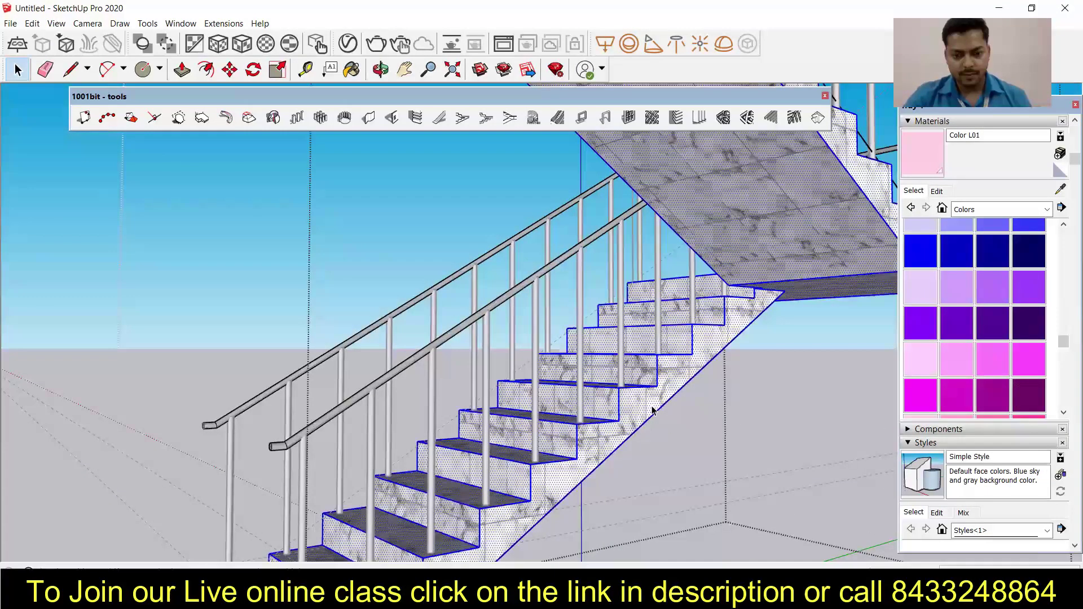
left_click(648, 406)
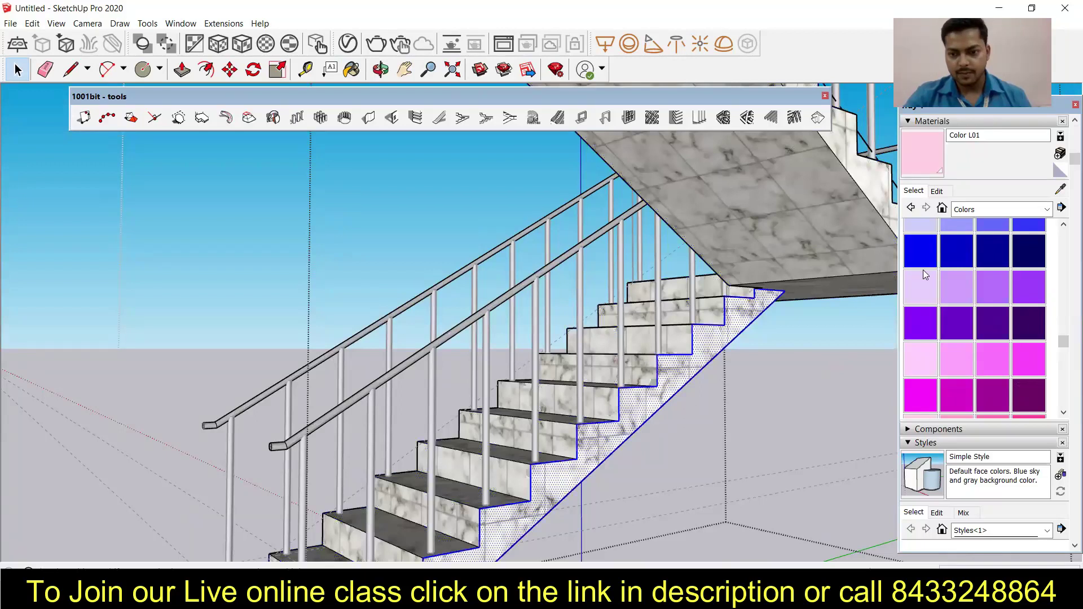
left_click(923, 151)
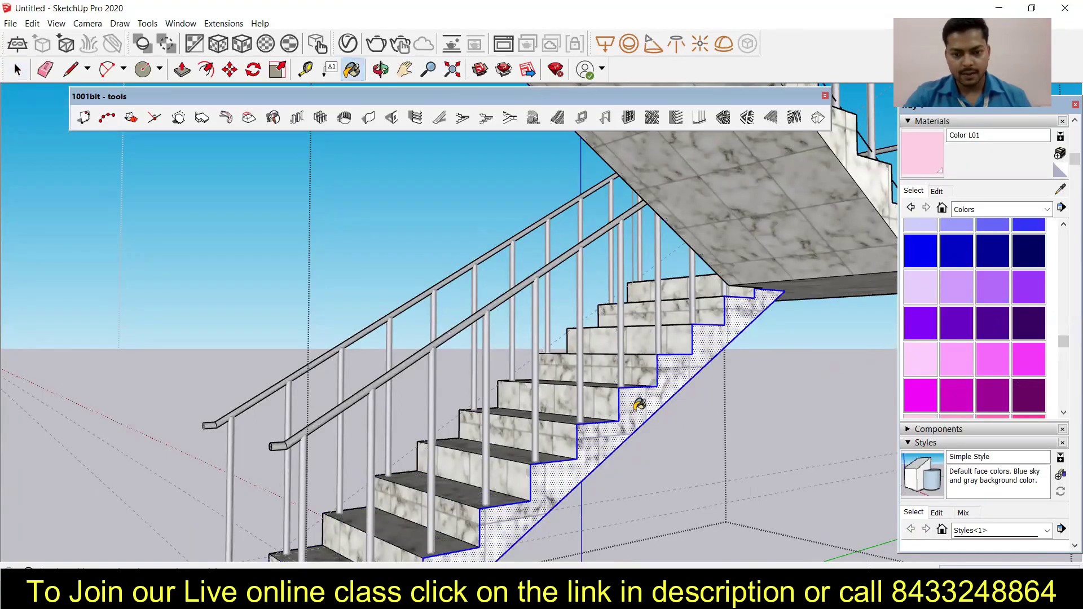
left_click(638, 407)
Select the sloping underside of the upper flight and paint it with Color L01
middle_click_drag(638, 433, 640, 330)
key("space")
left_click(663, 312)
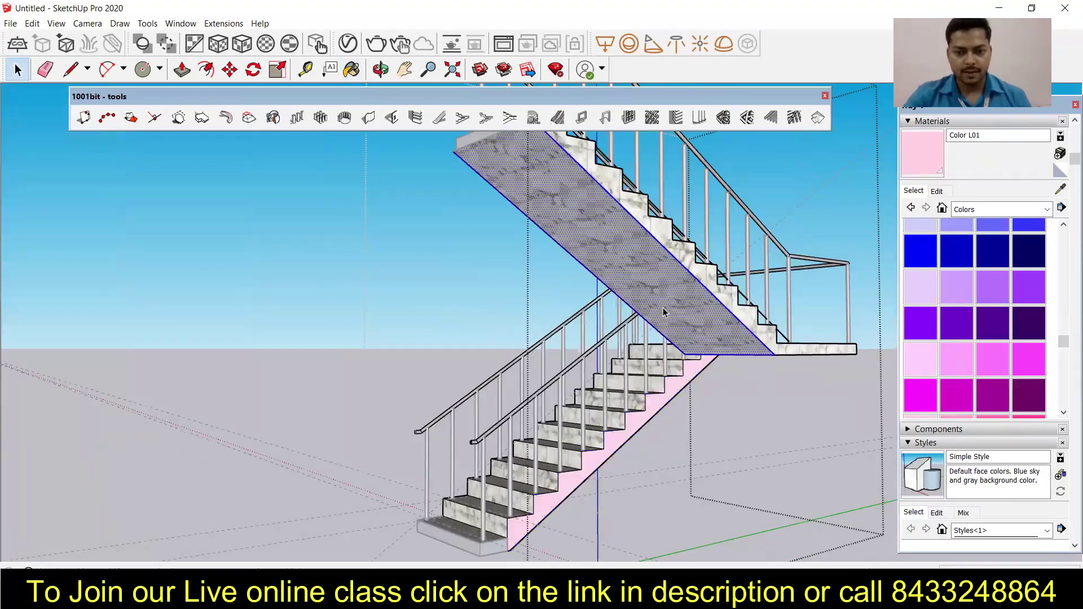
triple_click(664, 312)
double_click(663, 312)
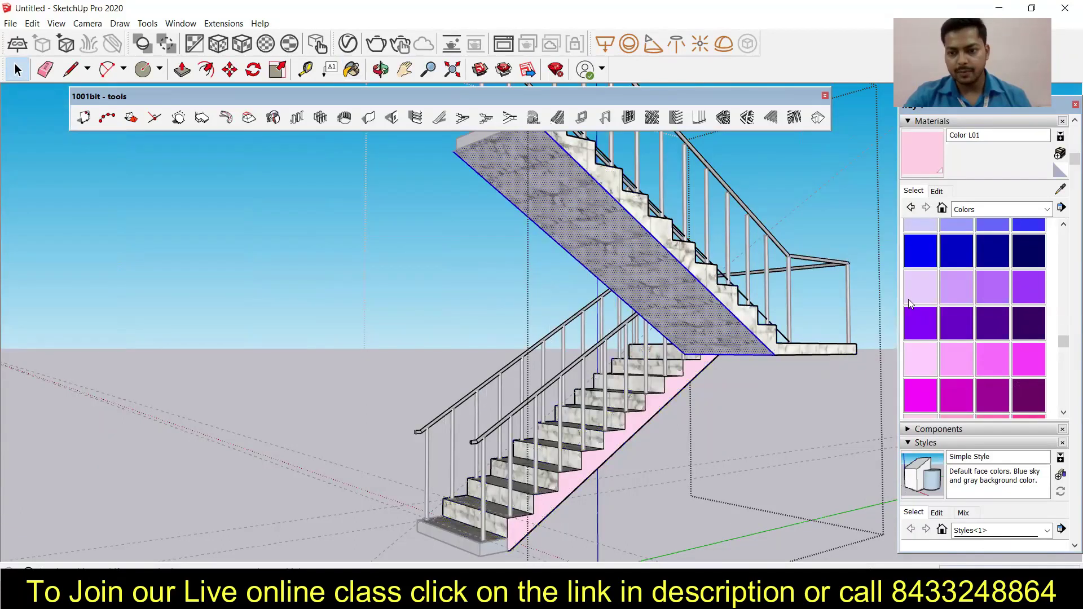
key("b")
left_click(675, 288)
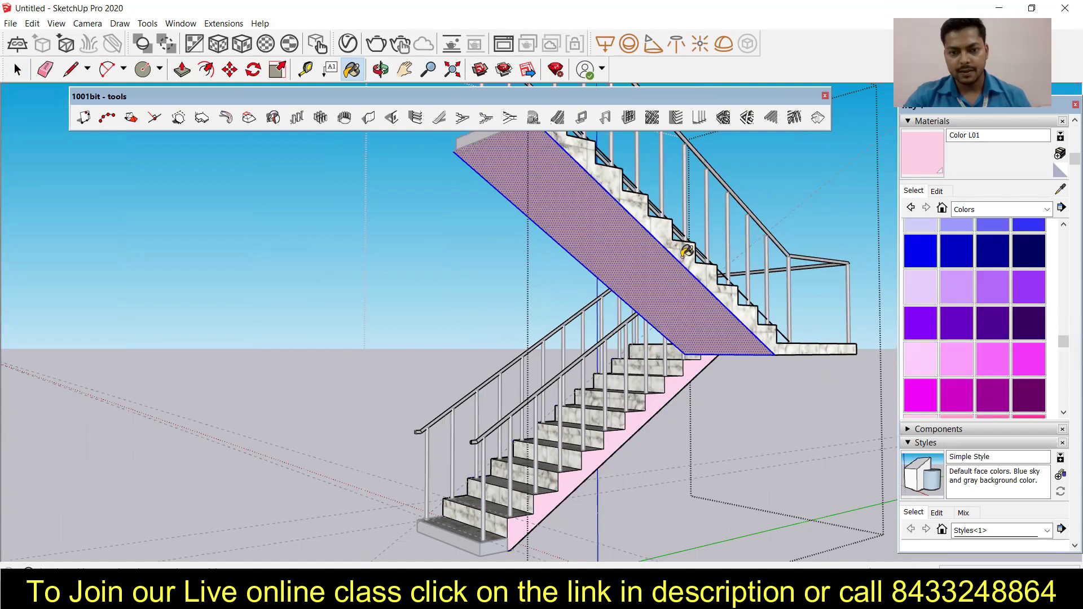
Select the upper flight's stepped outer side face and paint it with Color L01
key("space")
left_click(689, 261)
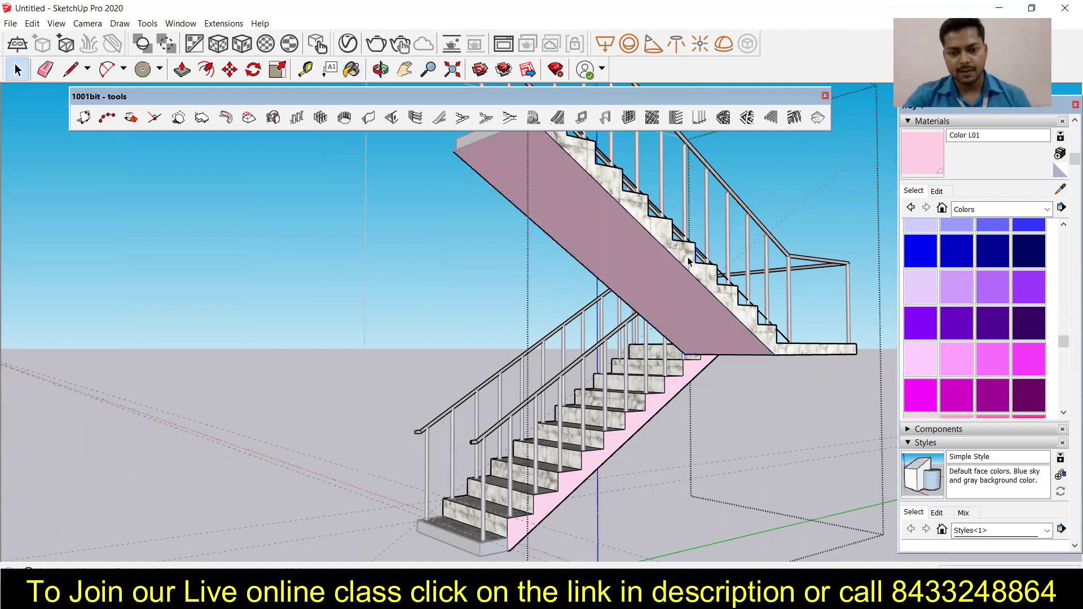
triple_click(689, 261)
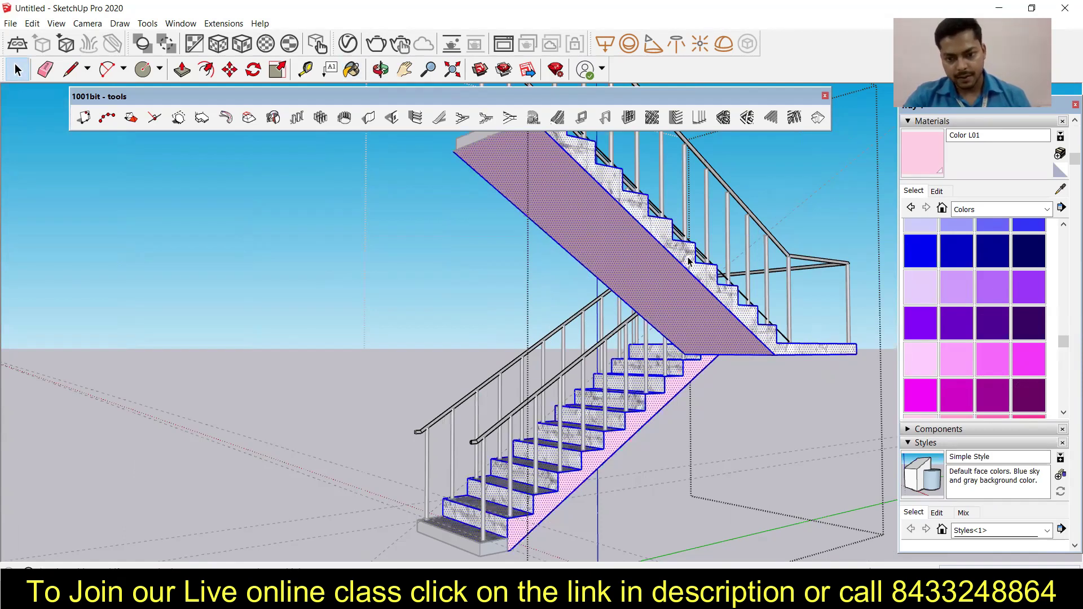
left_click(689, 261)
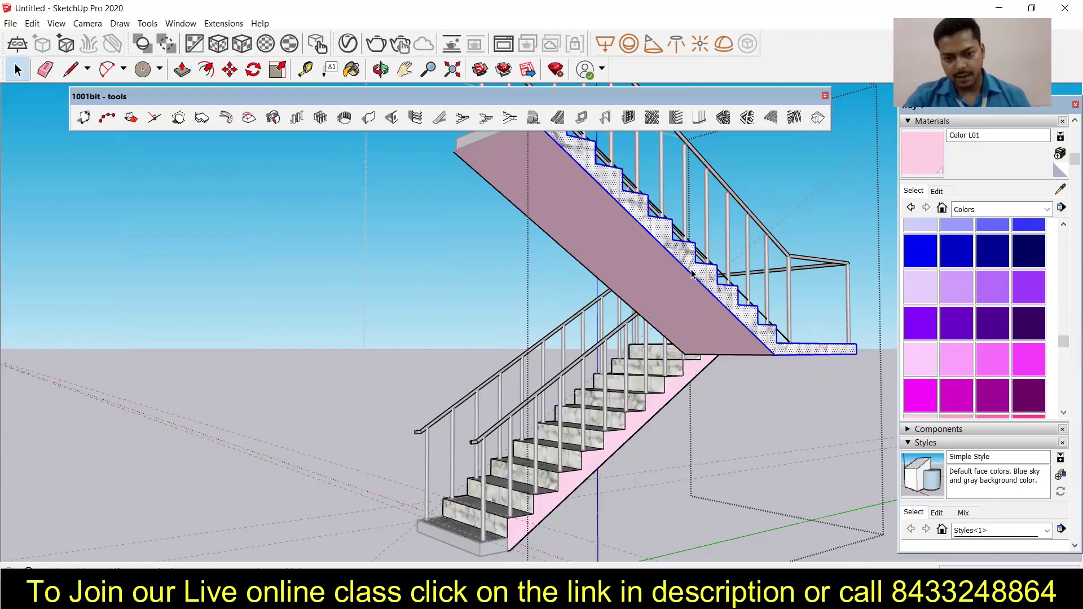
key("b")
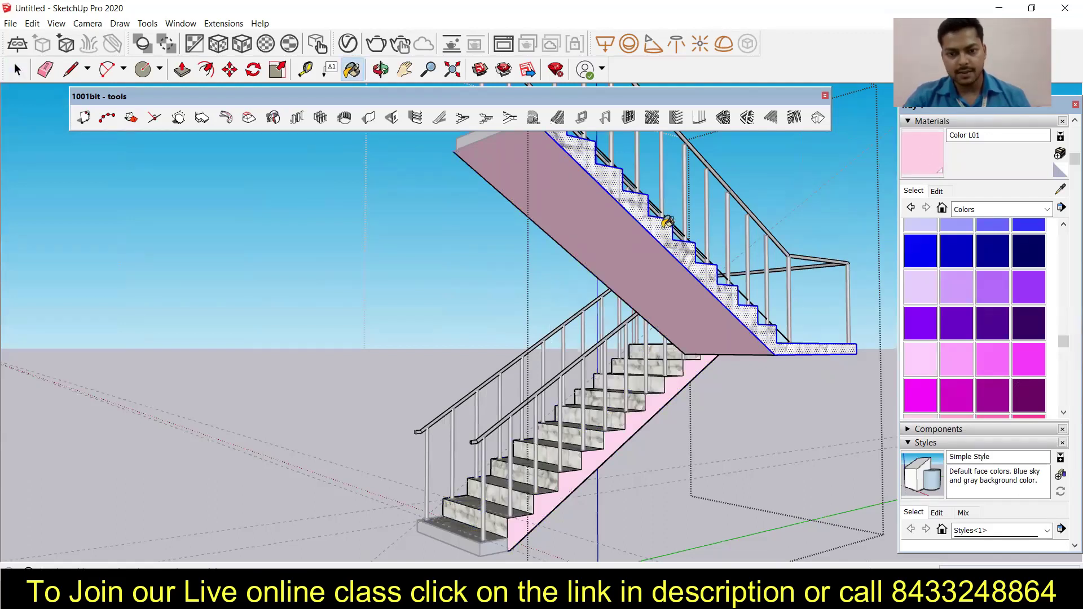
scroll(679, 278, "down", 5)
Try painting the lower flight's sloping underside with Color L01, and undo that paint
mouse_move(679, 278)
middle_mouse_down()
mouse_move(428, 519)
mouse_move(473, 501)
mouse_move(551, 363)
mouse_move(652, 401)
middle_mouse_up()
scroll(619, 362, "up", 3)
mouse_move(463, 419)
middle_mouse_down()
mouse_move(653, 416)
mouse_move(426, 426)
mouse_move(614, 449)
mouse_move(435, 475)
mouse_move(511, 483)
mouse_move(496, 407)
middle_mouse_up()
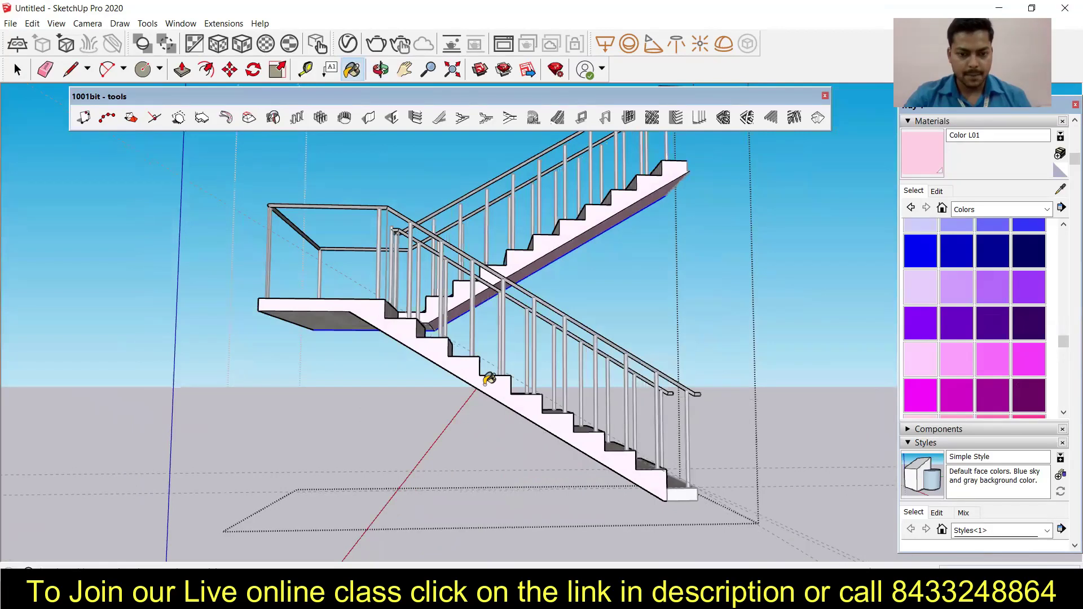
mouse_move(406, 337)
middle_mouse_down()
mouse_move(422, 352)
mouse_move(498, 355)
middle_mouse_up()
left_click(501, 354)
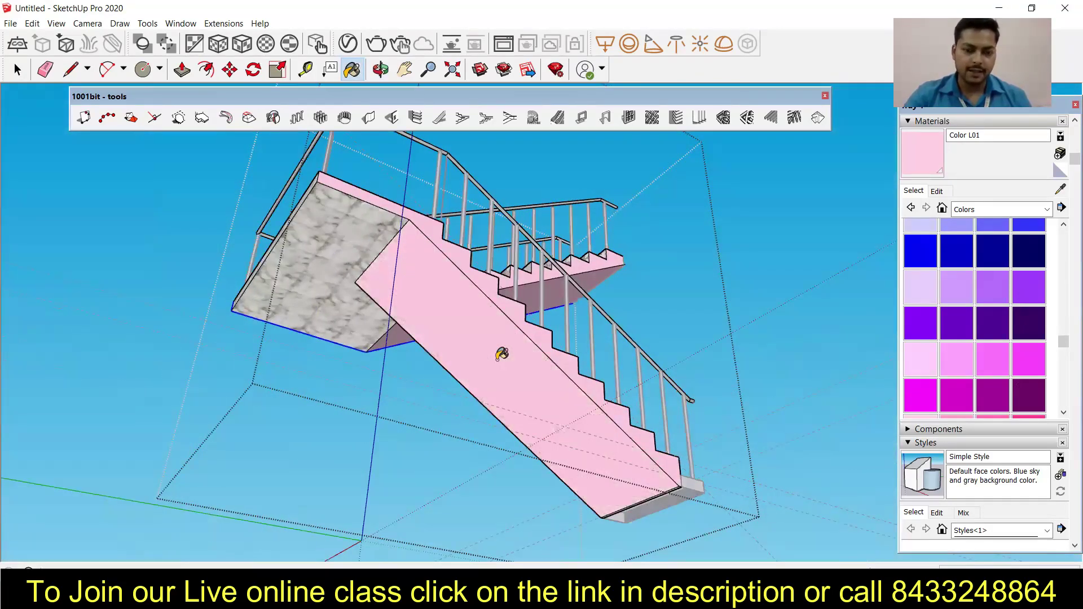
key("ctrl+z")
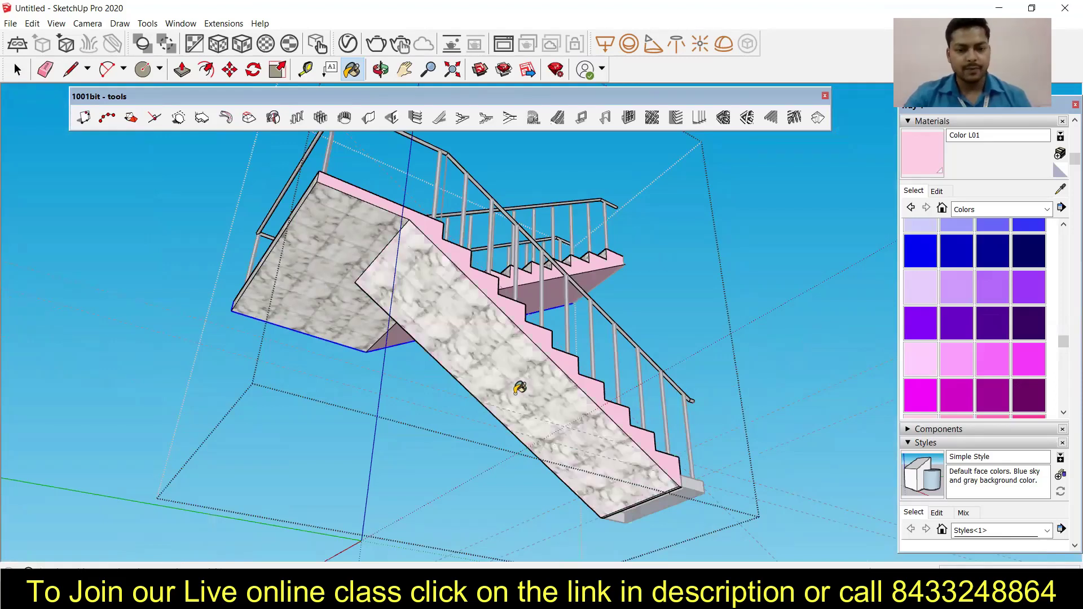
Paint the lower flight's sloping underside and the underside of the landing with Color L01
middle_click_drag(490, 404, 338, 507)
mouse_move(496, 497)
middle_mouse_down()
mouse_move(436, 345)
mouse_move(491, 355)
middle_mouse_up()
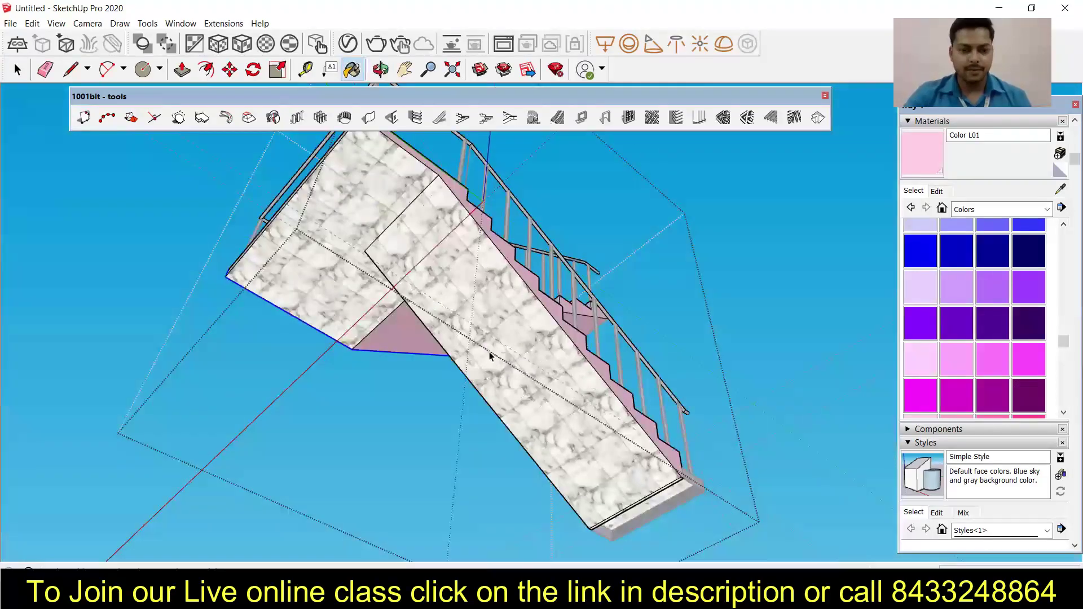
key("space")
left_click(490, 355)
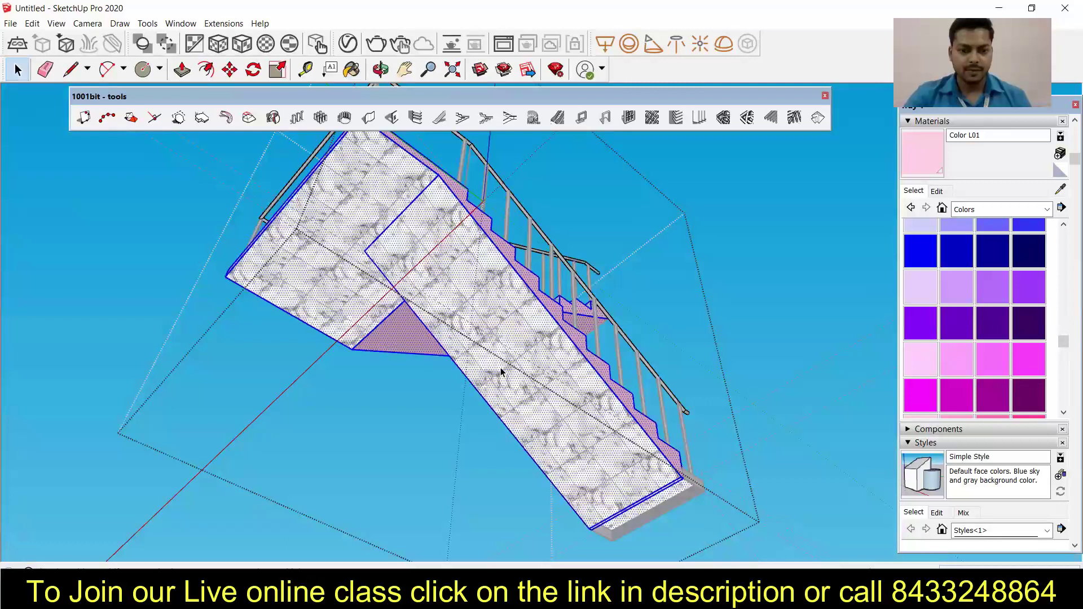
left_click(499, 374)
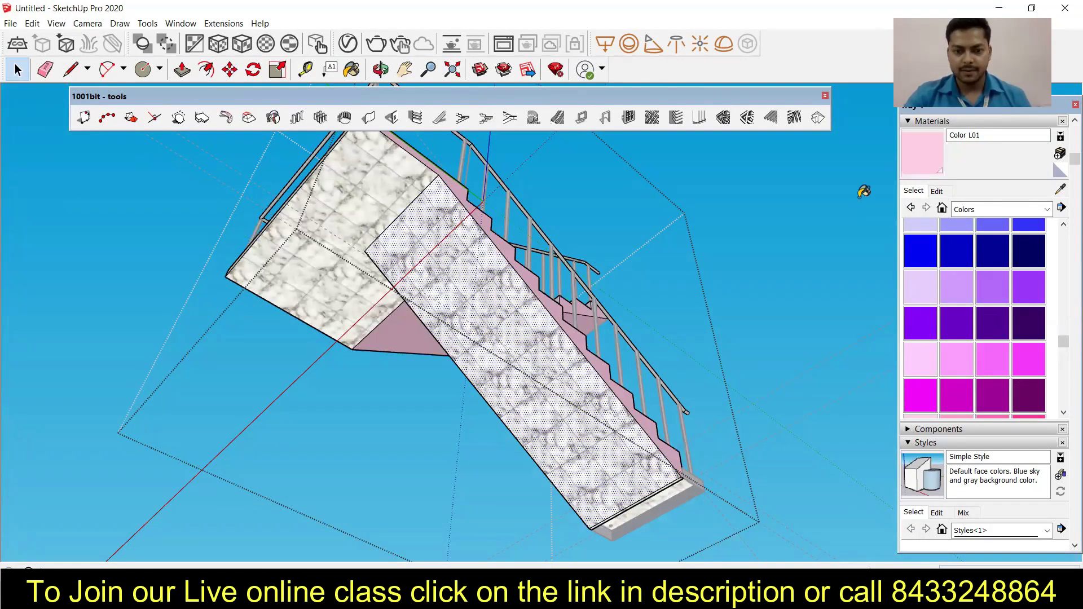
key("b")
left_click(502, 307)
left_click(364, 233)
Finish editing the staircase group and clear the selection
mouse_move(429, 285)
middle_mouse_down()
mouse_move(449, 355)
mouse_move(249, 415)
mouse_move(564, 425)
mouse_move(586, 401)
mouse_move(580, 309)
mouse_move(416, 416)
mouse_move(507, 410)
mouse_move(285, 430)
mouse_move(526, 463)
mouse_move(445, 441)
mouse_move(498, 438)
middle_mouse_up()
scroll(508, 410, "down", 5)
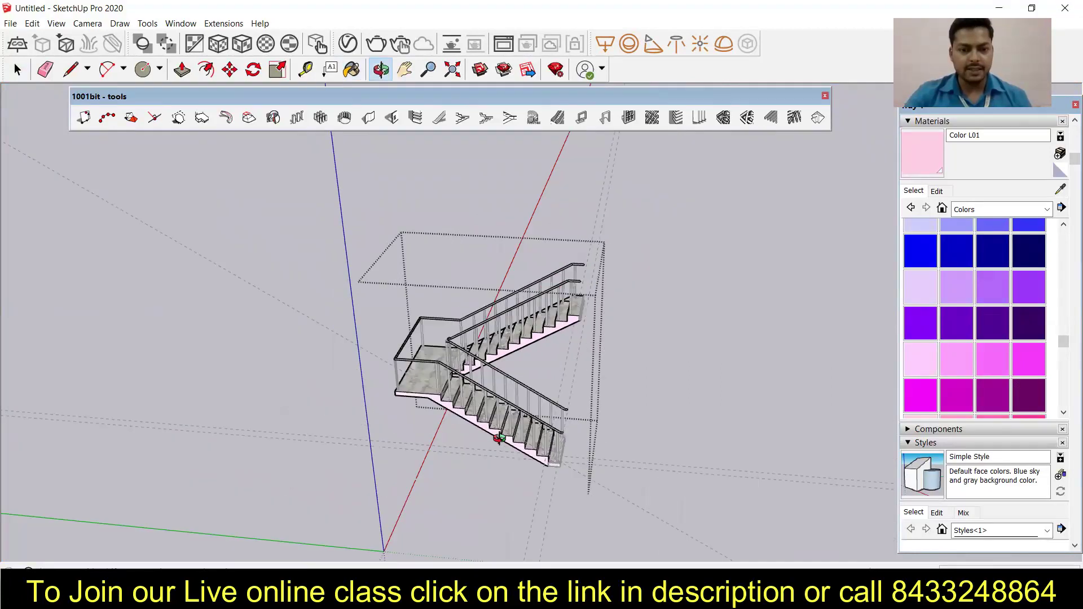
middle_click_drag(527, 395, 536, 401)
key("space")
left_click(688, 336)
scroll(652, 351, "up", 3)
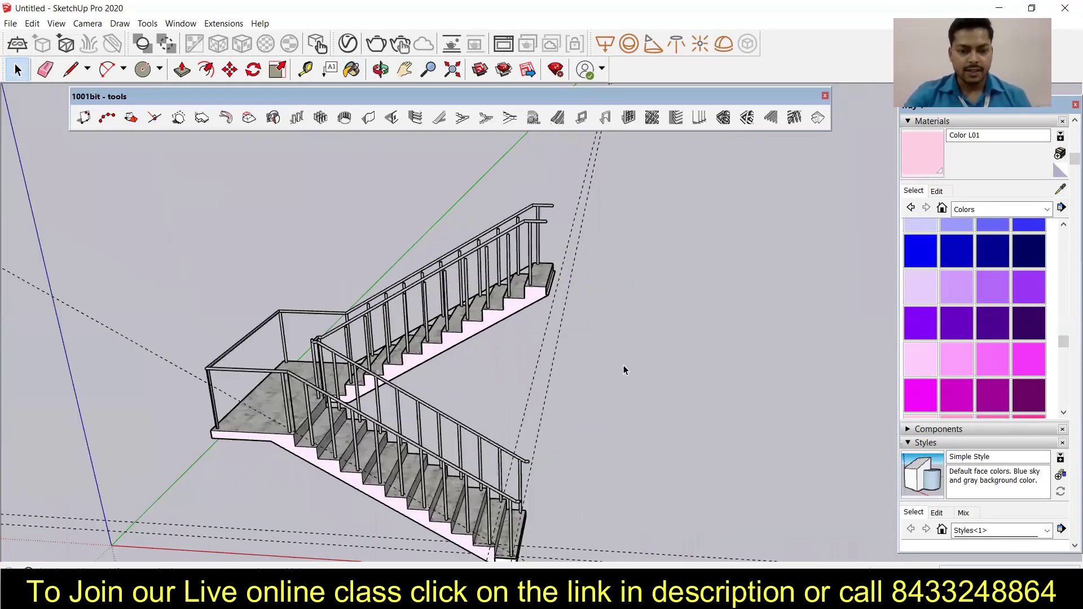
Examine the painted staircase from several angles, checking both flights, the landing and the handrails
middle_click_drag(513, 445, 514, 393, "shift")
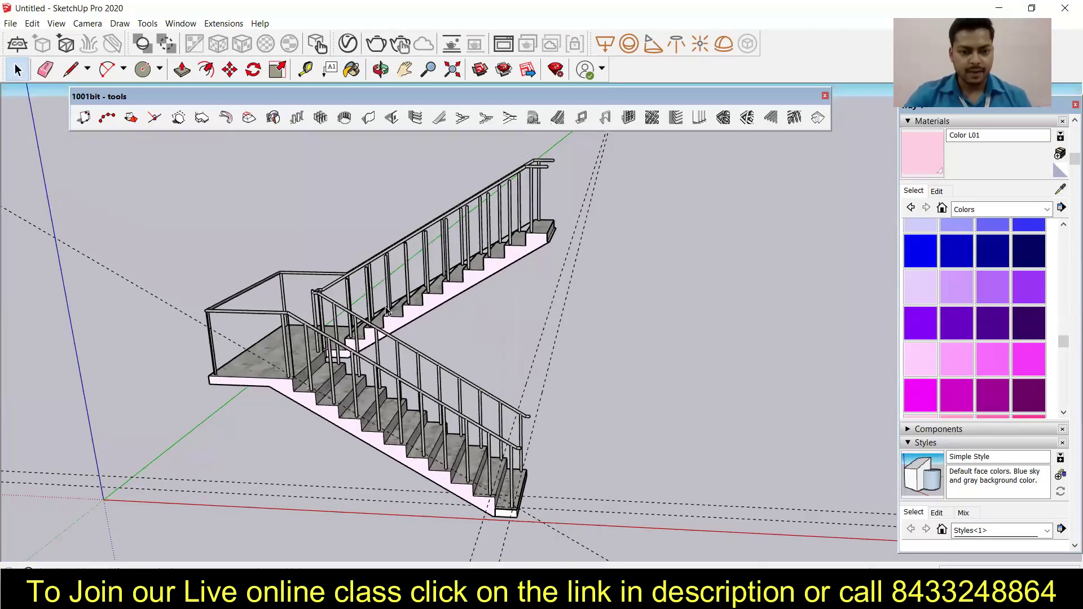
scroll(388, 313, "up", 2)
scroll(397, 361, "up", 3)
middle_click_drag(401, 373, 407, 368)
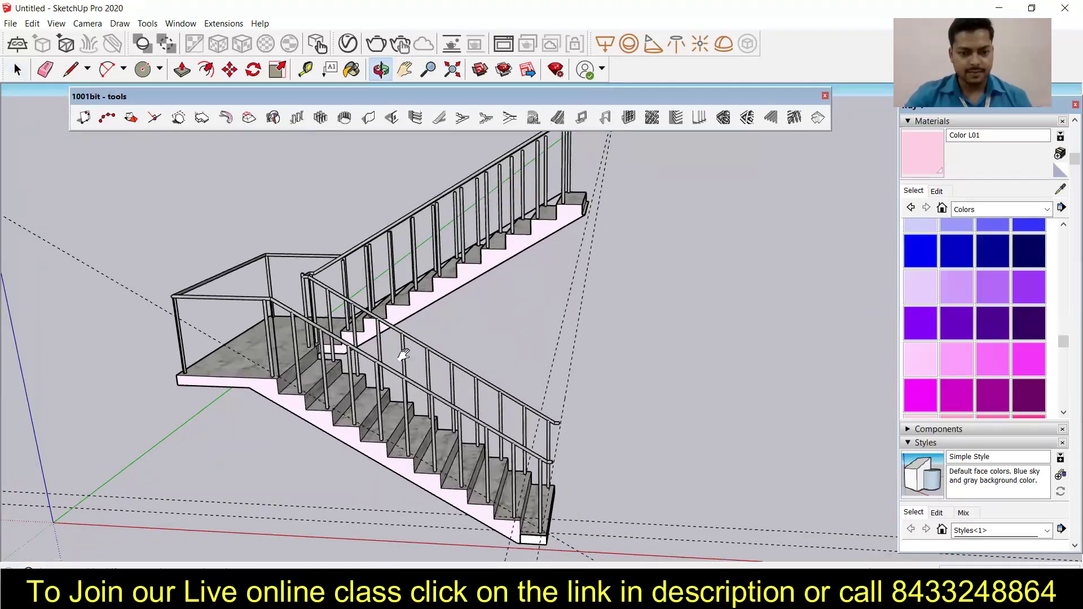
scroll(411, 367, "down", 1)
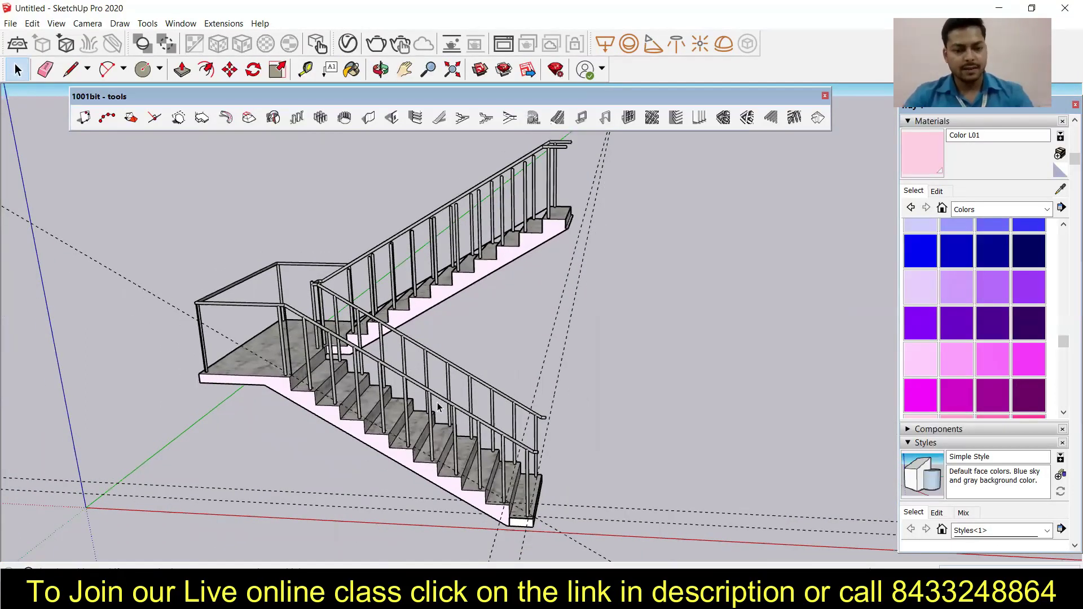
middle_click_drag(443, 480, 612, 392)
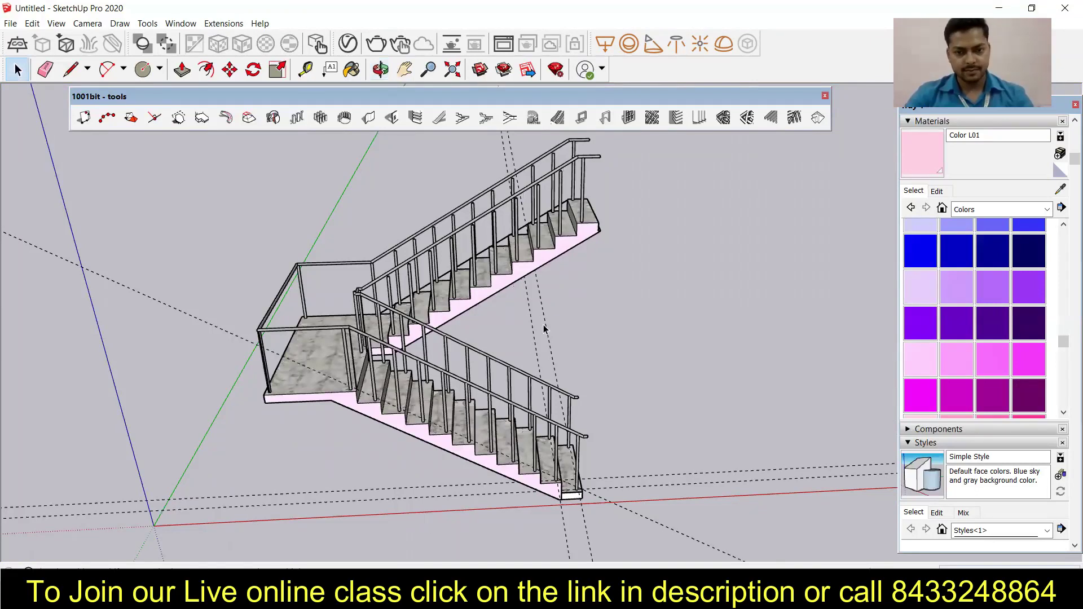
middle_click_drag(515, 338, 517, 342)
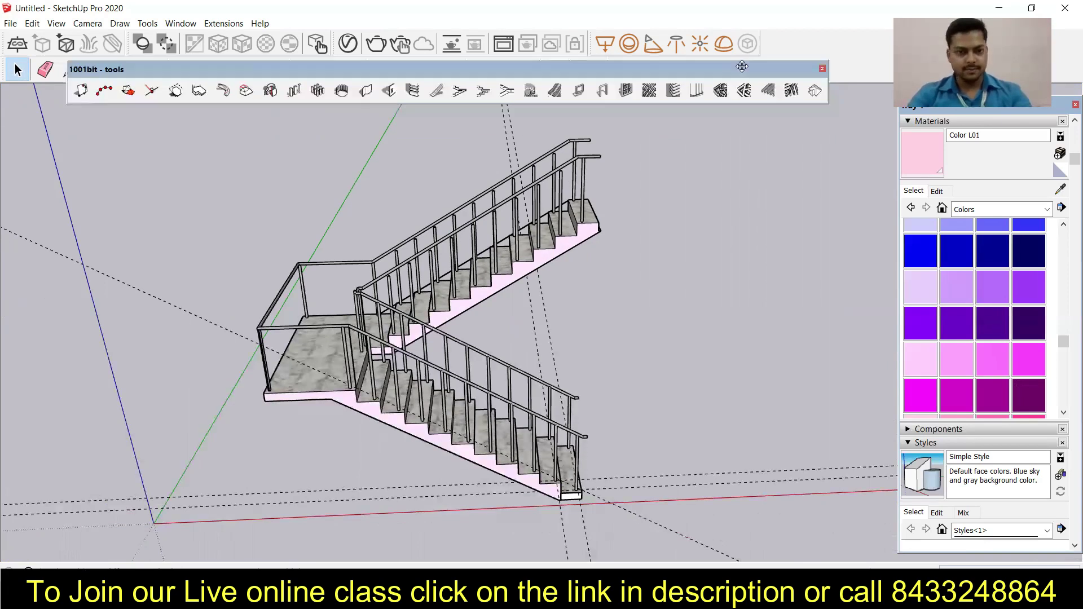
Erase all the dashed construction guide lines around the staircase
key("e")
left_click_drag(328, 501, 229, 330)
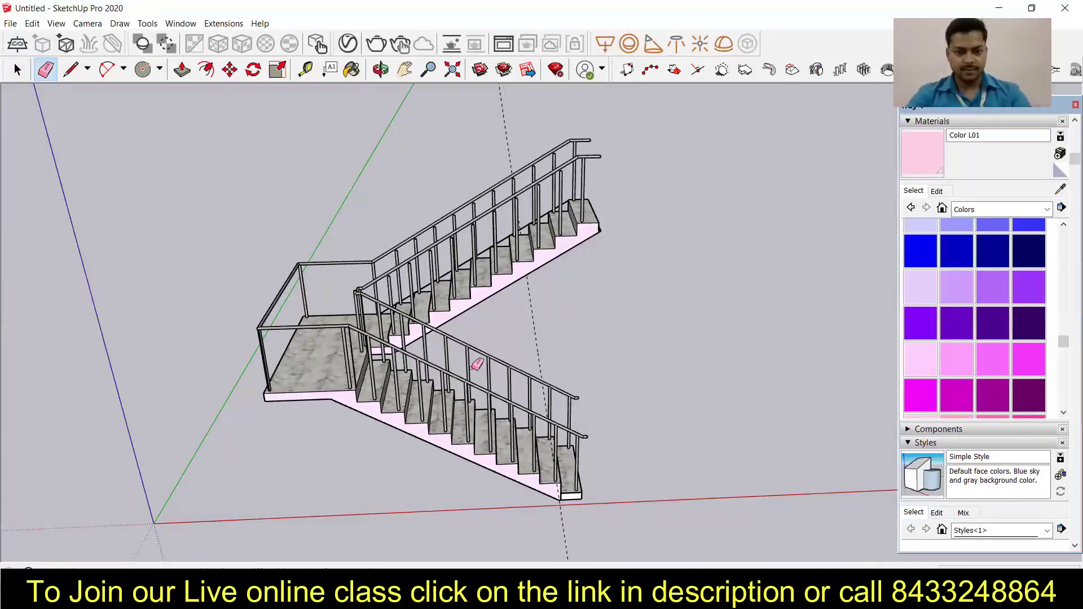
left_click_drag(539, 354, 548, 328)
scroll(550, 325, "down", 3)
scroll(550, 327, "up", 2)
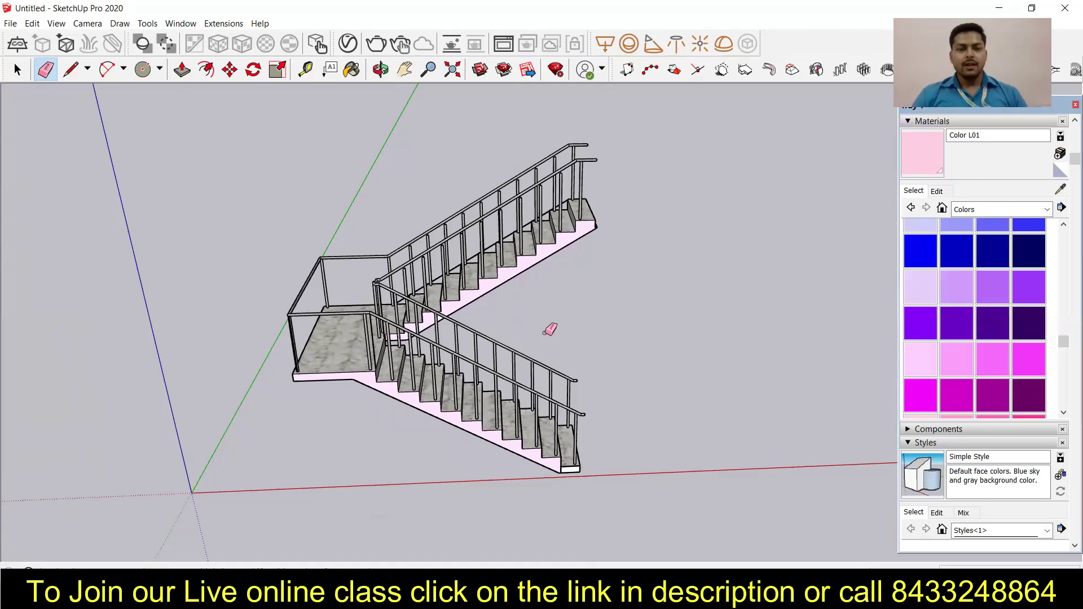